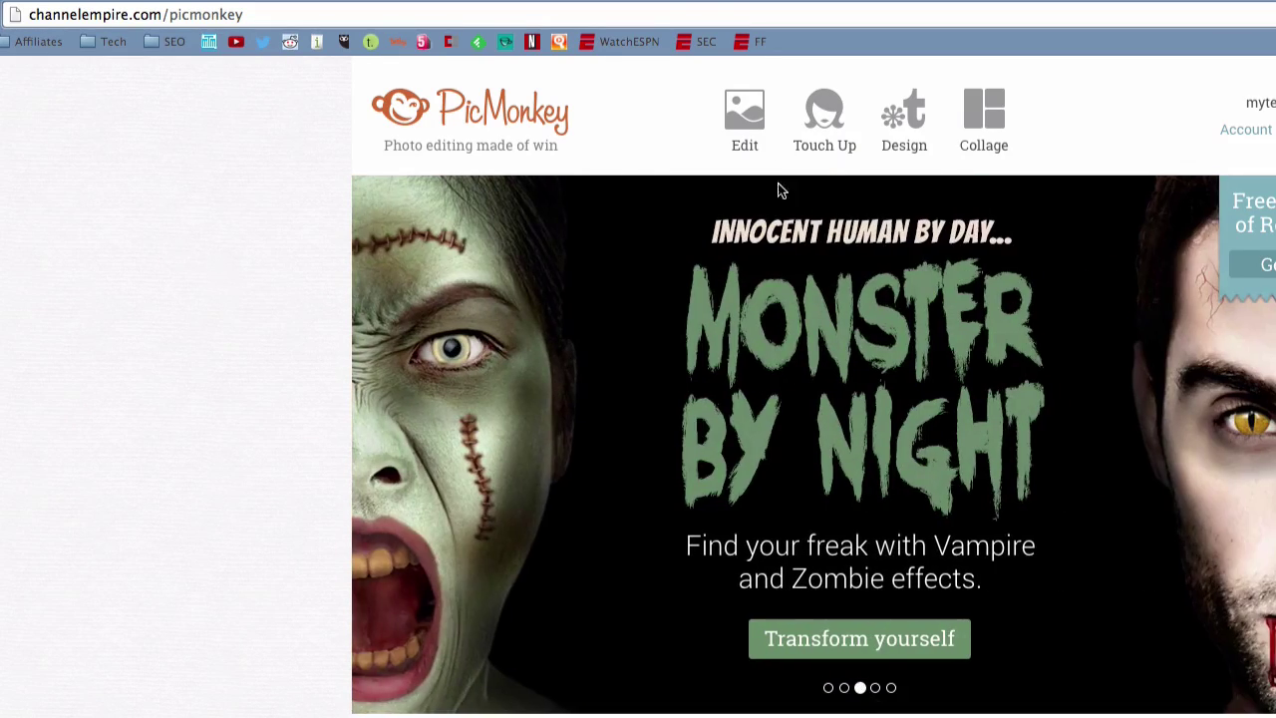
Step: Begin opening wallpaper-2937746.jpg from the computer, then cancel the photo dialog
mouse_move(749, 139)
left_click(751, 280)
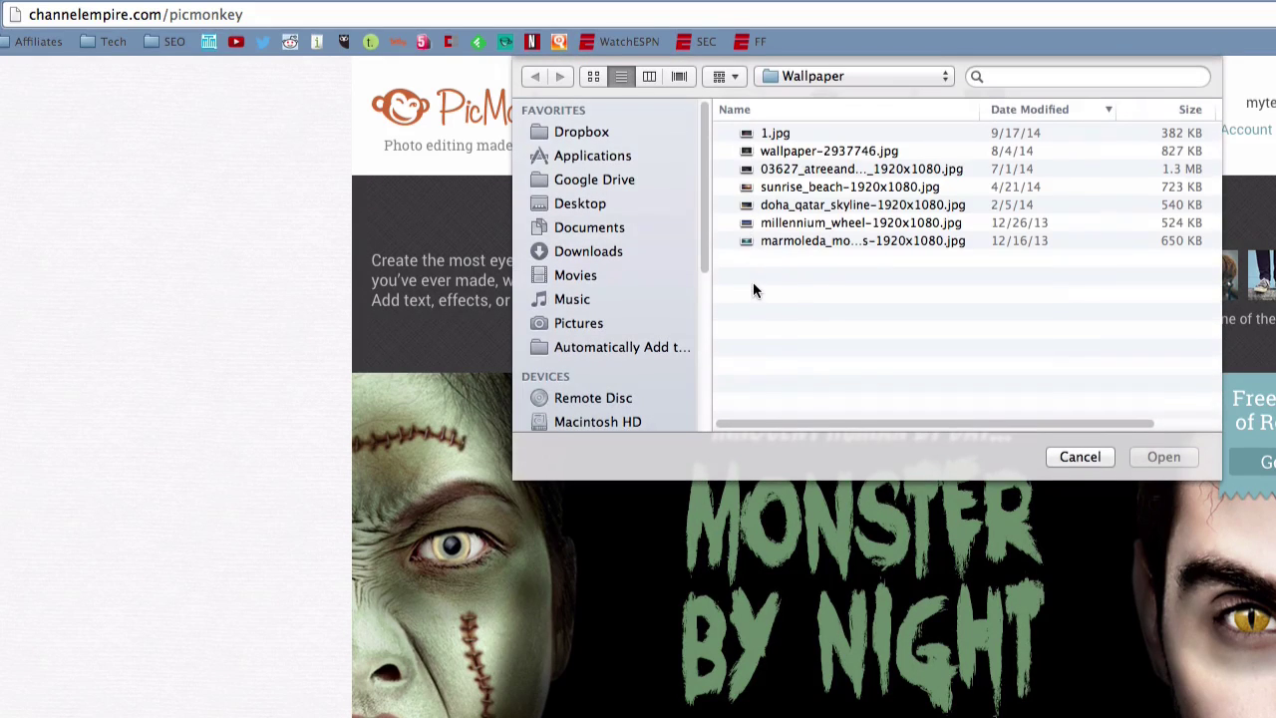
left_click(806, 152)
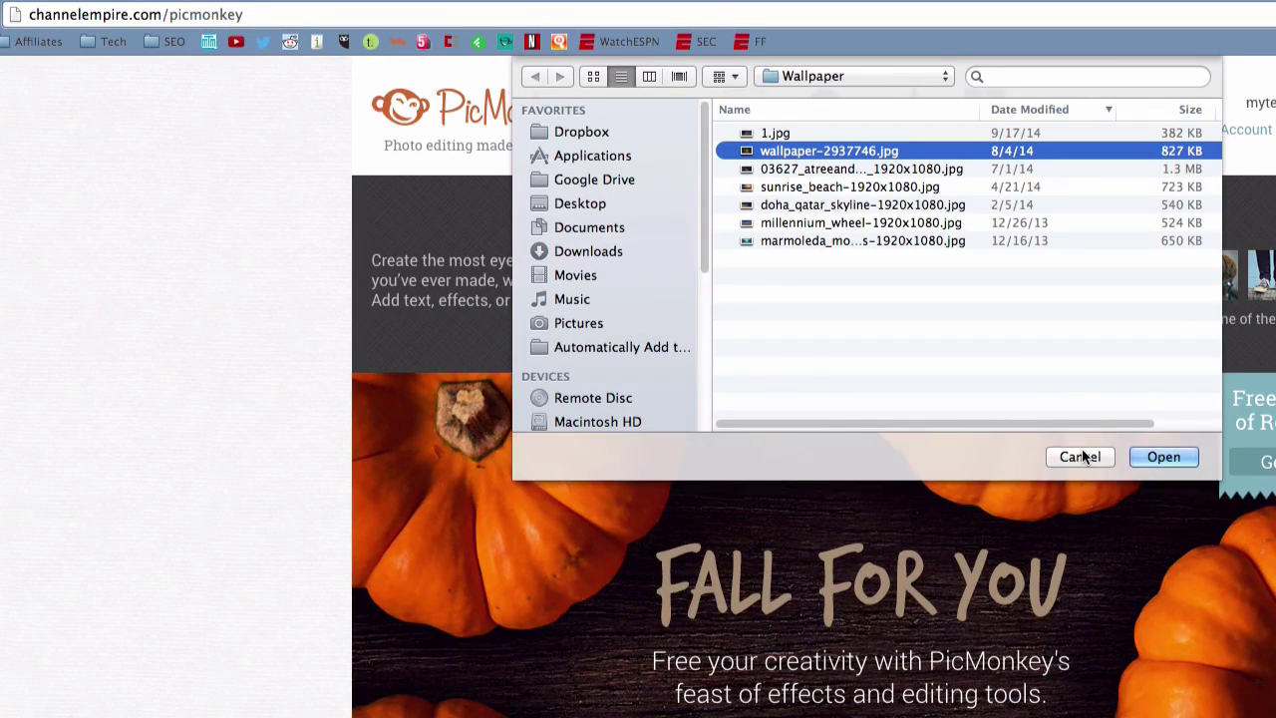
left_click(1082, 456)
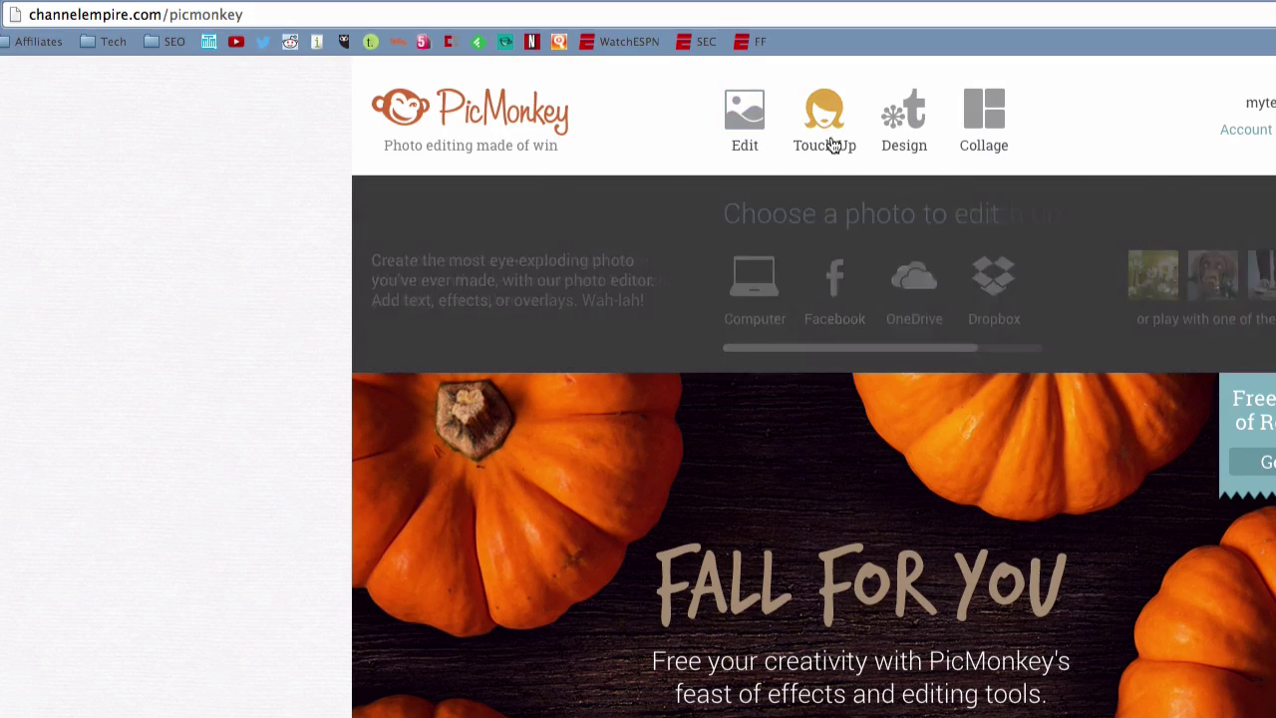
Step: Create a custom design canvas of 1280 × 720 pixels
mouse_move(927, 118)
left_click(1165, 283)
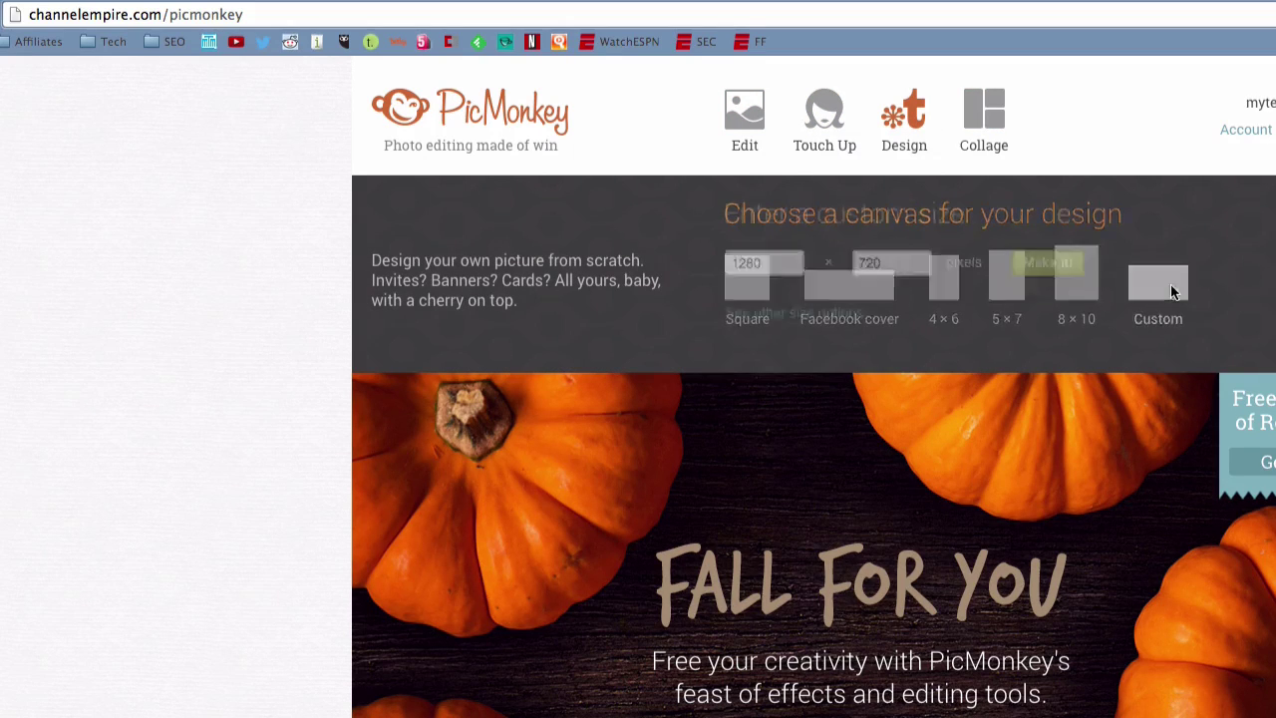
double_click(752, 263)
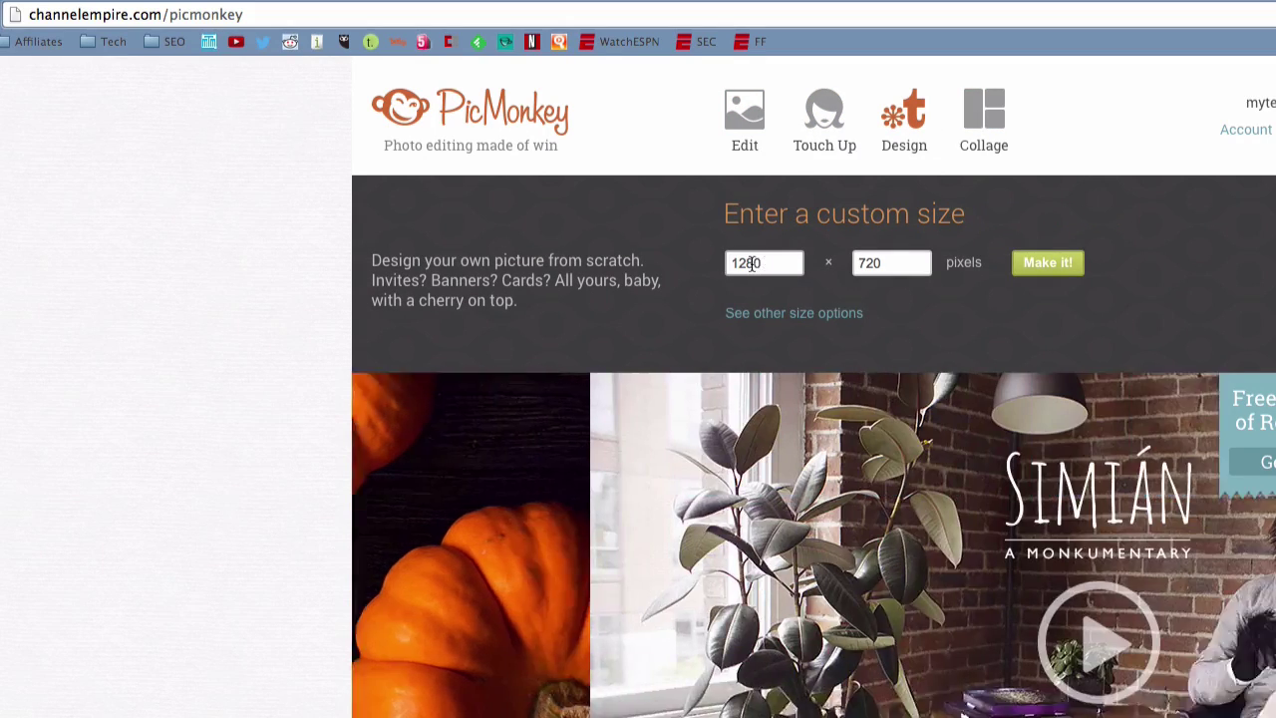
key("Tab")
left_click(900, 264)
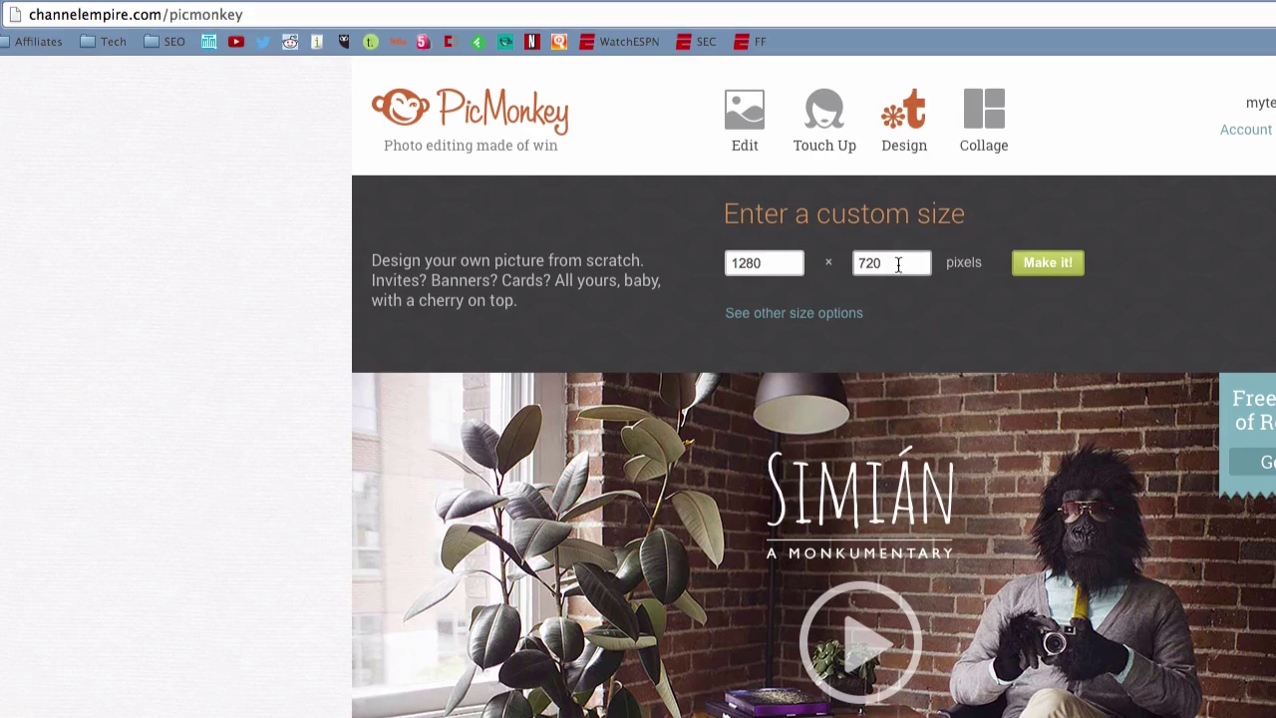
left_click(1038, 267)
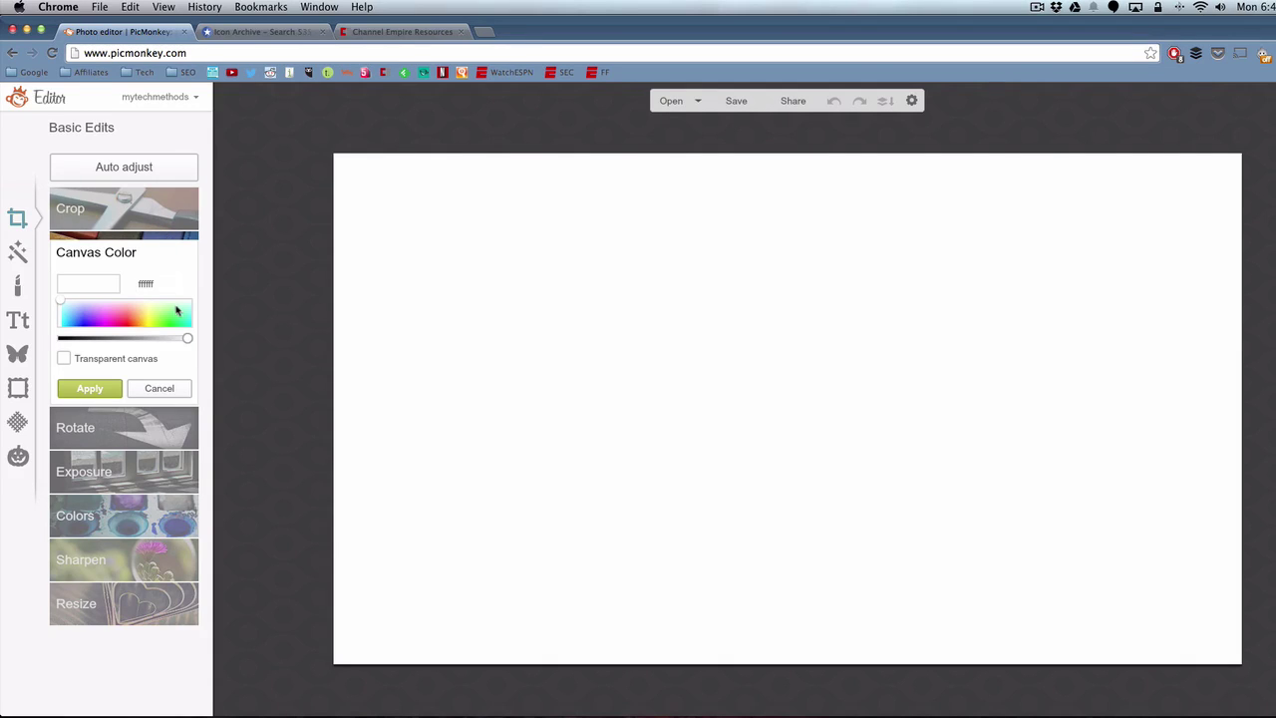
Step: Set the canvas colour to orange ff7d42 and apply it
left_click_drag(66, 312, 134, 320)
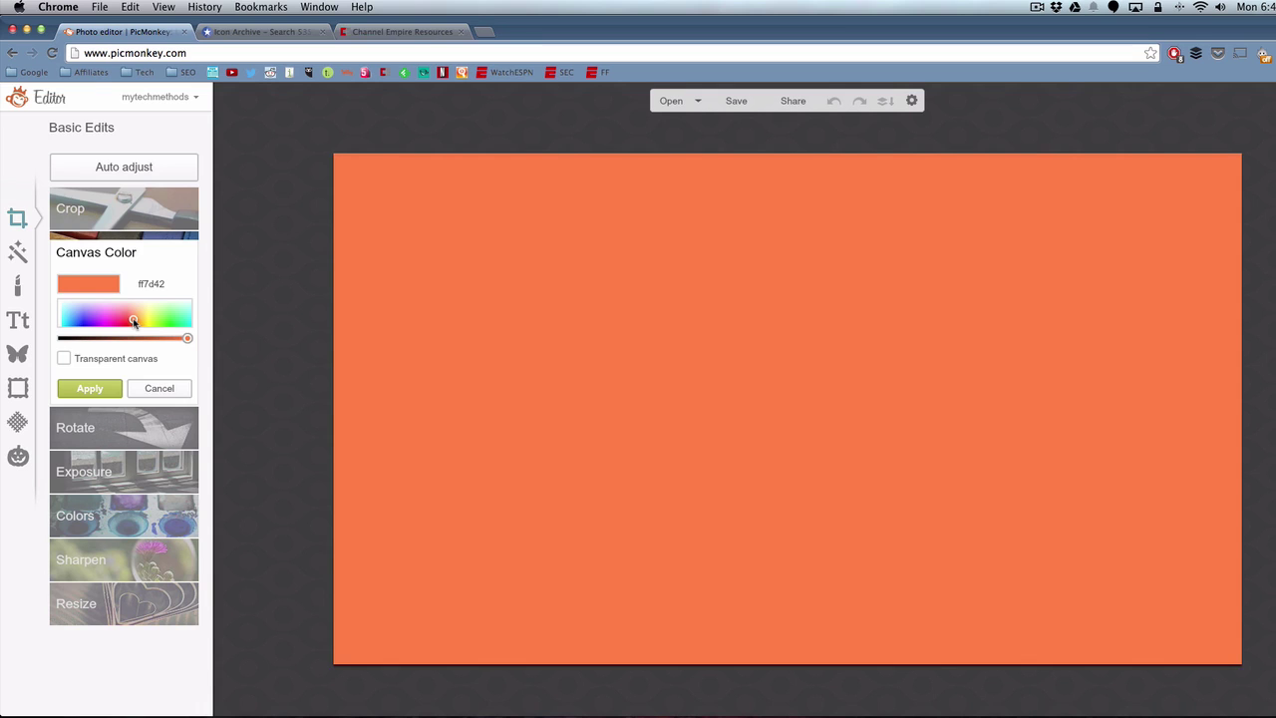
left_click(108, 385)
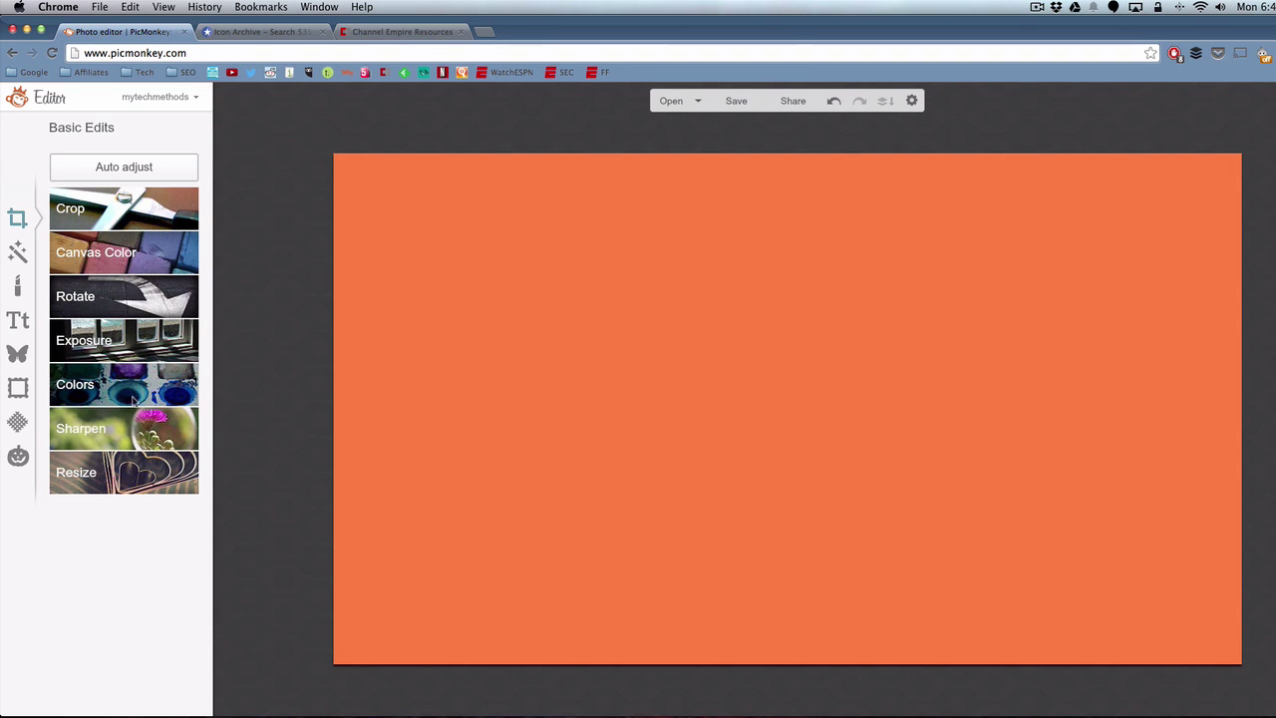
Step: Apply the Dark Edges effect with Size 11 and Intensity 0%
left_click(17, 249)
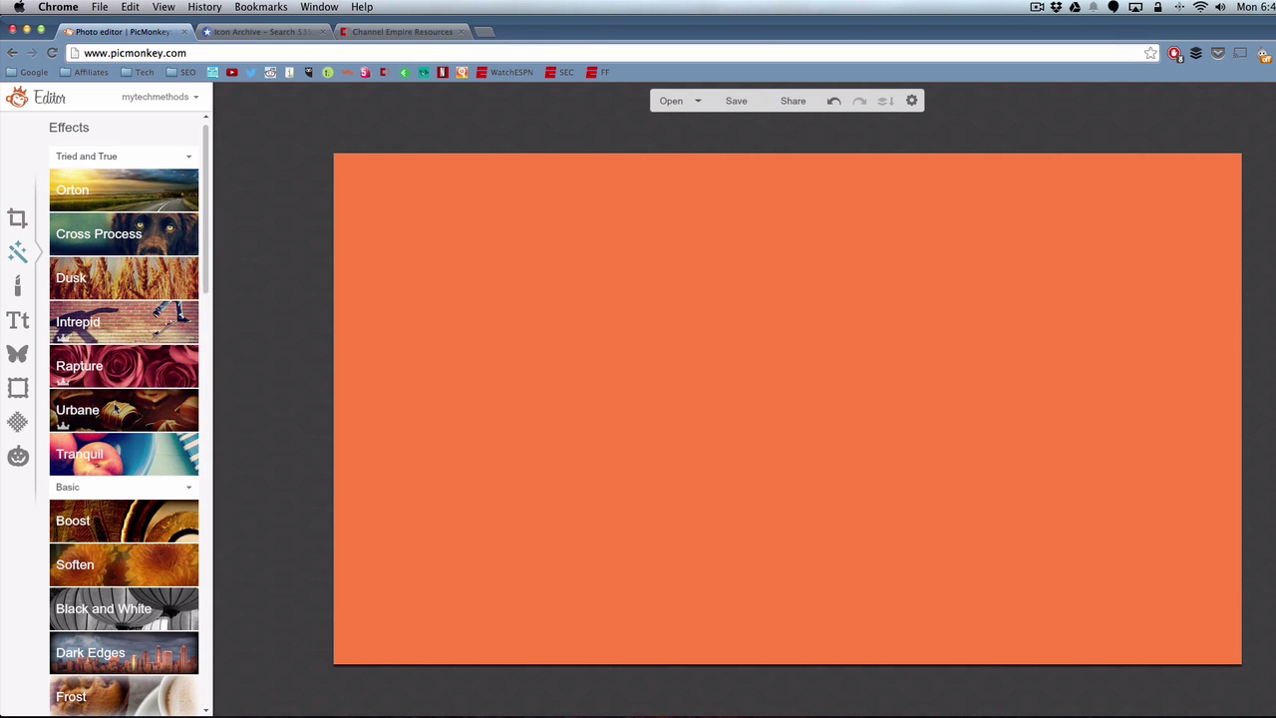
scroll(208, 299, "down", 2)
scroll(207, 302, "down", 3)
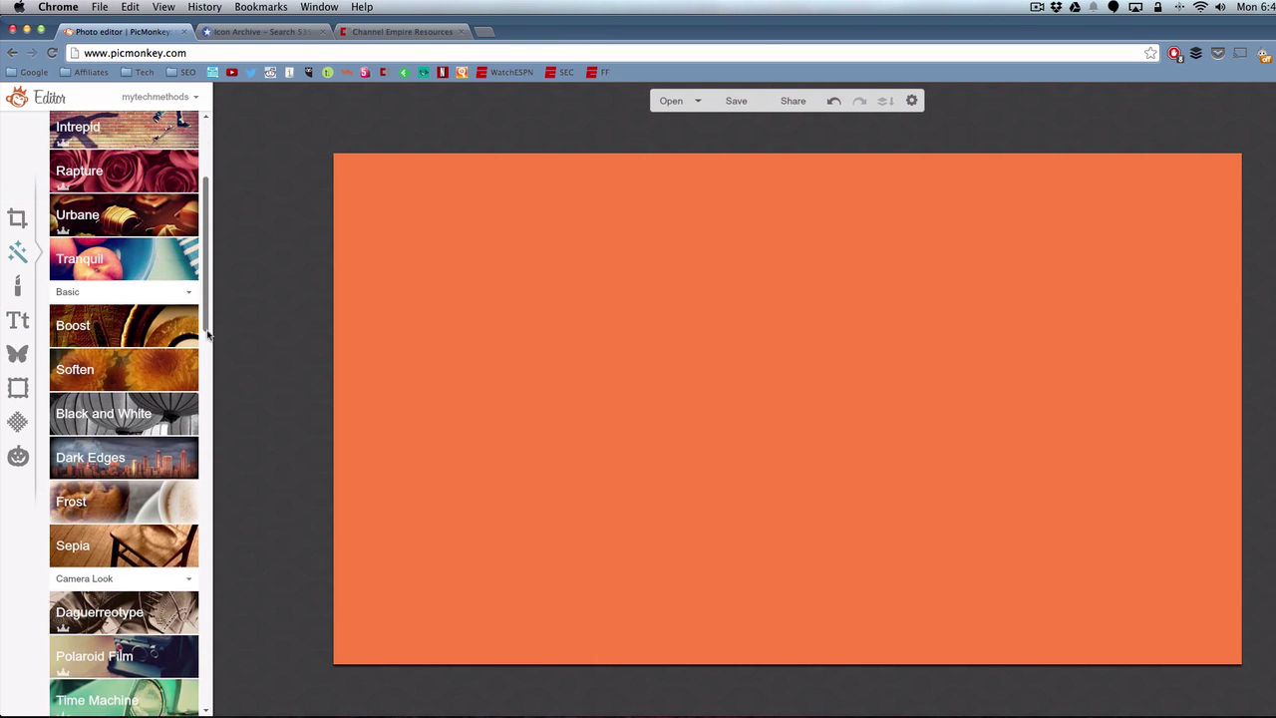
left_click(130, 450)
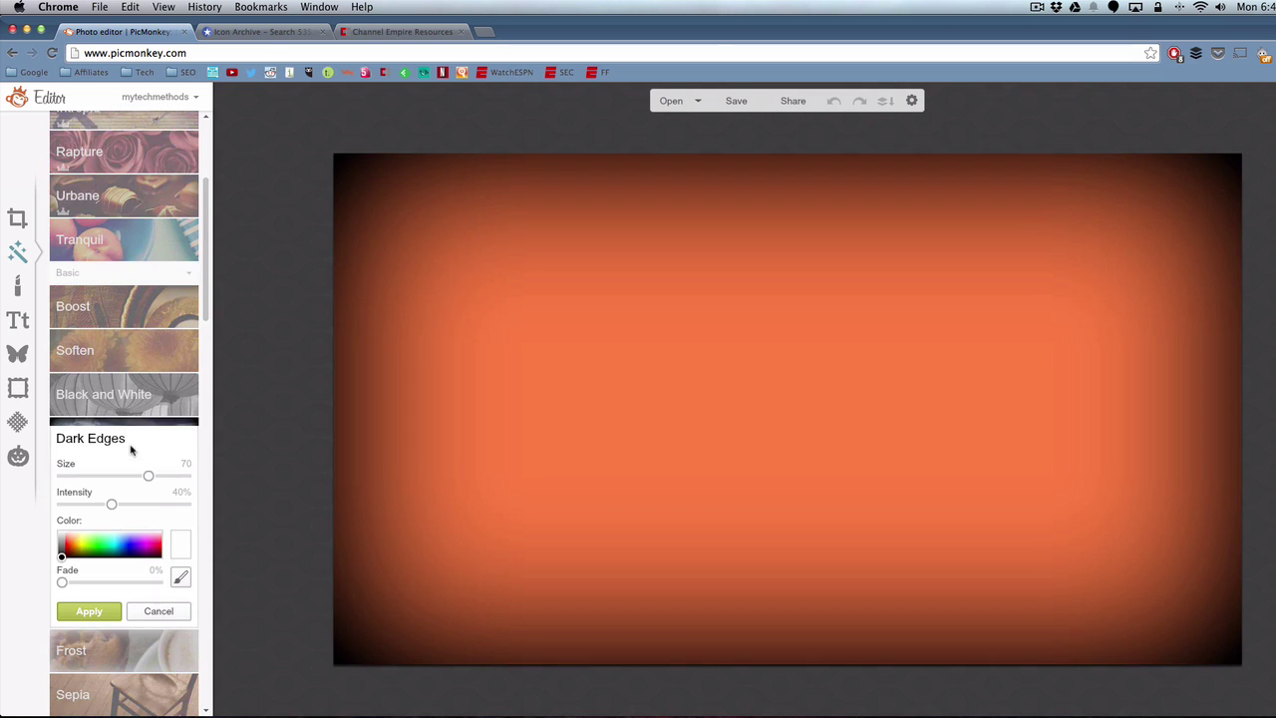
left_click_drag(147, 475, 67, 504)
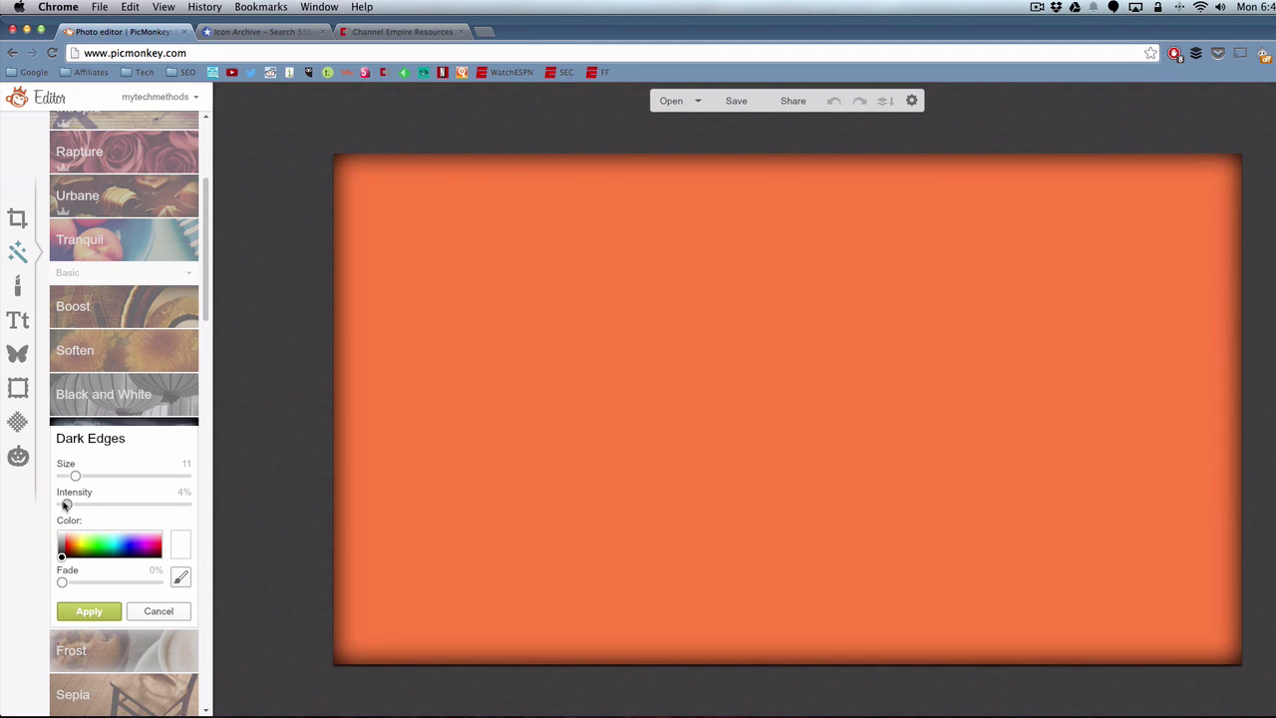
left_click_drag(64, 504, 51, 505)
mouse_move(62, 559)
left_mouse_down()
mouse_move(132, 544)
mouse_move(111, 531)
mouse_move(58, 554)
left_mouse_up()
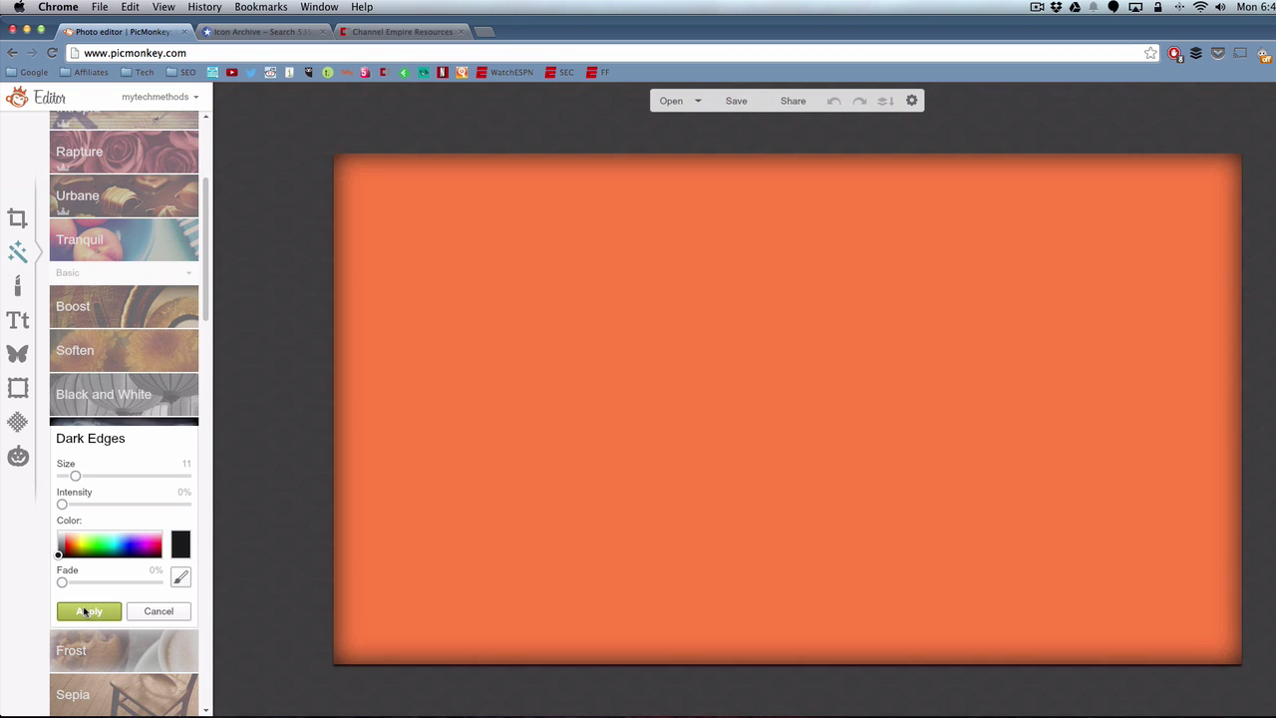
left_click(84, 611)
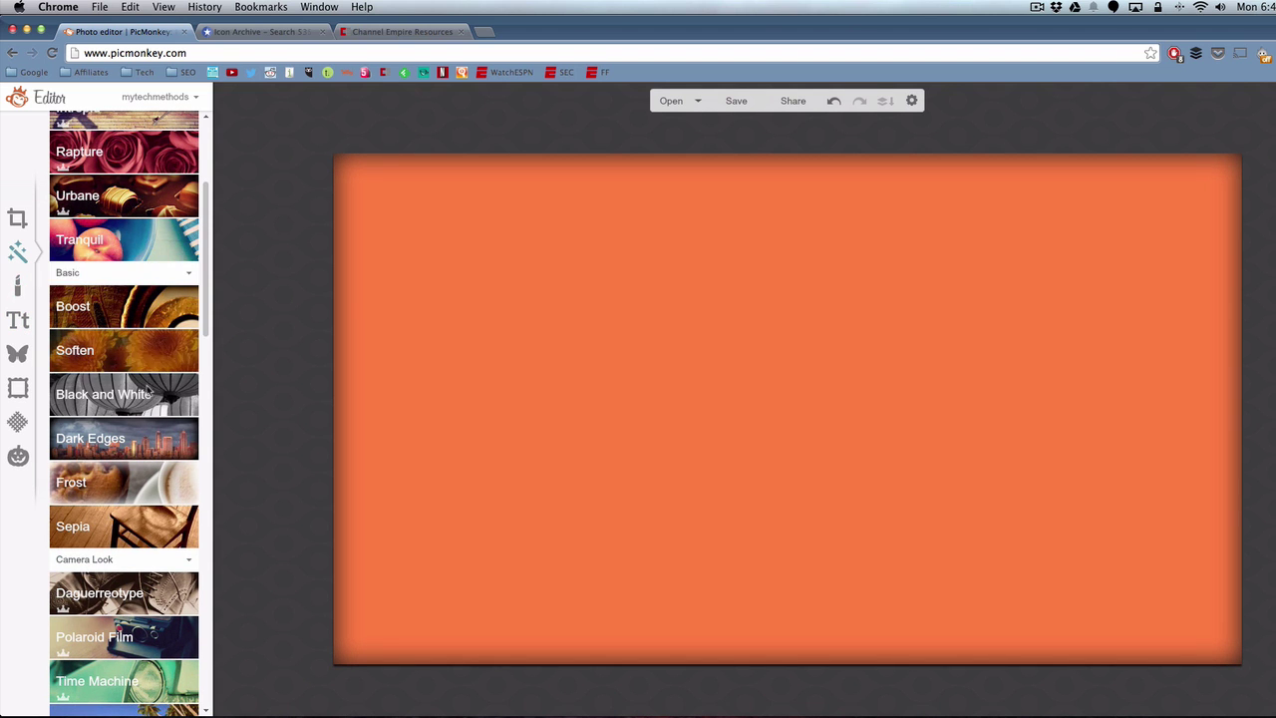
Step: Apply circular Bokeh Shapes at size 20 to the orange canvas
scroll(147, 389, "down", 5)
scroll(147, 388, "down", 1)
scroll(145, 390, "down", 3)
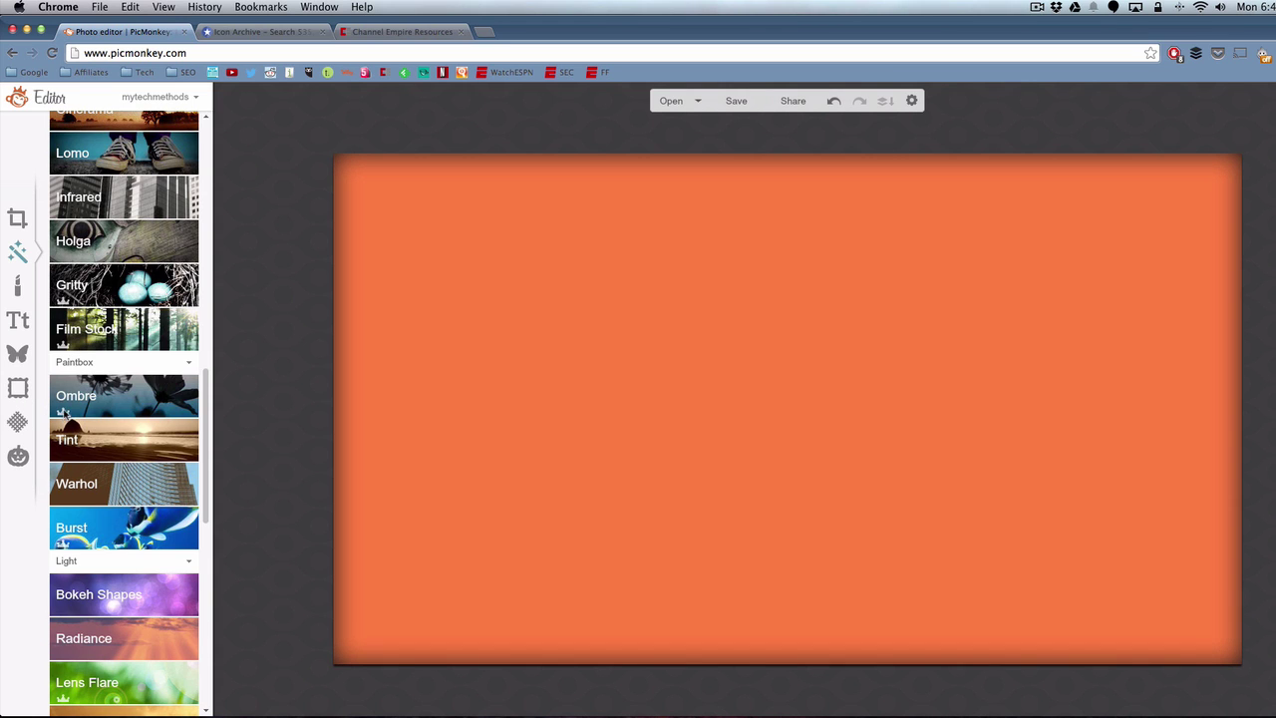
mouse_move(63, 345)
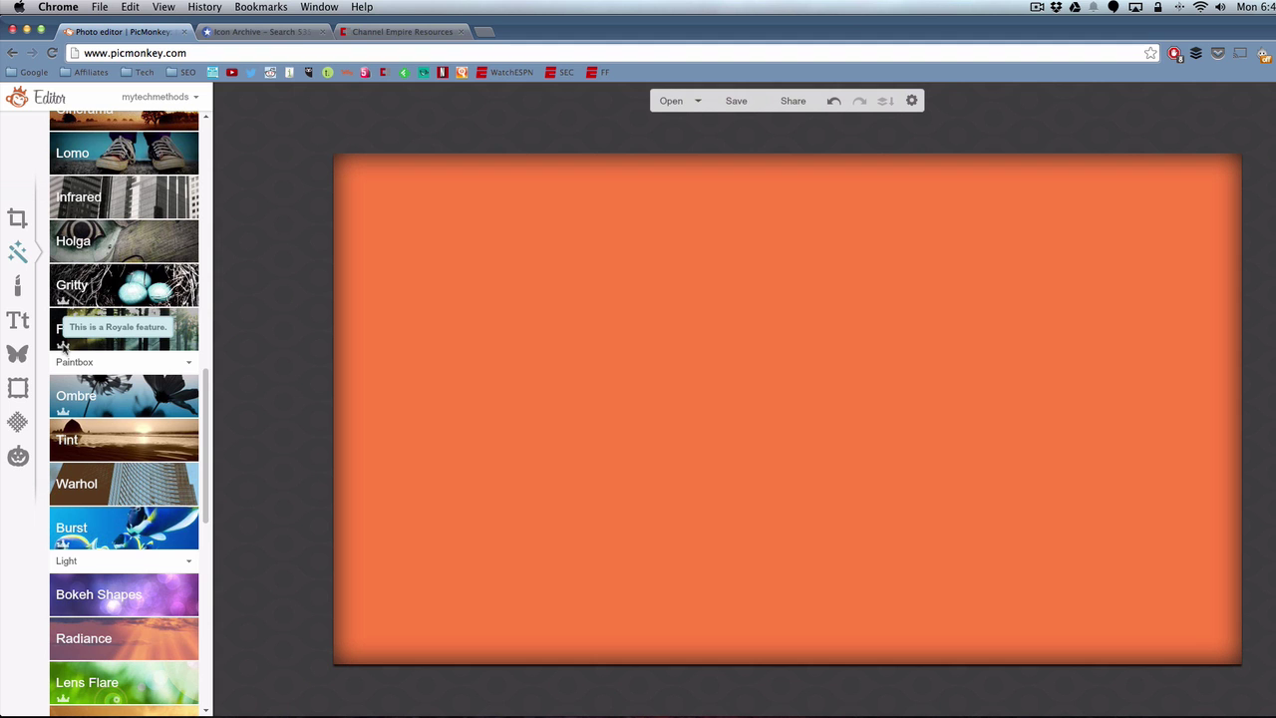
left_click(129, 578)
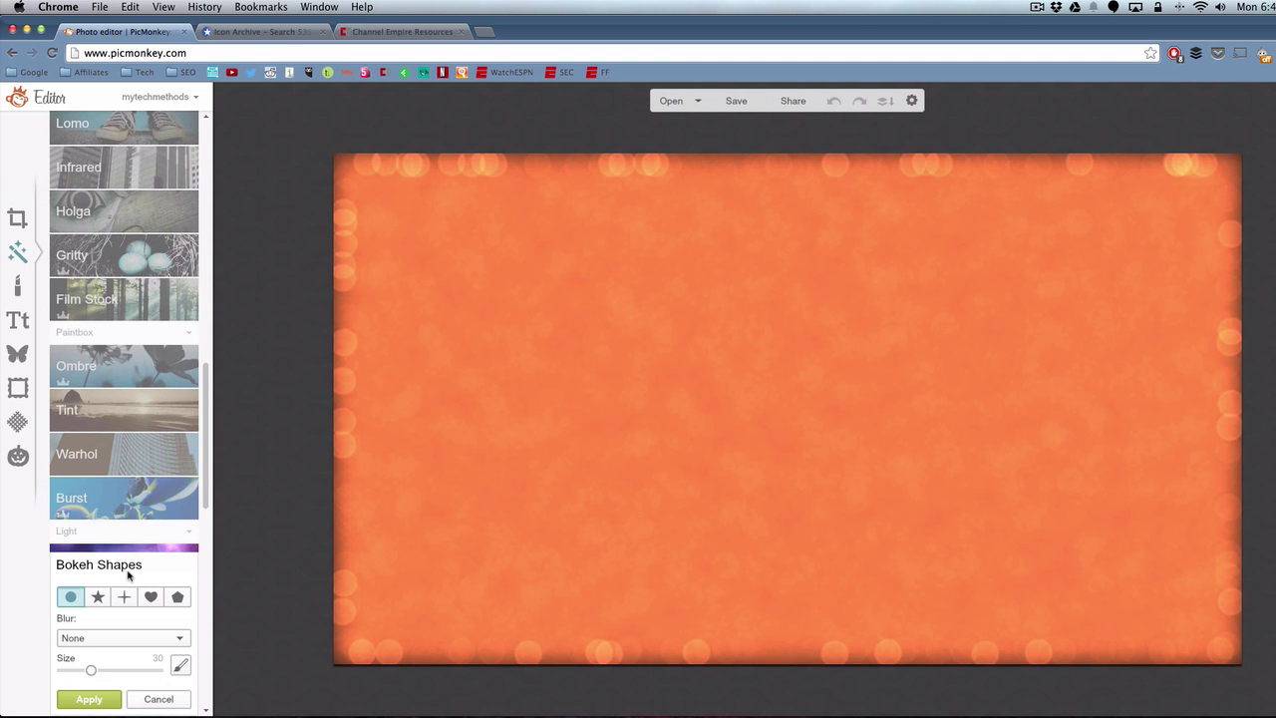
scroll(129, 574, "down", 3)
left_click_drag(91, 494, 81, 499)
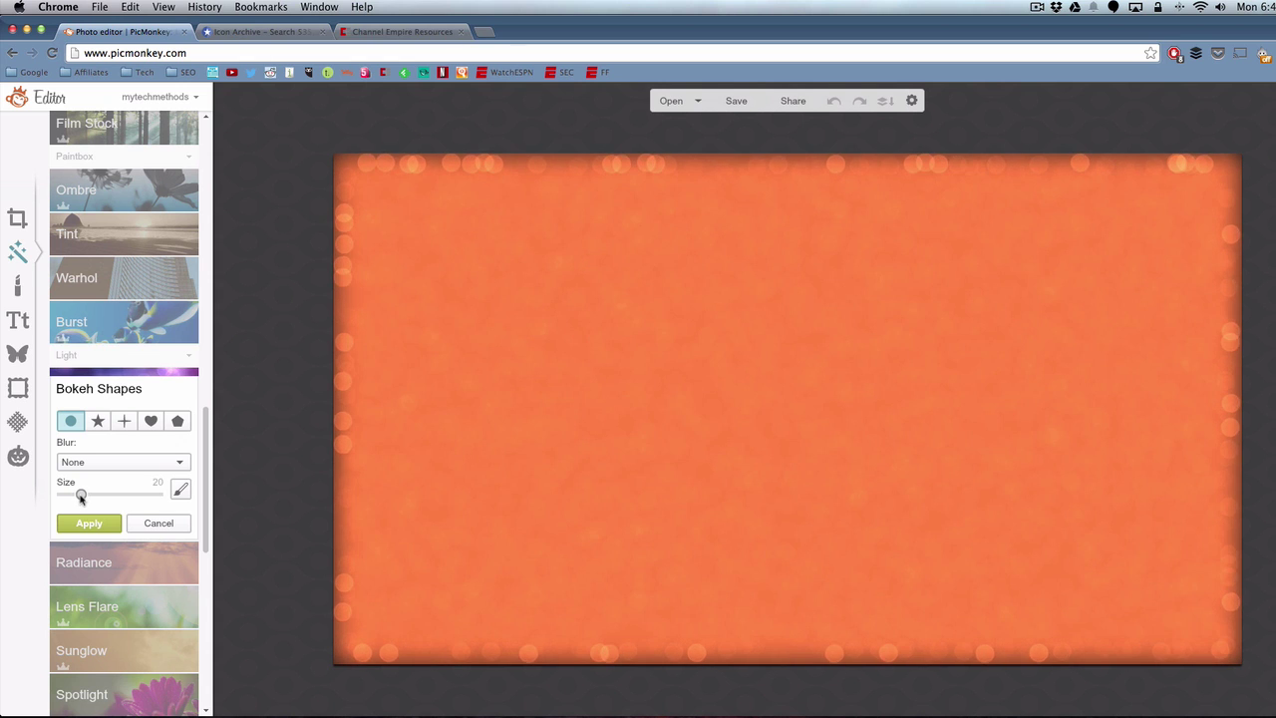
left_click(86, 523)
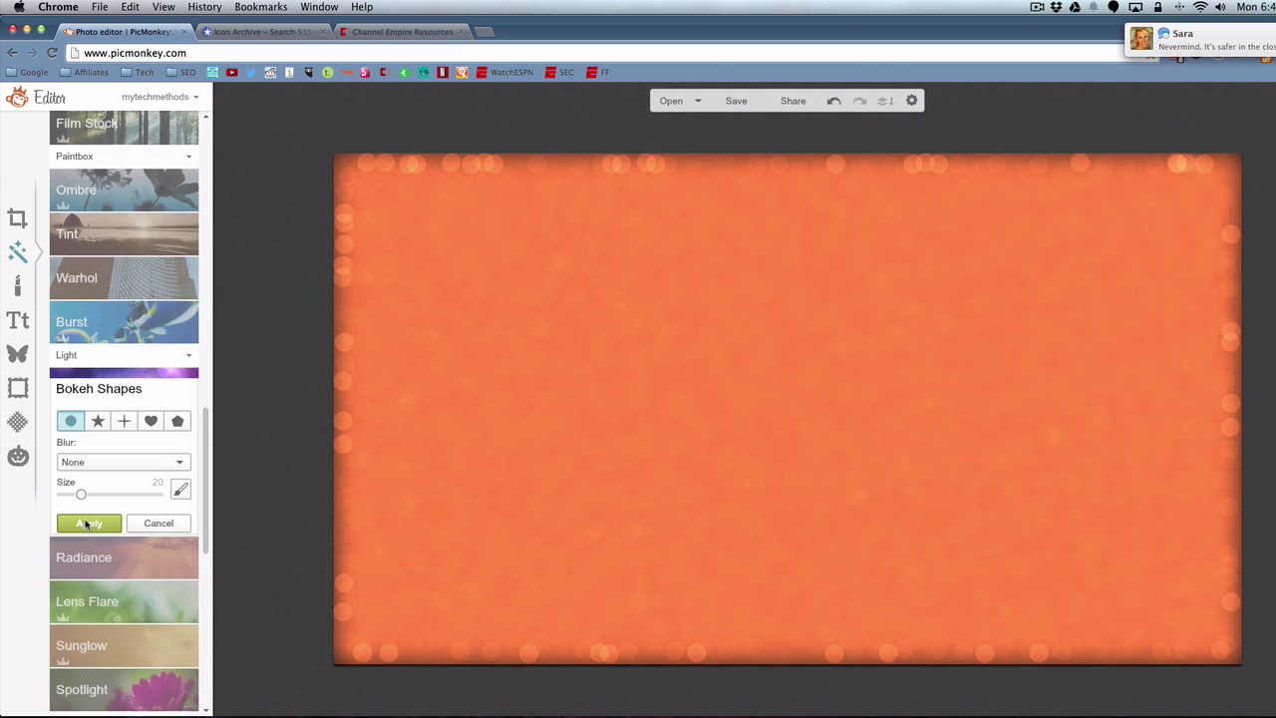
left_click(18, 320)
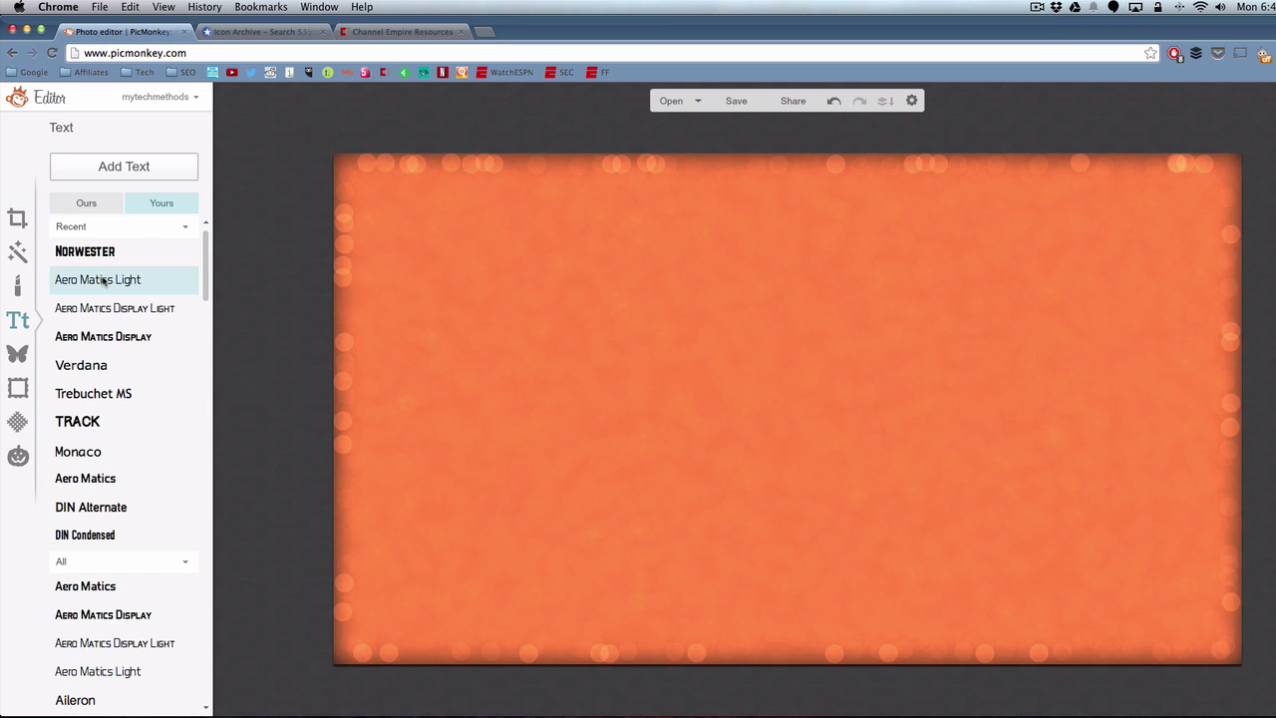
Step: Add a 'PicMonkey' text box in the Norwester font near the top of the canvas
left_click(107, 261)
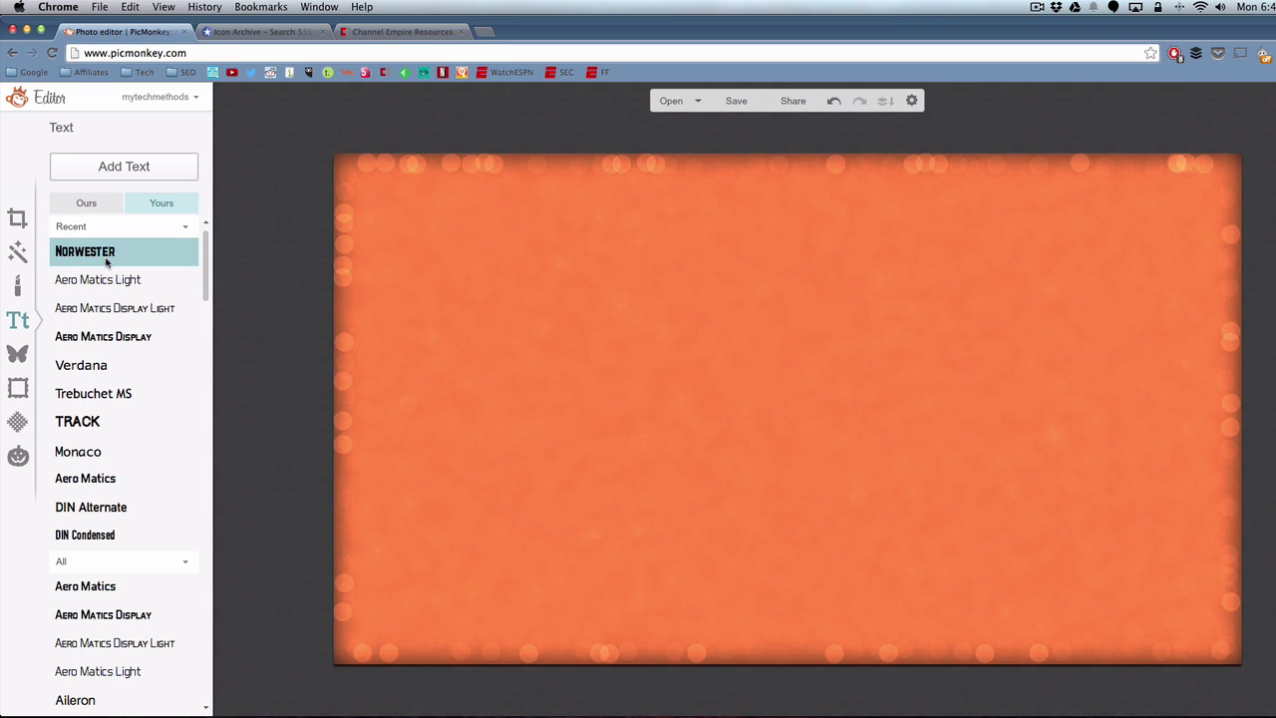
left_click(134, 175)
left_click(753, 359)
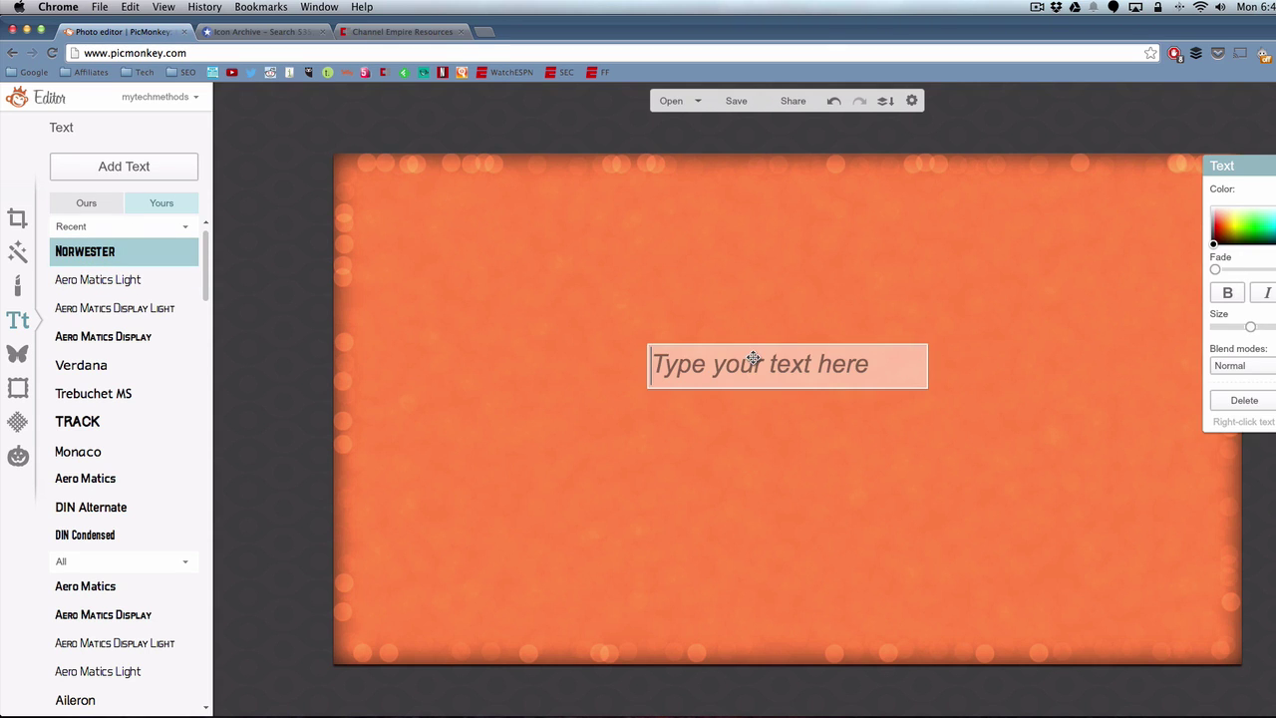
type("PicMonkey")
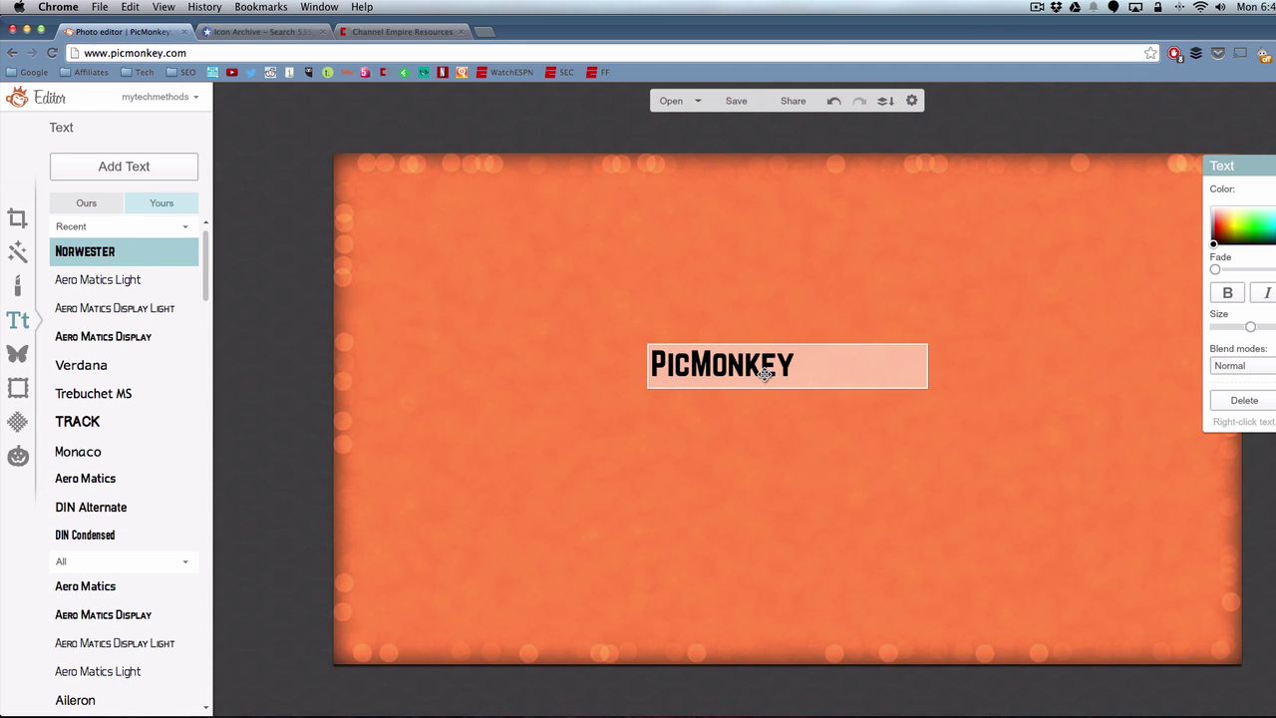
left_click(774, 418)
left_click_drag(755, 371, 751, 286)
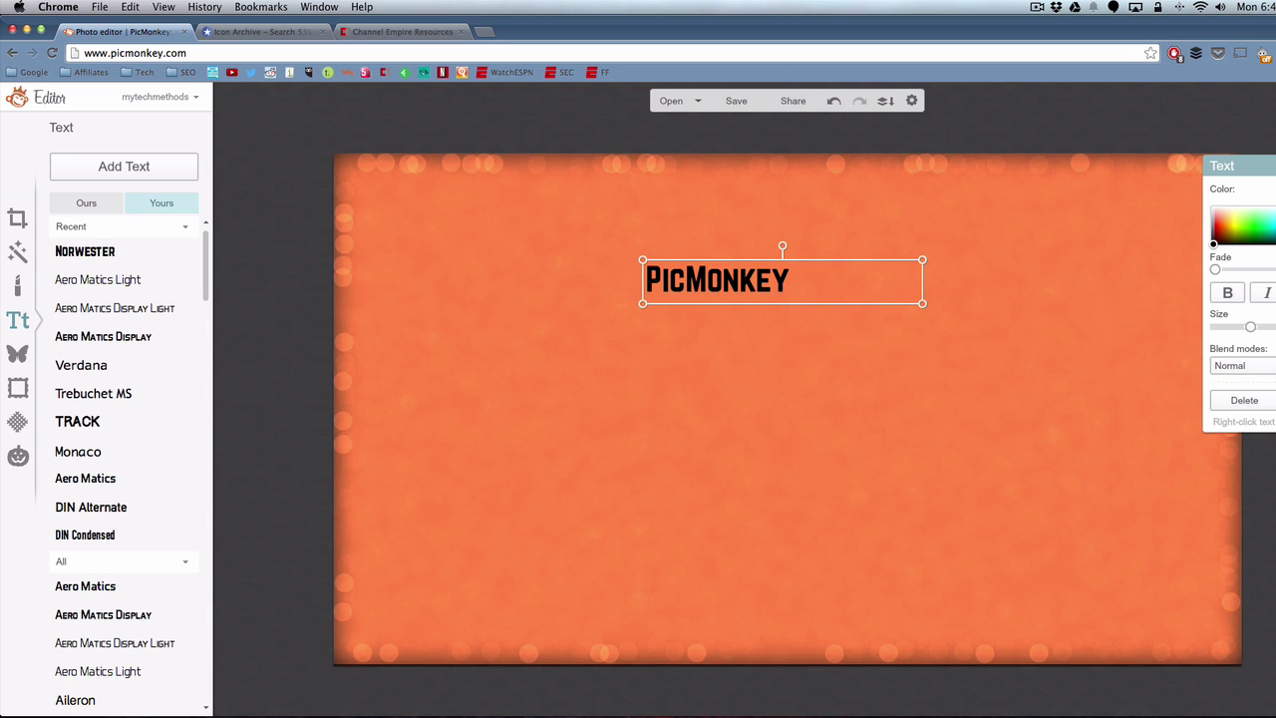
left_click_drag(795, 303, 797, 394)
left_click_drag(787, 342, 775, 281)
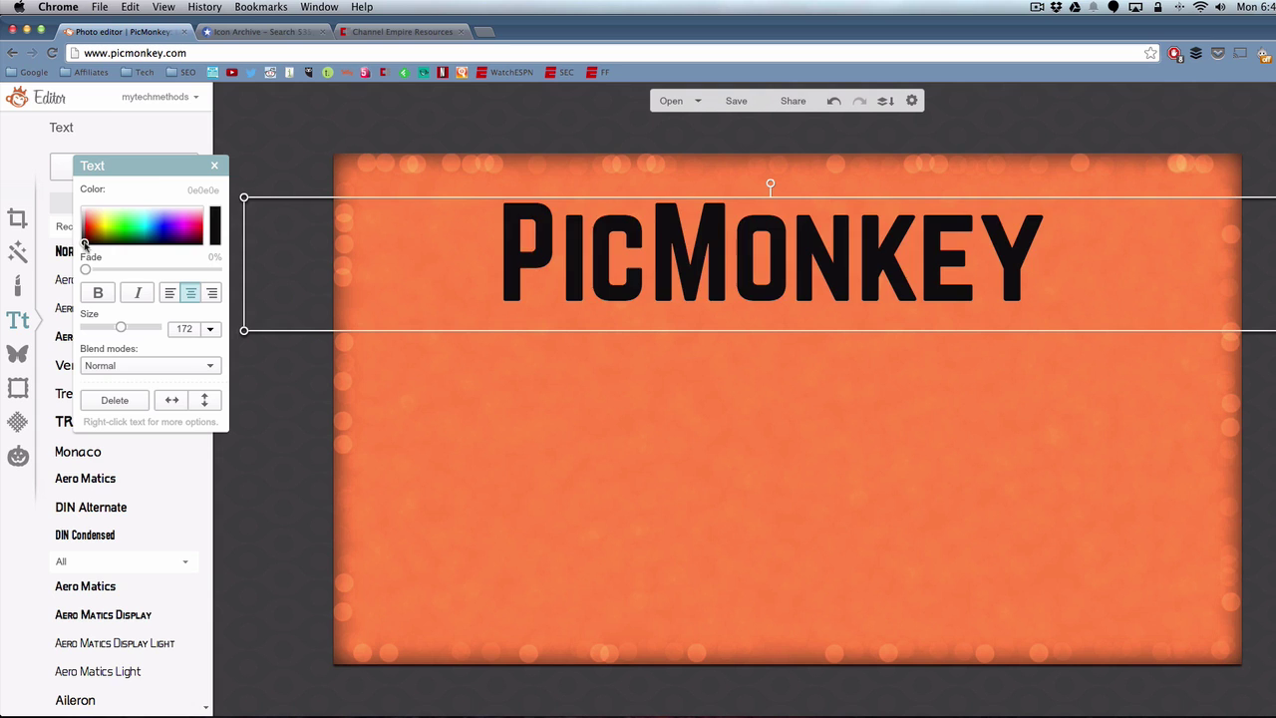
Step: Make the PicMonkey heading near-white, Fade 8%, size 193, and place it at the top
left_click_drag(84, 243, 66, 205)
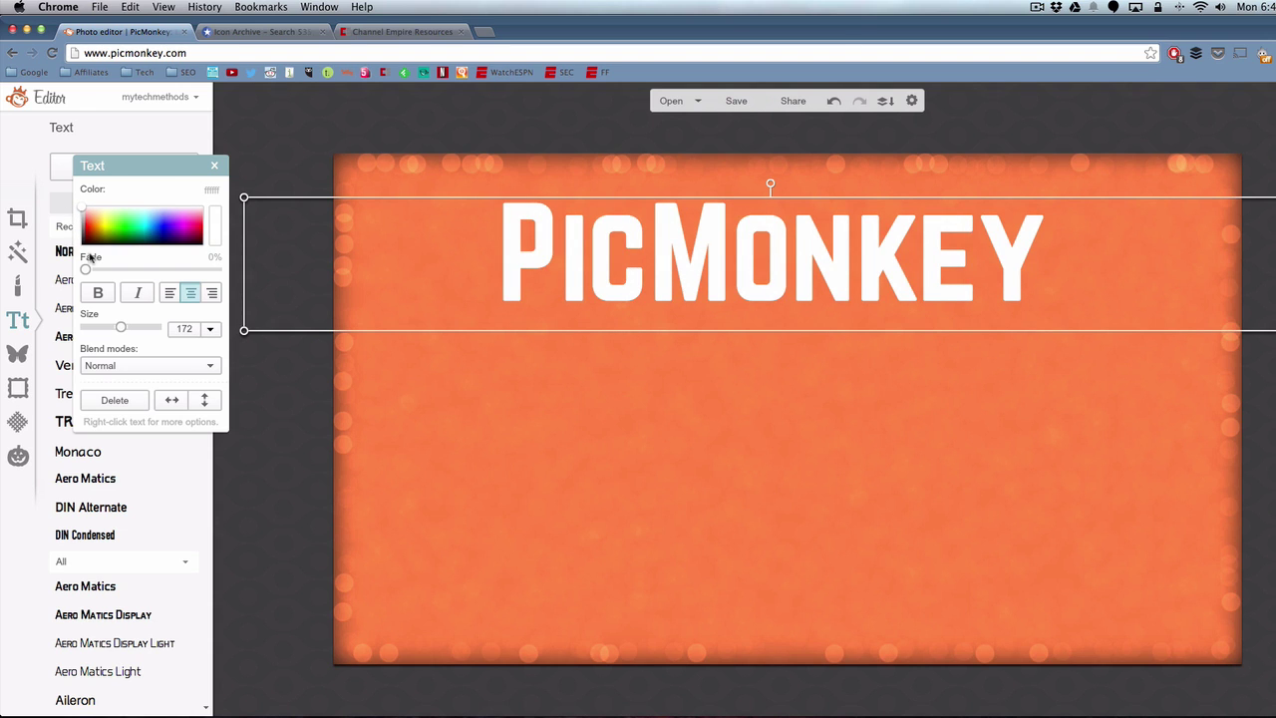
left_click_drag(86, 270, 95, 269)
left_click_drag(120, 327, 123, 327)
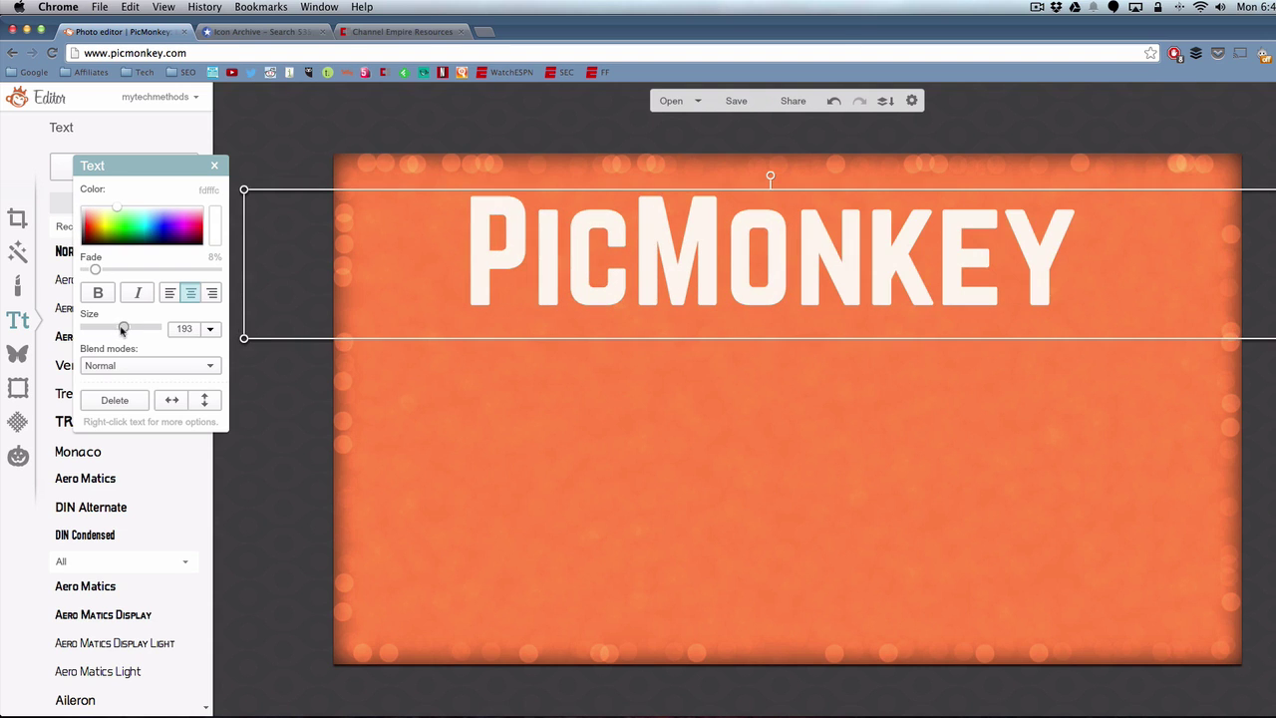
left_click(542, 411)
left_click_drag(722, 267, 734, 245)
left_click(728, 346)
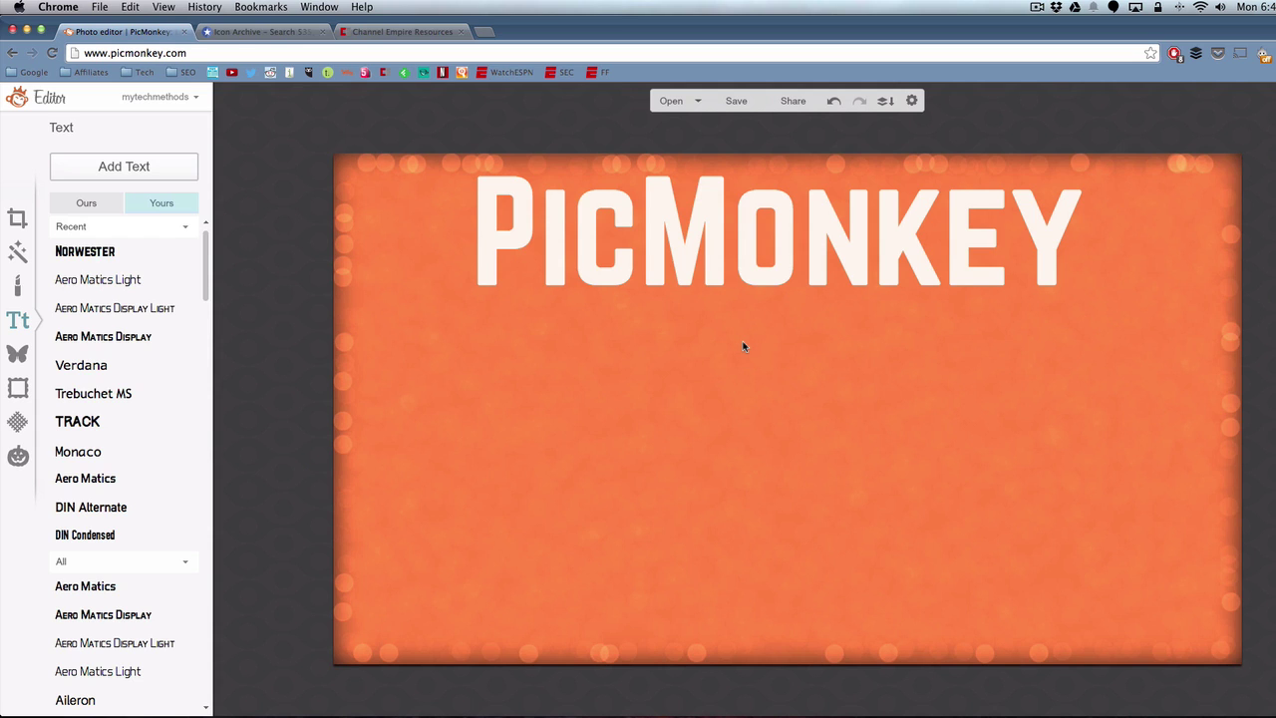
Step: Add a centre-aligned 'TUTORIAL' text line below the heading
left_click(97, 281)
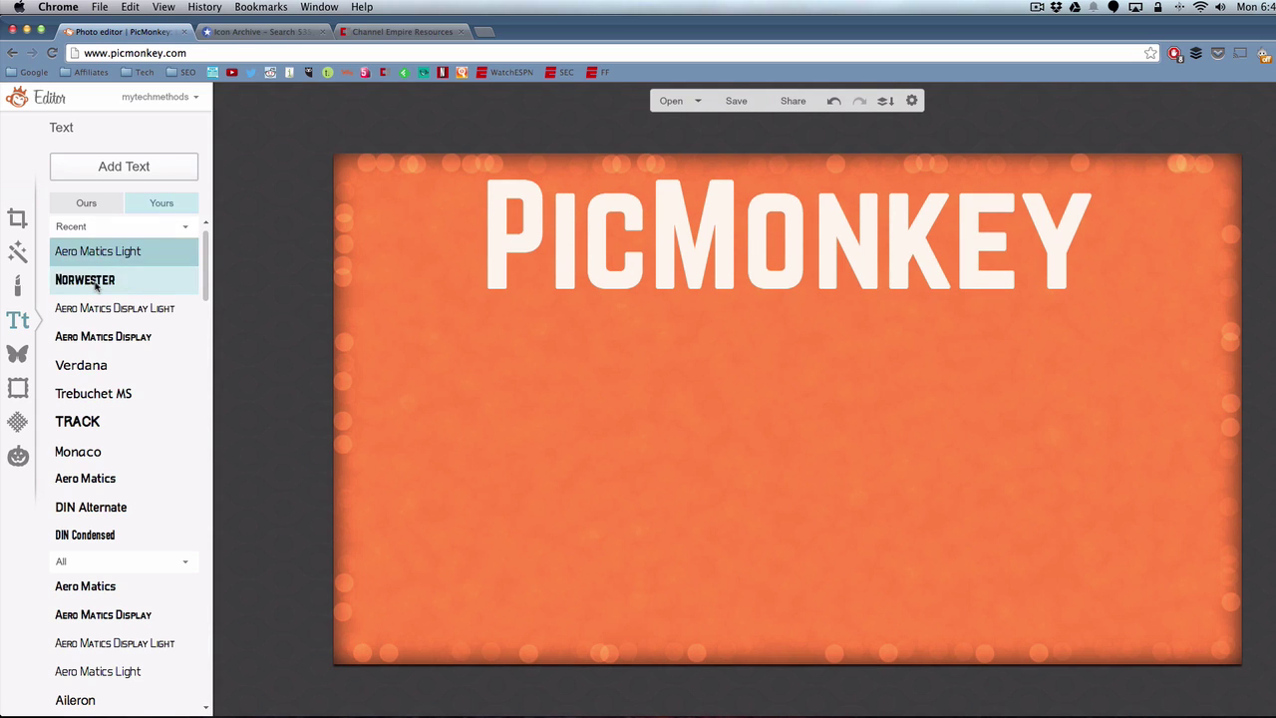
left_click(378, 273)
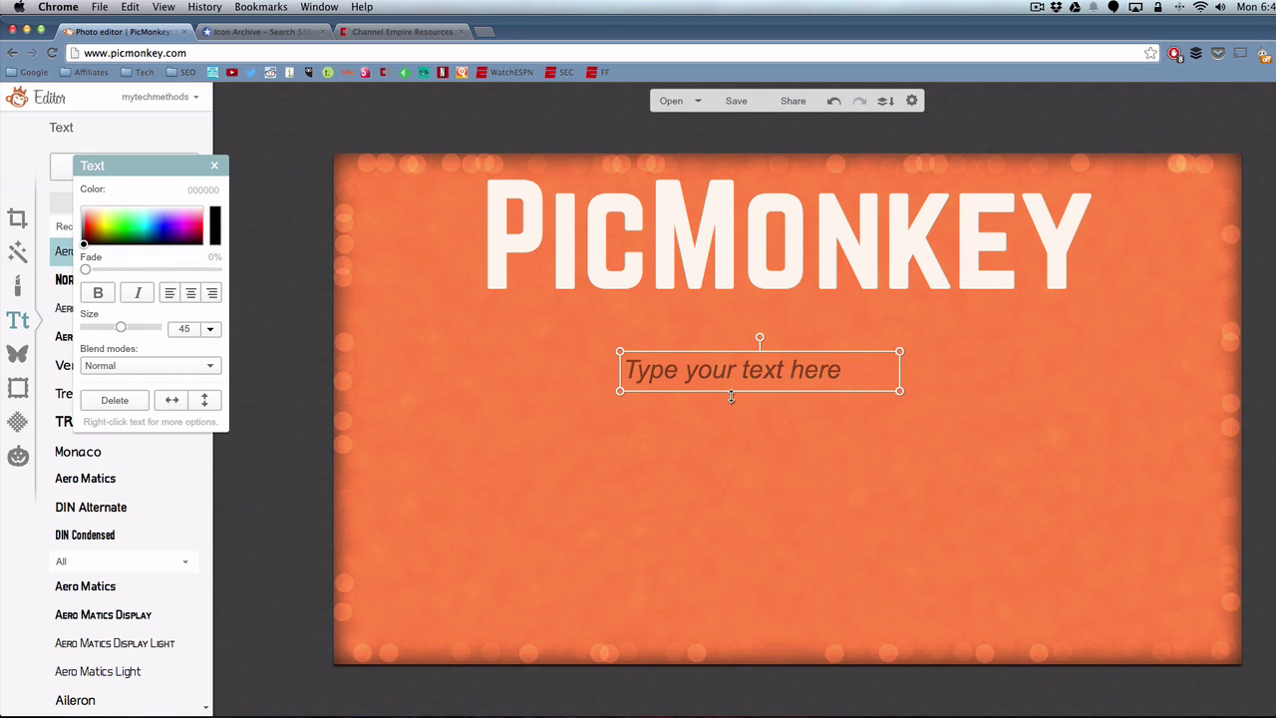
left_click(722, 367)
type("tuto")
key("BackSpace")
key("BackSpace")
key("BackSpace")
key("BackSpace")
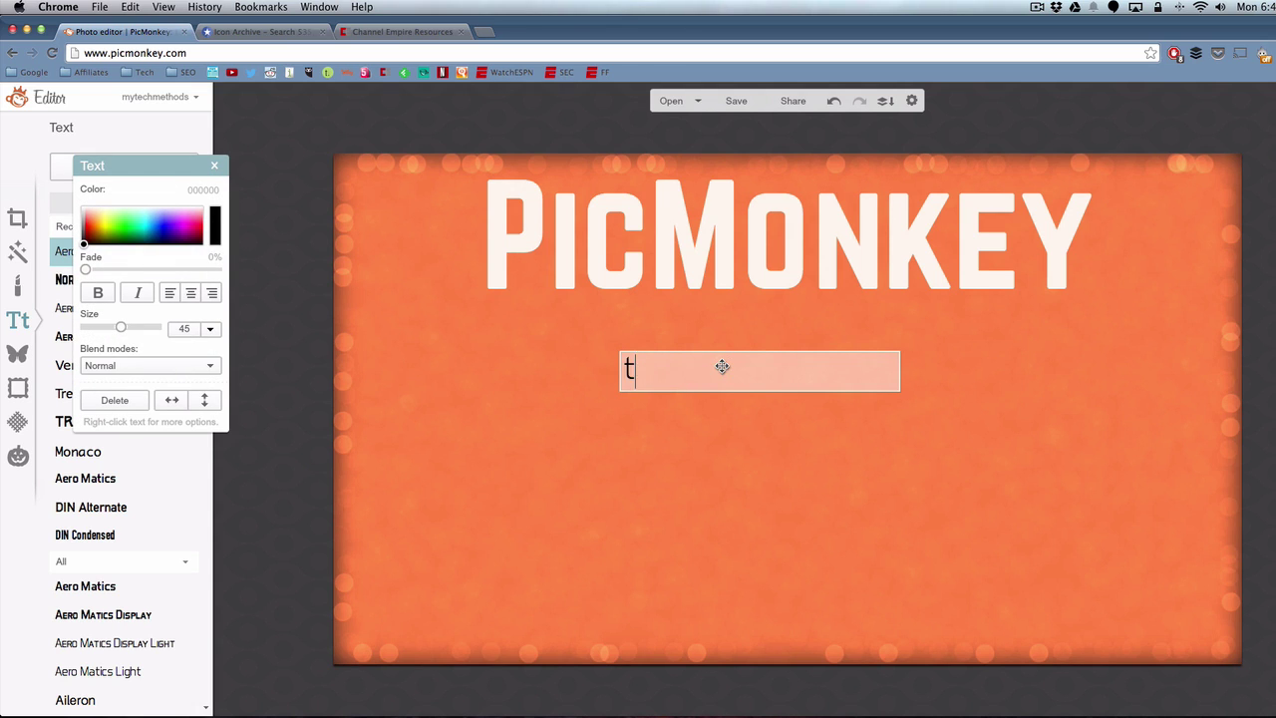
type("TUTORIAL")
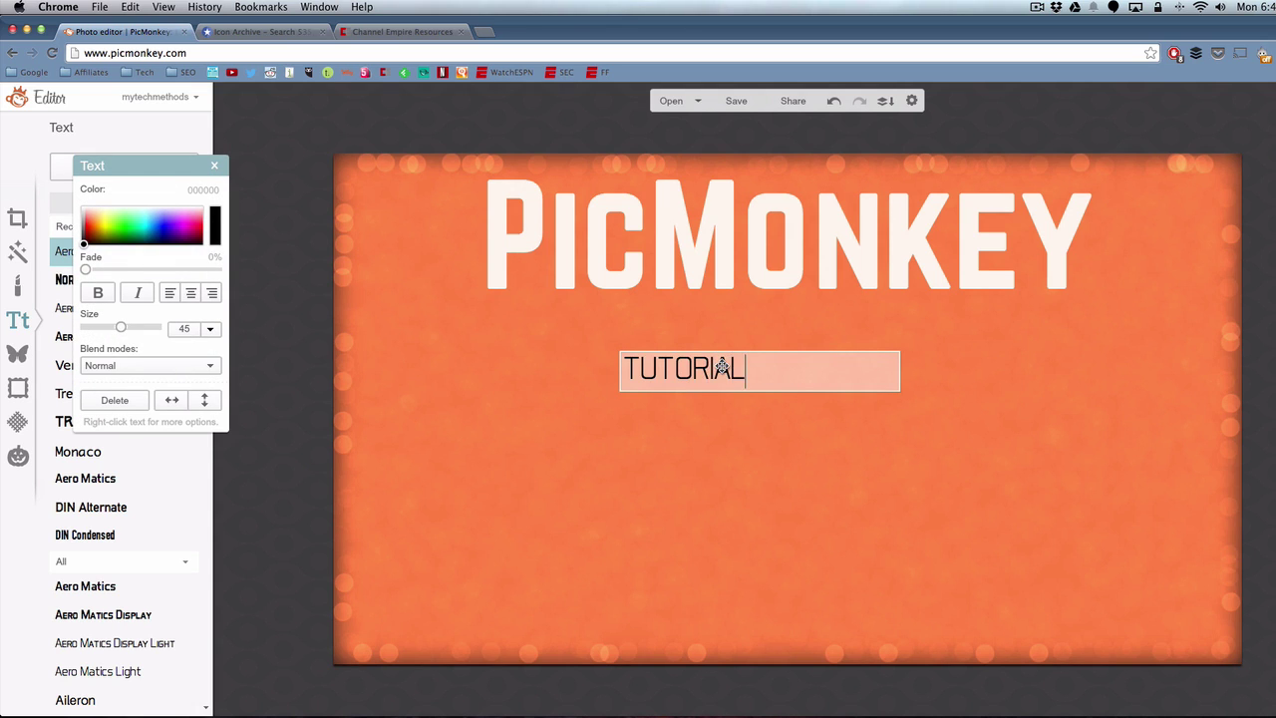
left_click(700, 428)
left_click(190, 292)
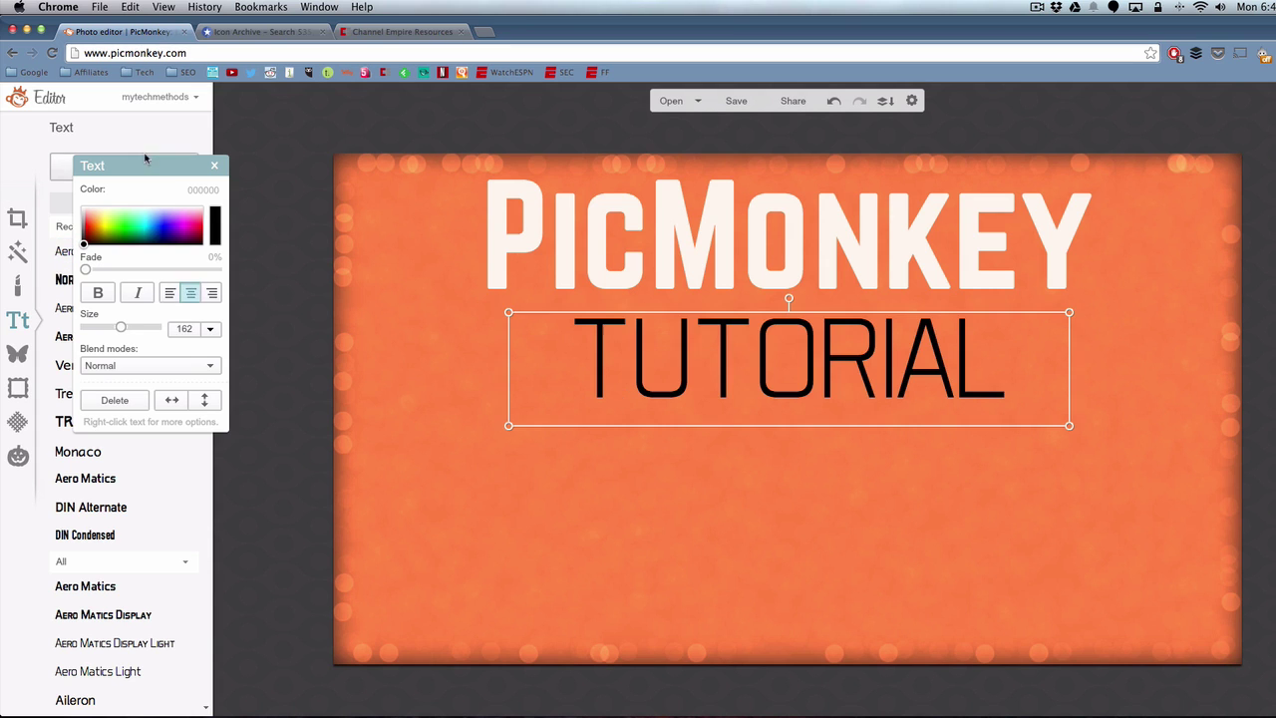
Step: Try several Recent fonts on TUTORIAL and settle on DIN Condensed
left_click_drag(150, 165, 339, 192)
left_click(105, 308)
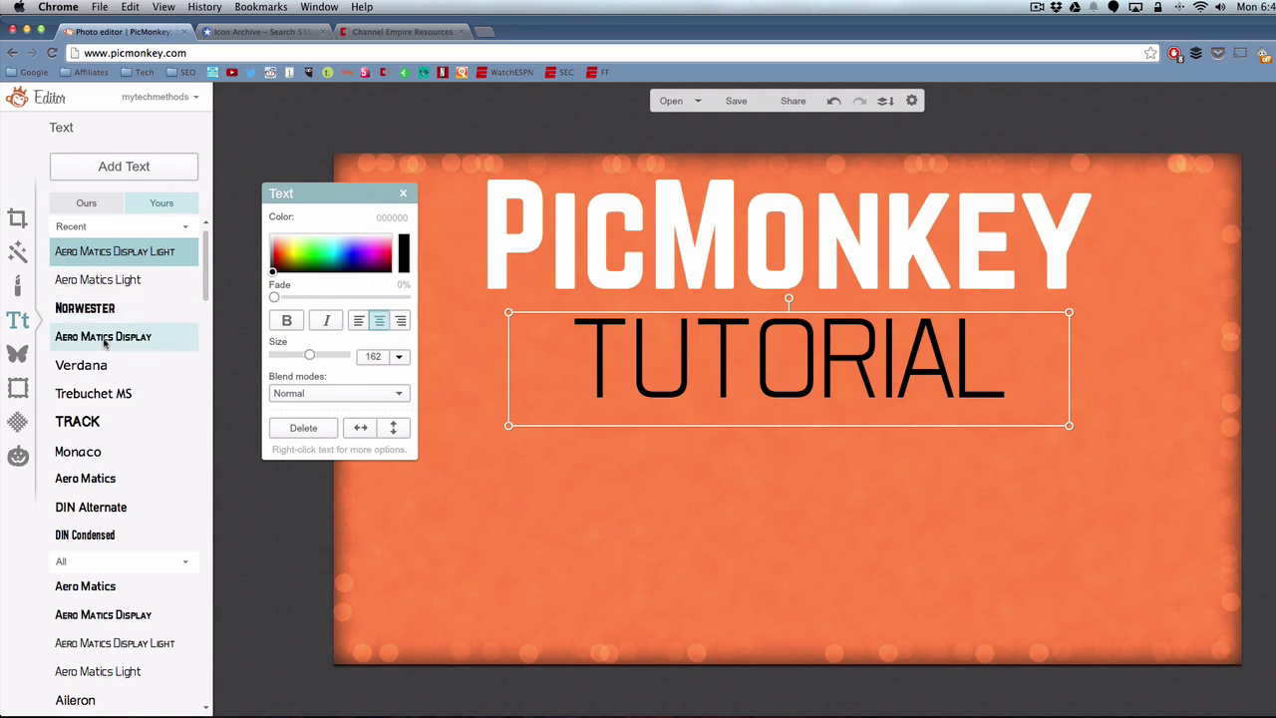
left_click(105, 336)
left_click(105, 393)
left_click(105, 420)
left_click(104, 451)
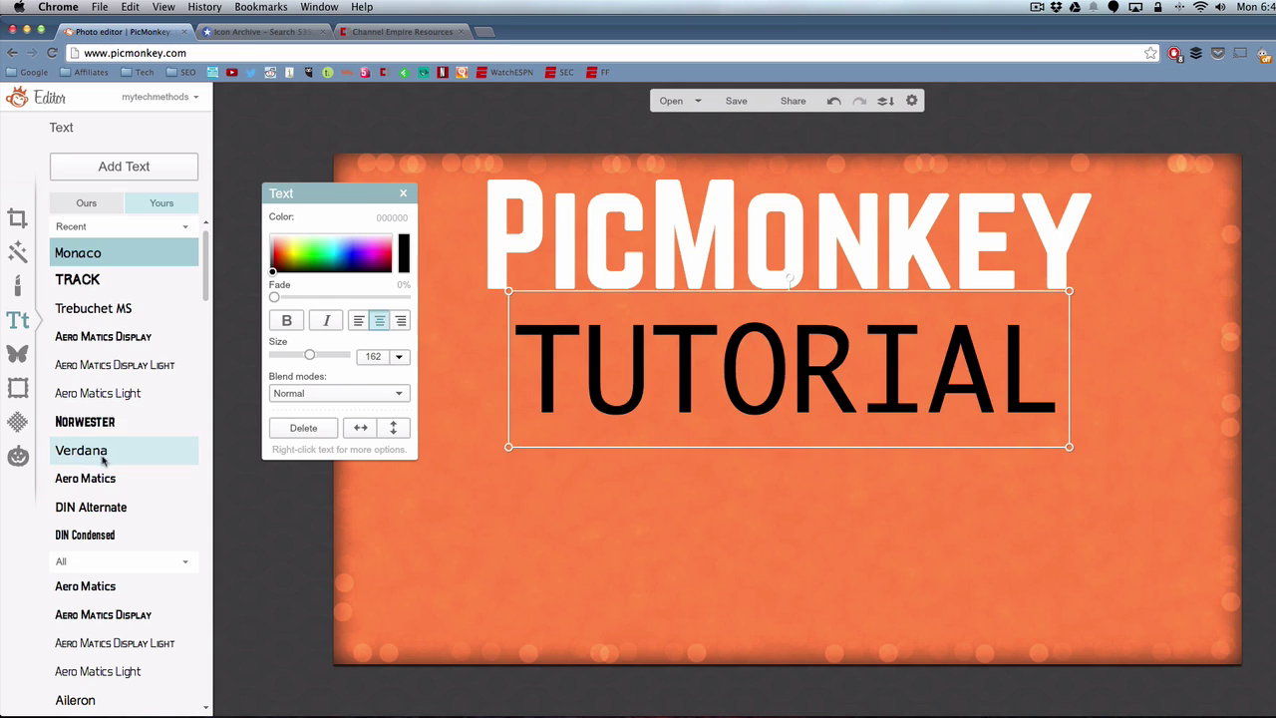
left_click(104, 479)
left_click(104, 506)
left_click(99, 536)
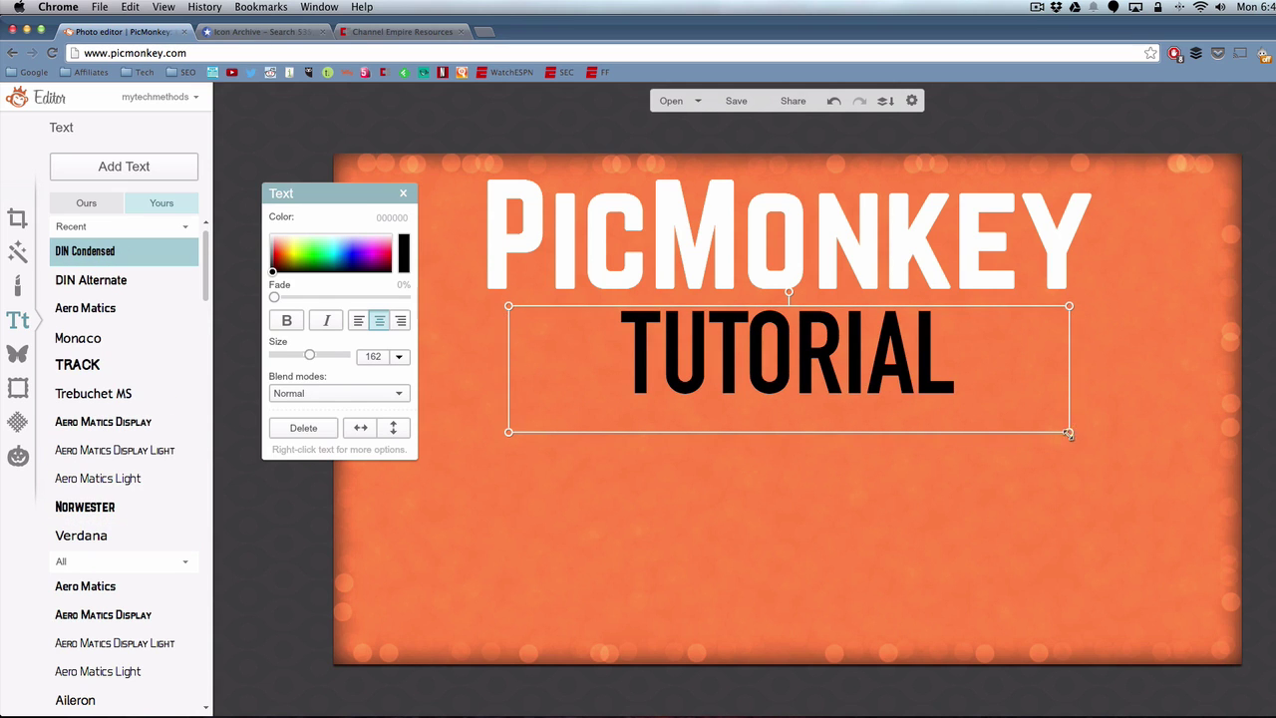
Step: Enlarge TUTORIAL and centre it beneath the PicMonkey heading
left_click_drag(1069, 432, 1267, 499)
left_click_drag(886, 339, 785, 338)
left_click(791, 508)
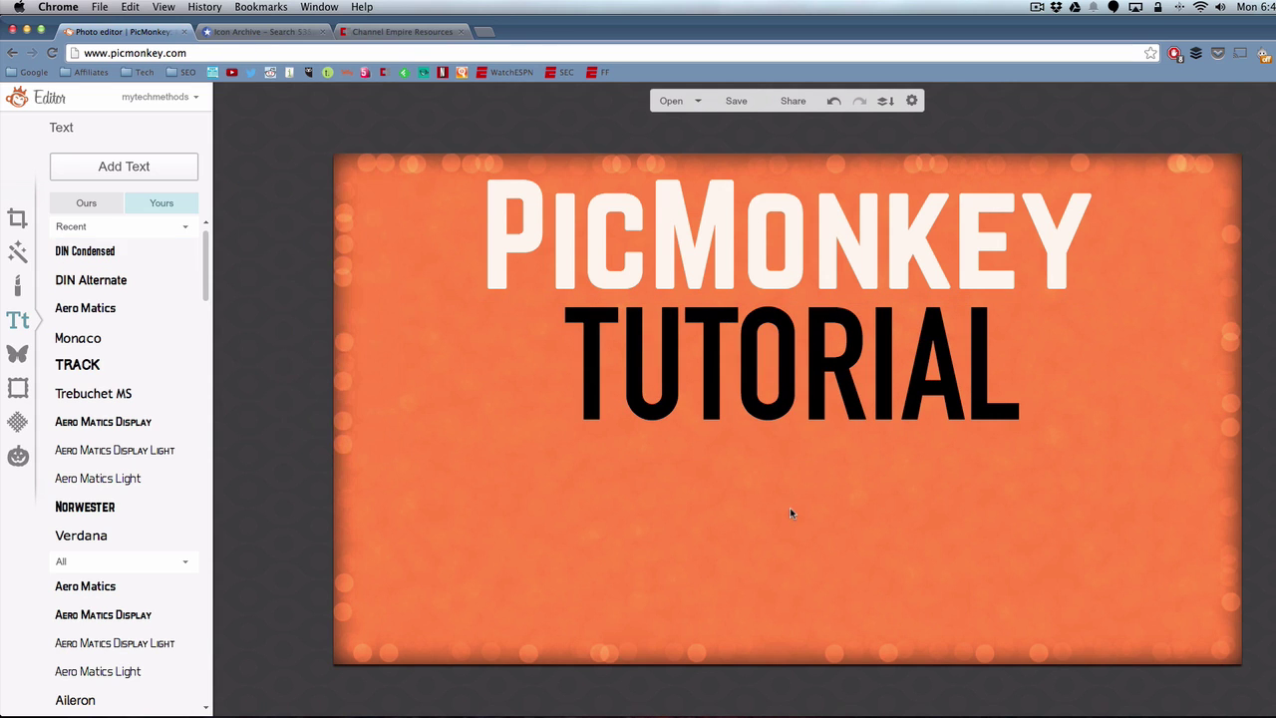
left_click(802, 379)
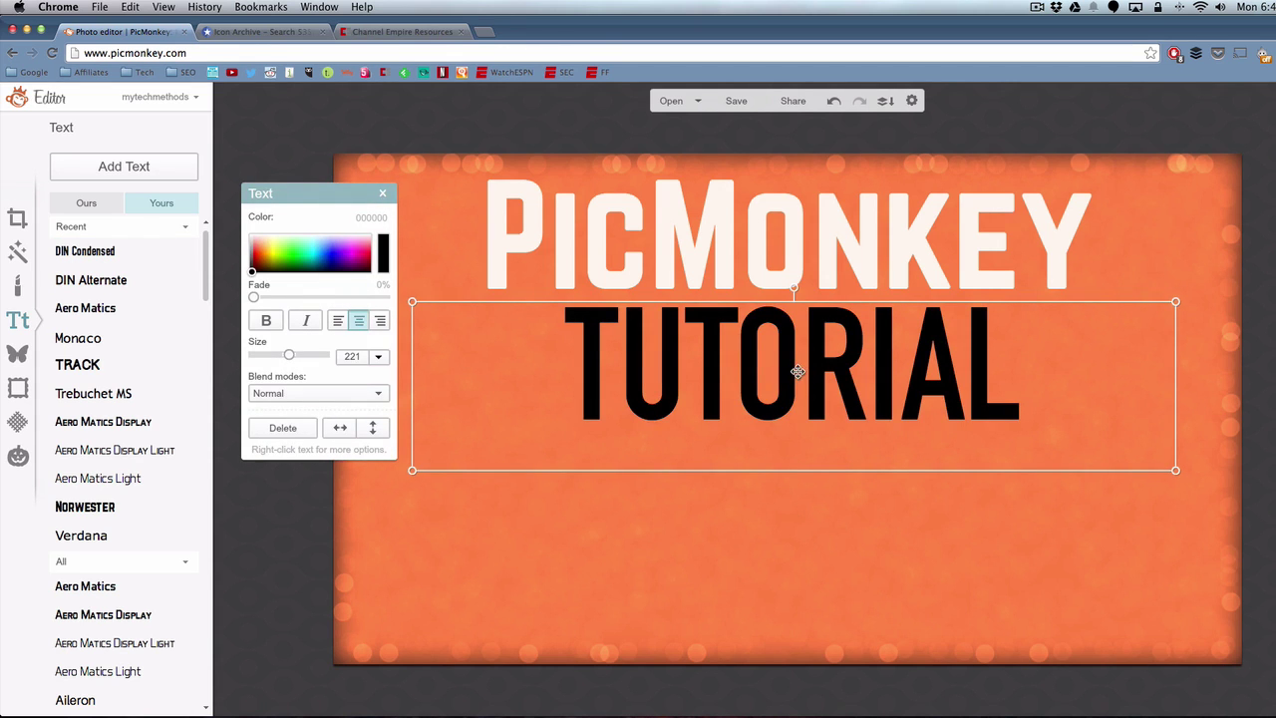
left_click_drag(802, 380, 797, 383)
left_click(525, 421)
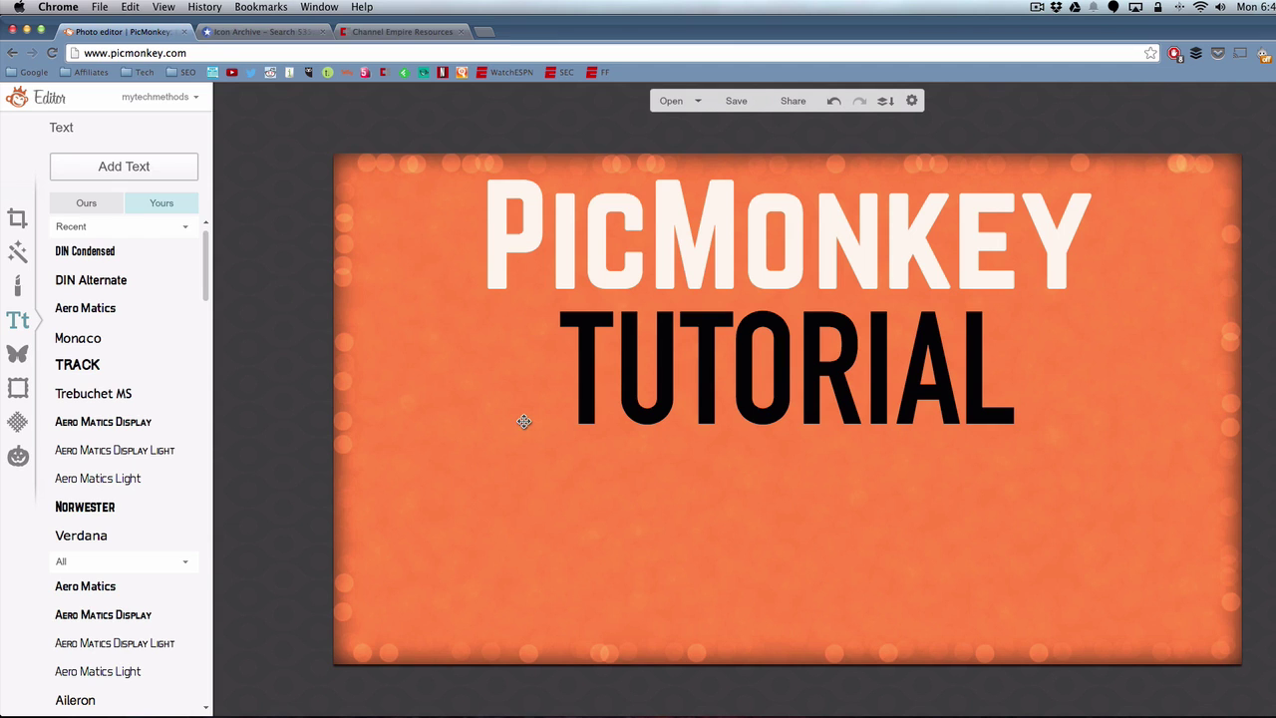
left_click(255, 30)
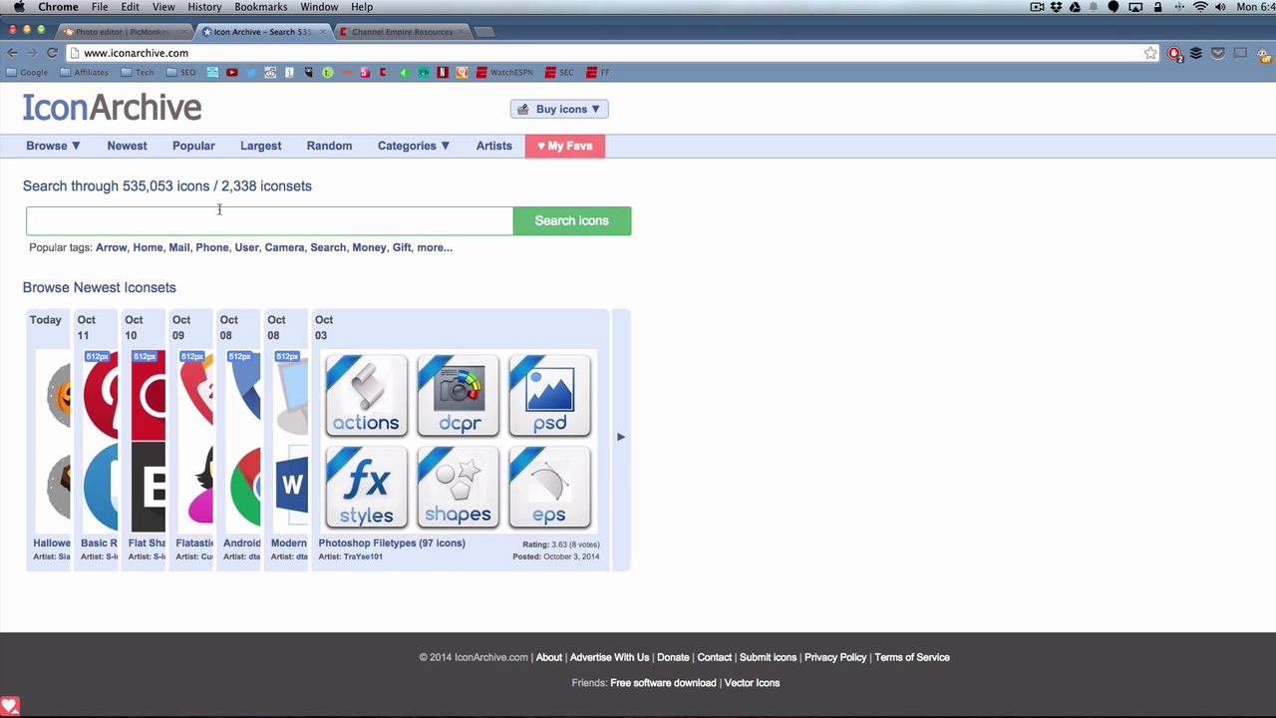
Step: Search IconArchive for 'monkey' and save the 512px Astrology Year Of Monkey PNG to Downloads
type("monkey")
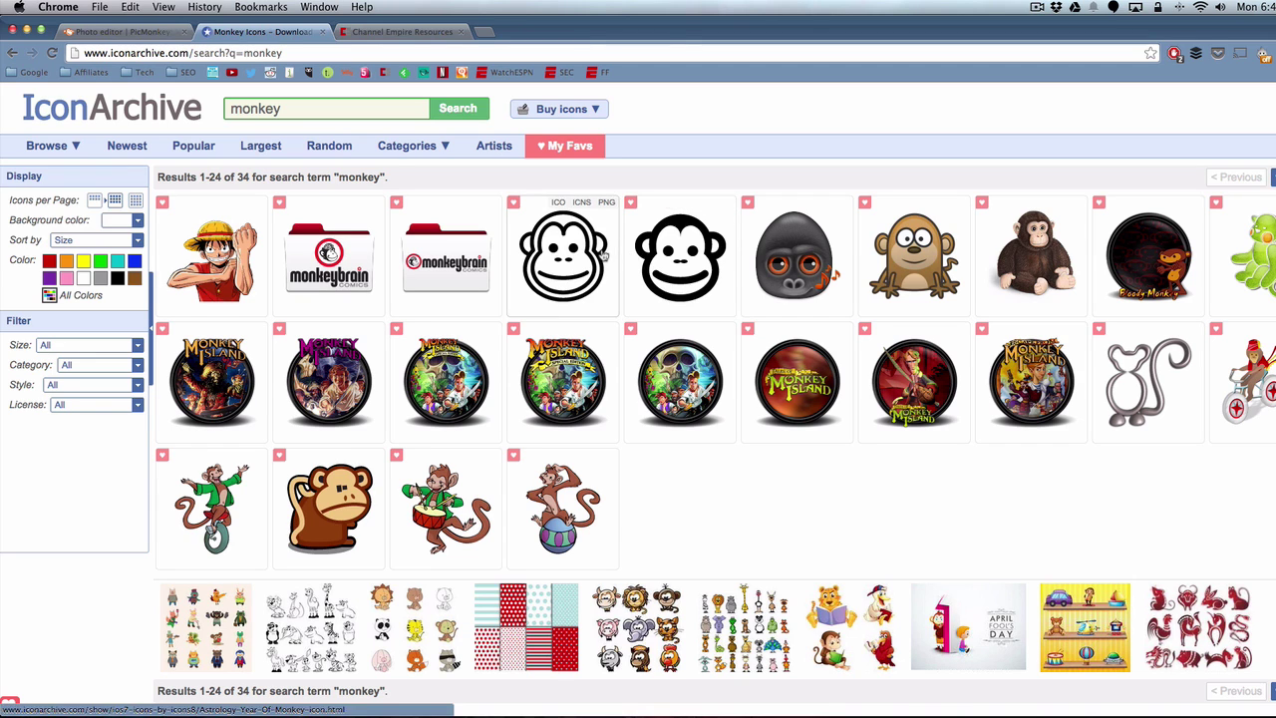
left_click(674, 257)
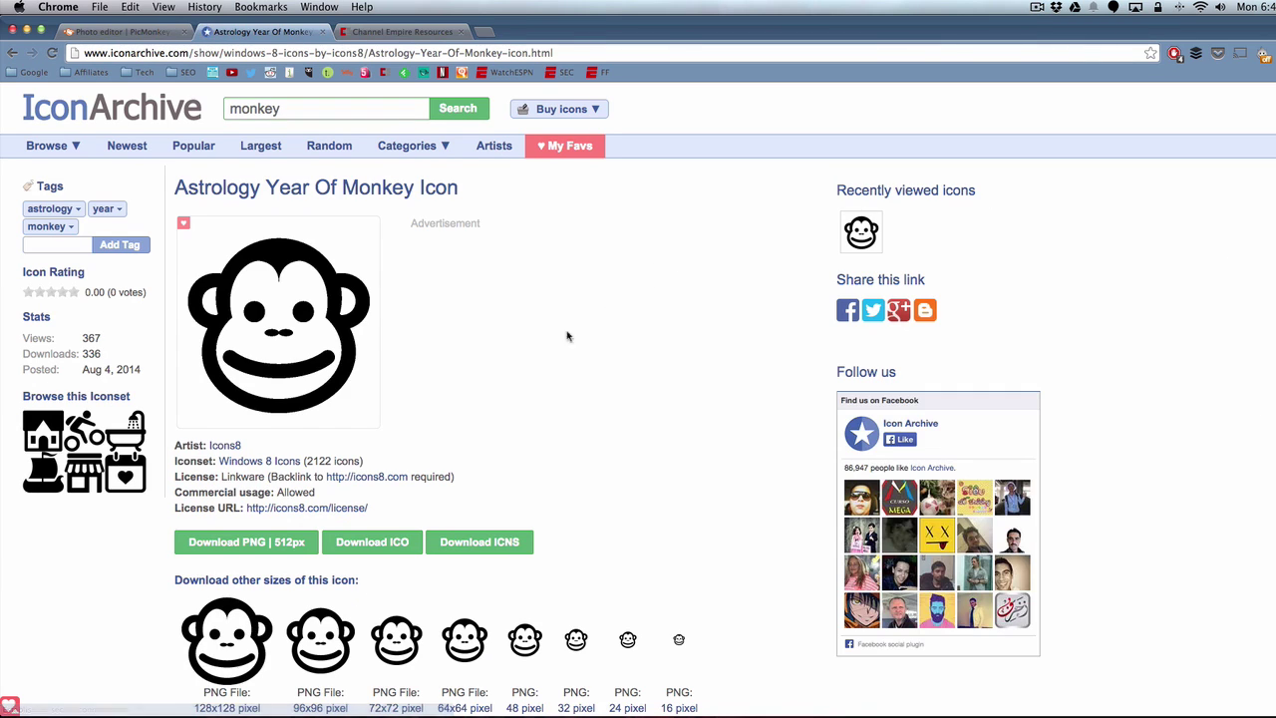
left_click(249, 543)
right_click(213, 192)
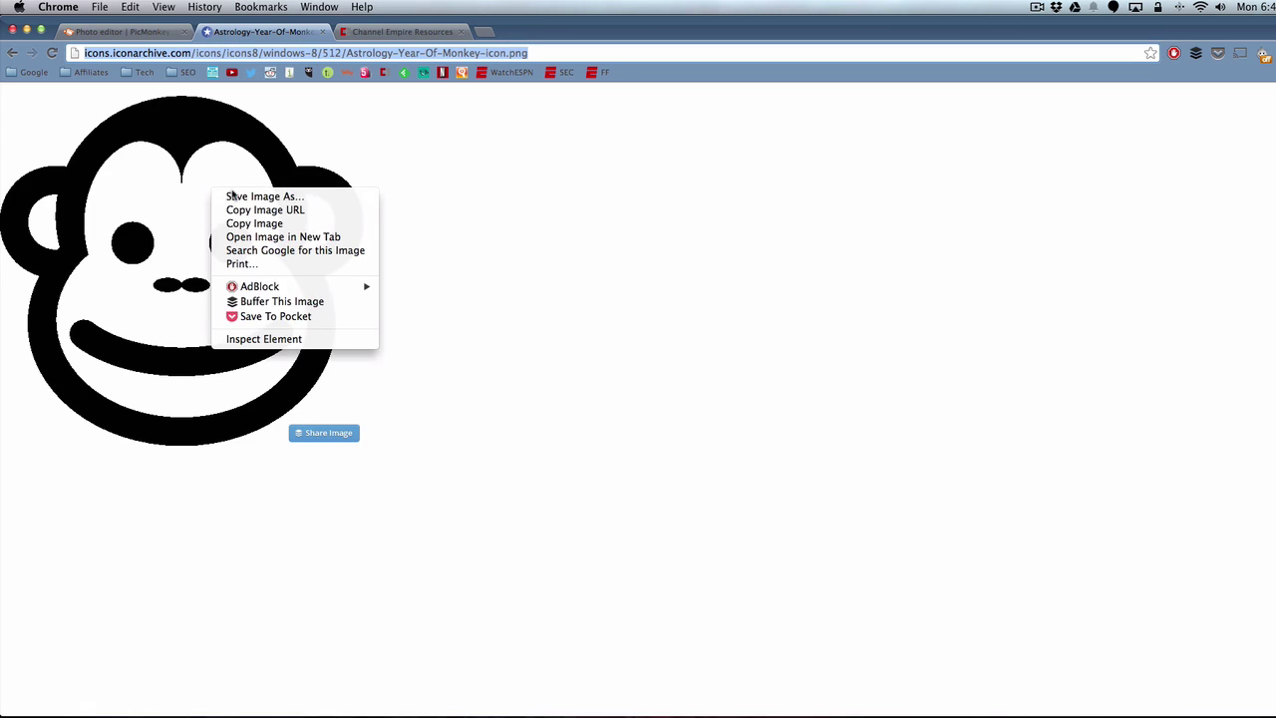
left_click(235, 197)
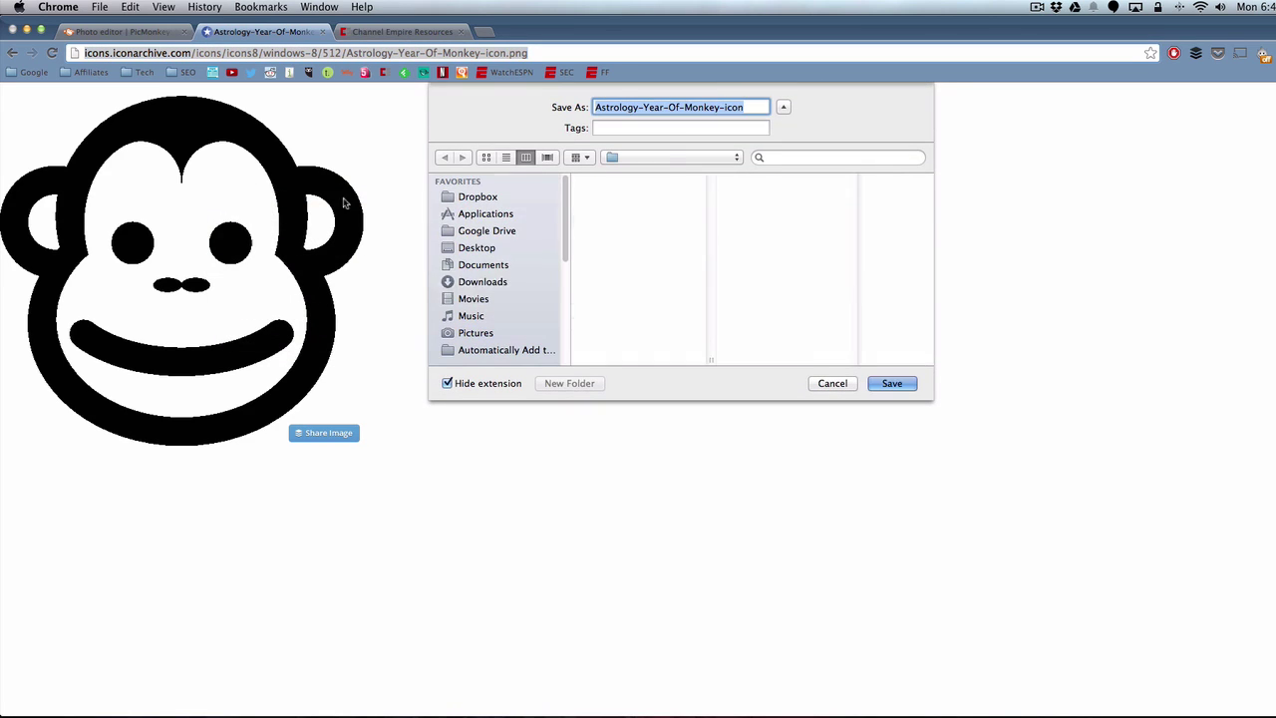
left_click(892, 385)
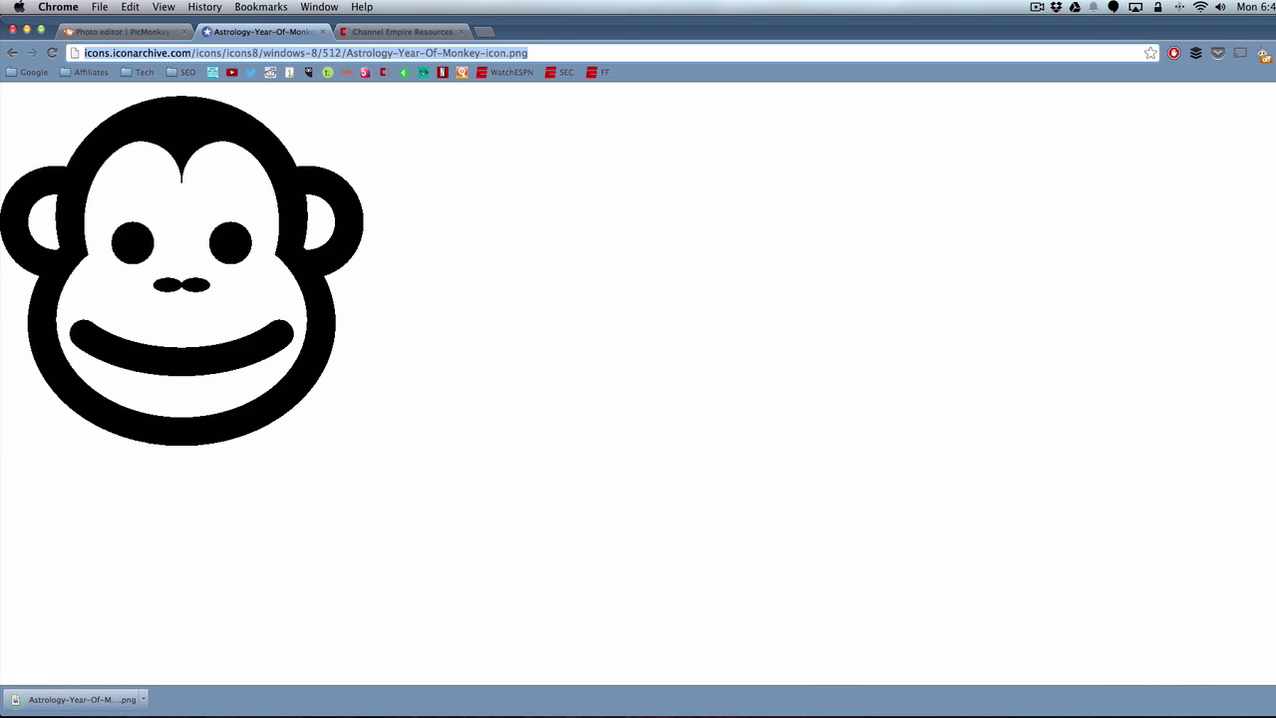
Step: Add the downloaded monkey PNG from Downloads as your own overlay
left_click(89, 33)
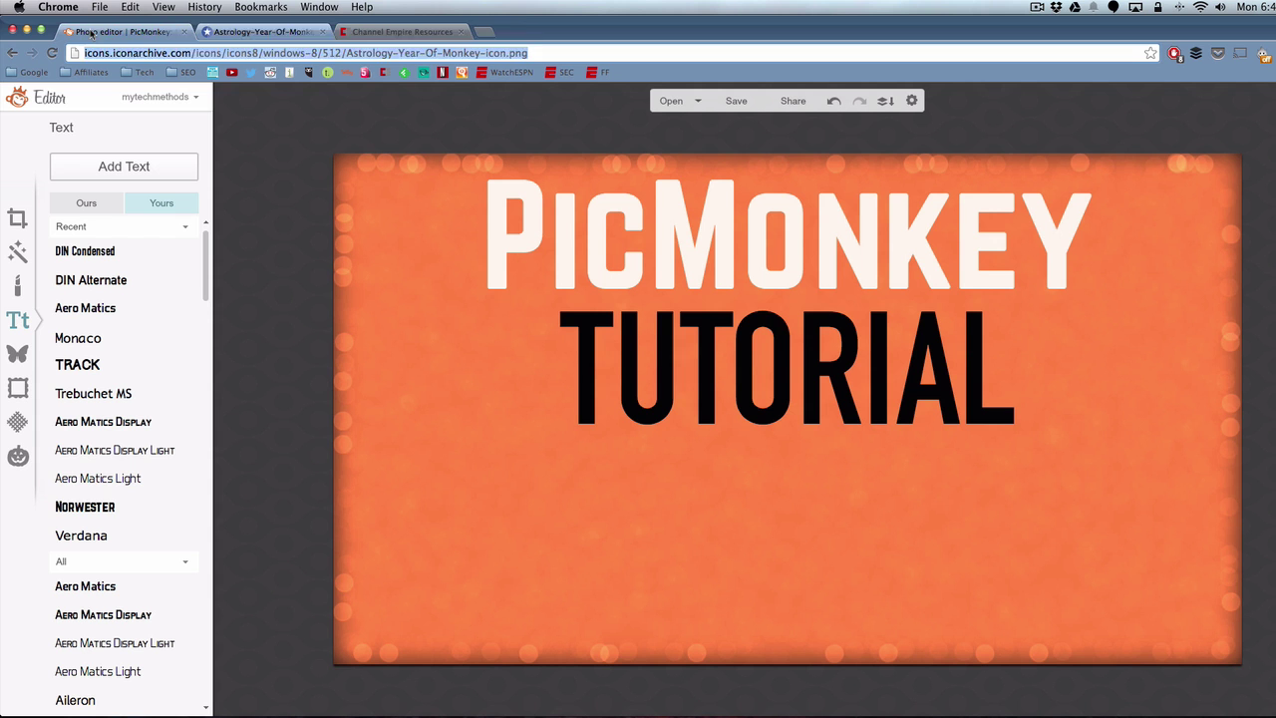
left_click(16, 350)
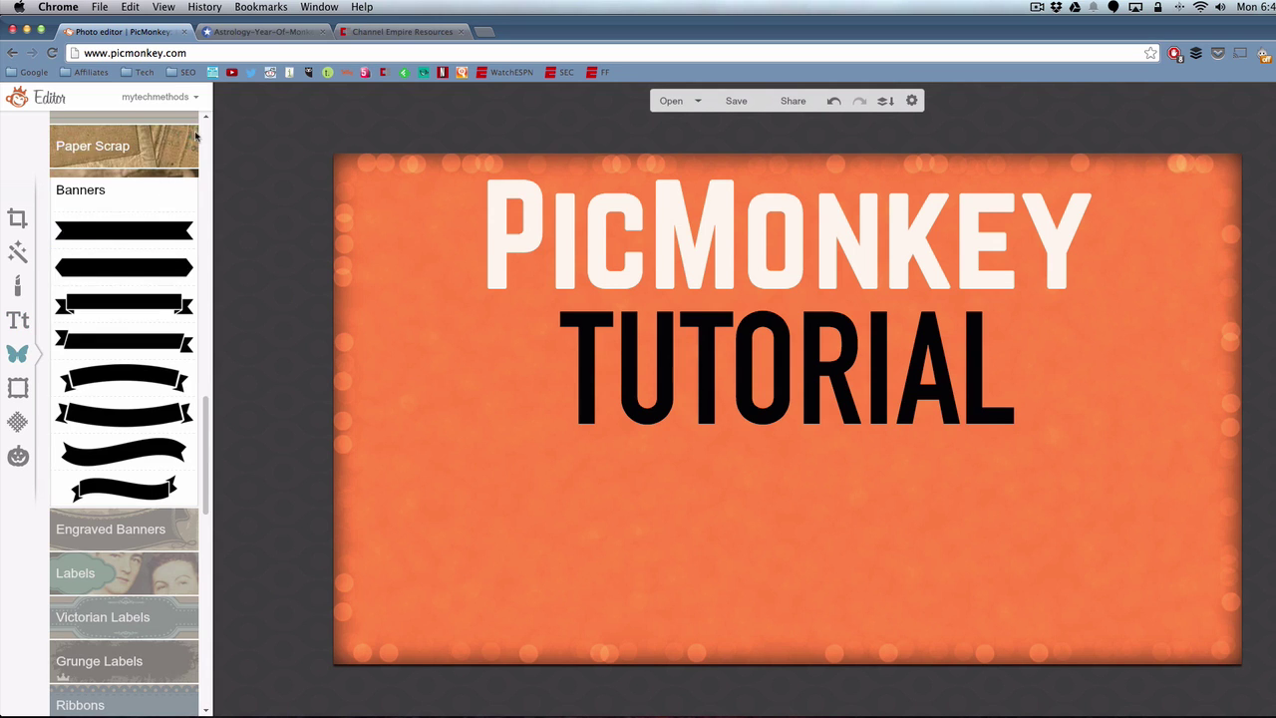
scroll(196, 137, "up", 15)
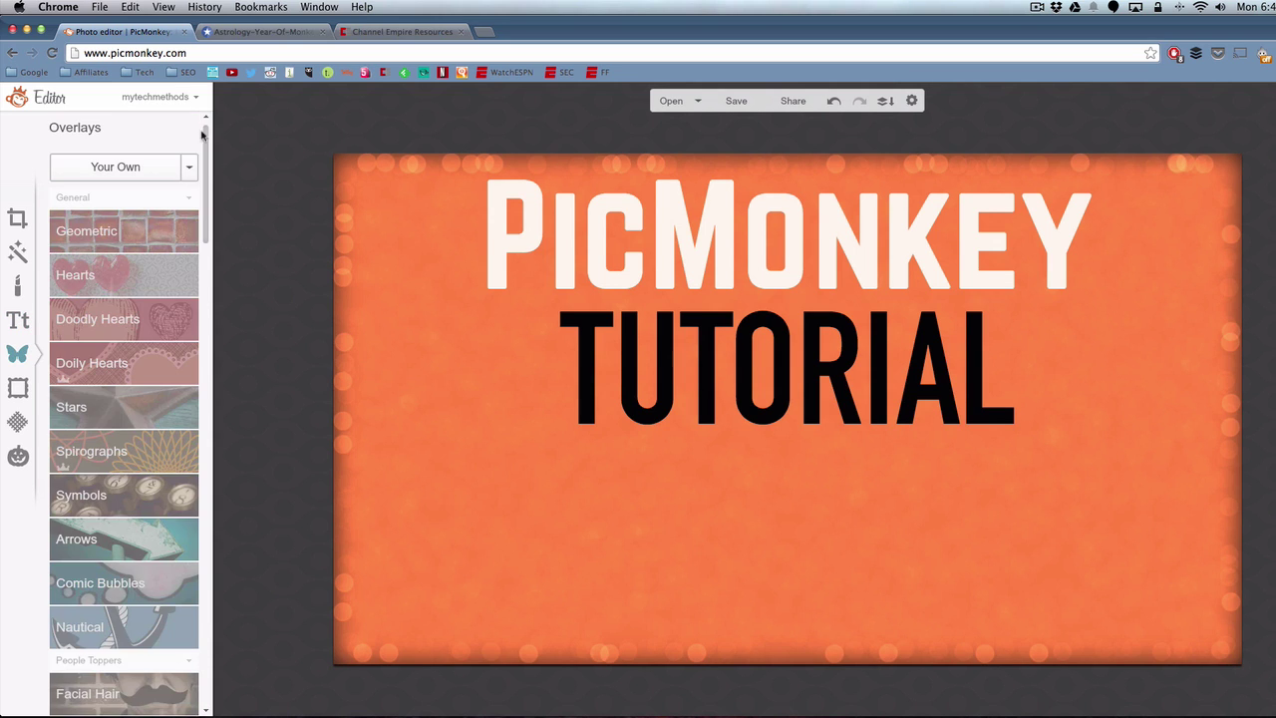
left_click(140, 169)
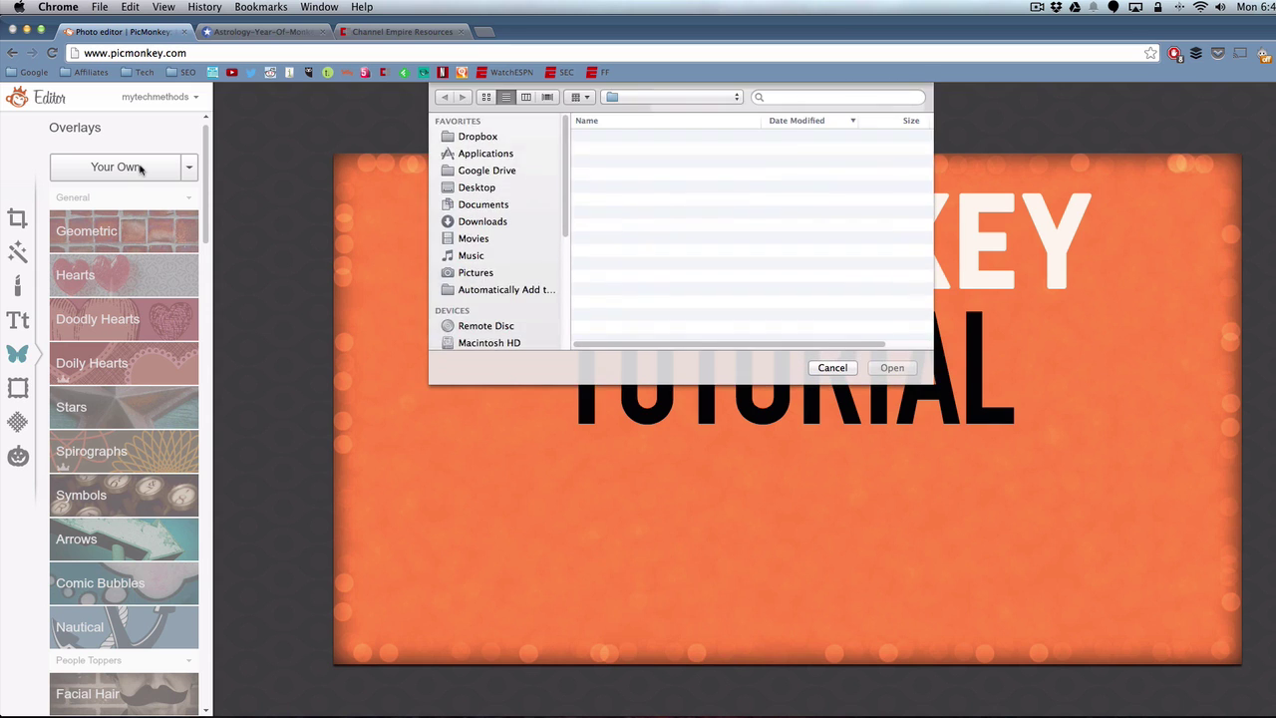
left_click(500, 206)
left_click(499, 221)
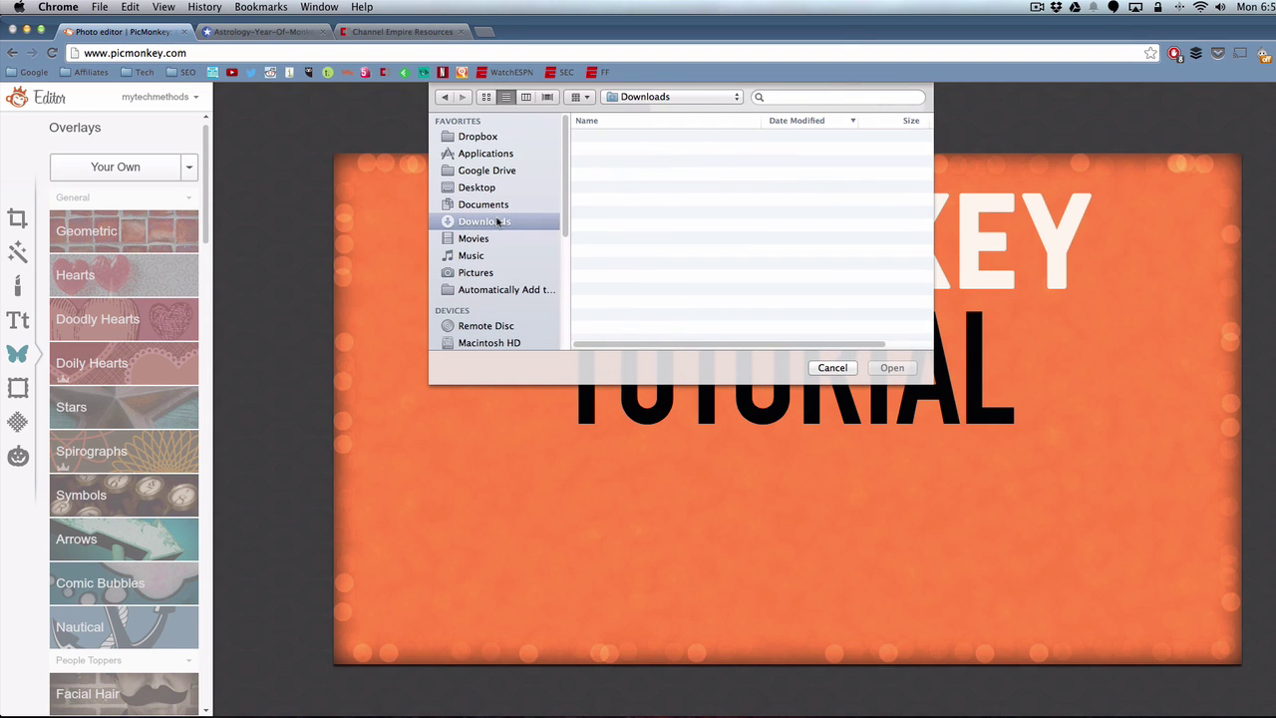
left_click(640, 140)
left_click(893, 369)
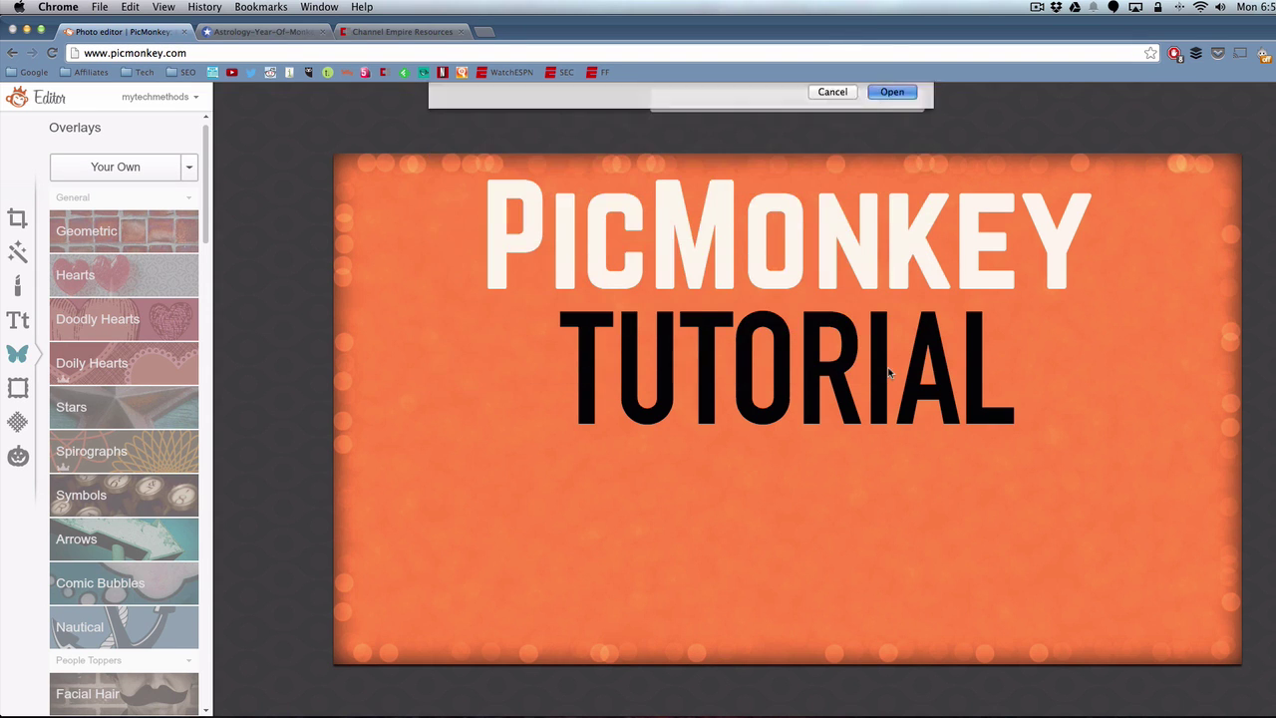
Step: Enlarge the monkey icon below TUTORIAL and recolour it light green
left_click_drag(770, 386, 662, 415)
mouse_move(738, 490)
left_mouse_down()
mouse_move(476, 477)
mouse_move(852, 484)
mouse_move(848, 498)
mouse_move(749, 513)
left_mouse_up()
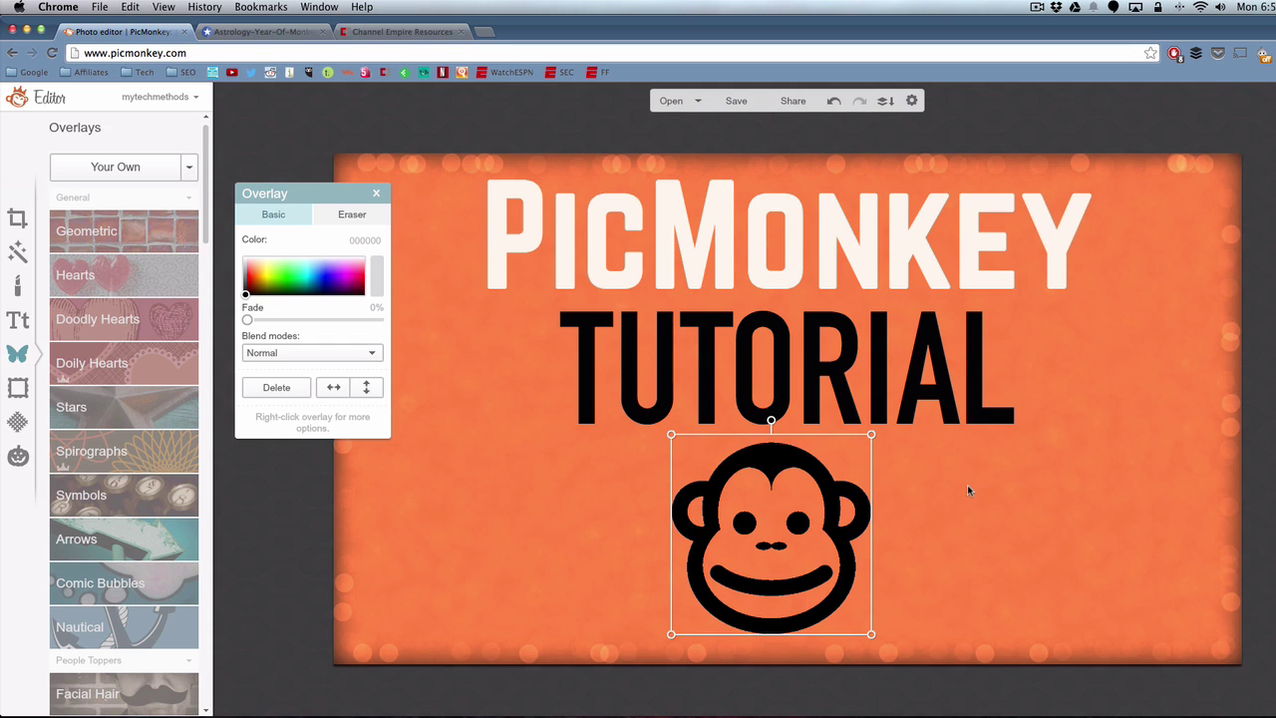
left_click_drag(283, 283, 243, 307)
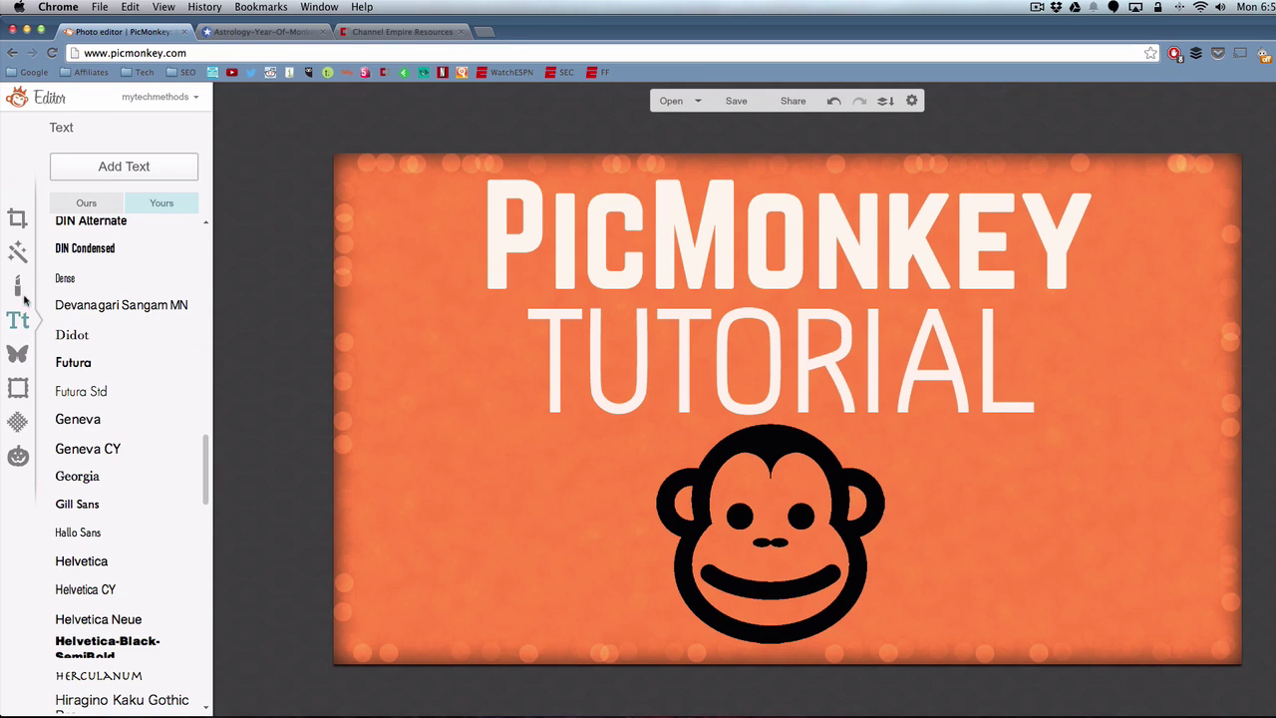
Step: Browse the overlay library, expanding the Critters, Cutimals, Buggles and Chick 'n Eggs sets
left_click(17, 354)
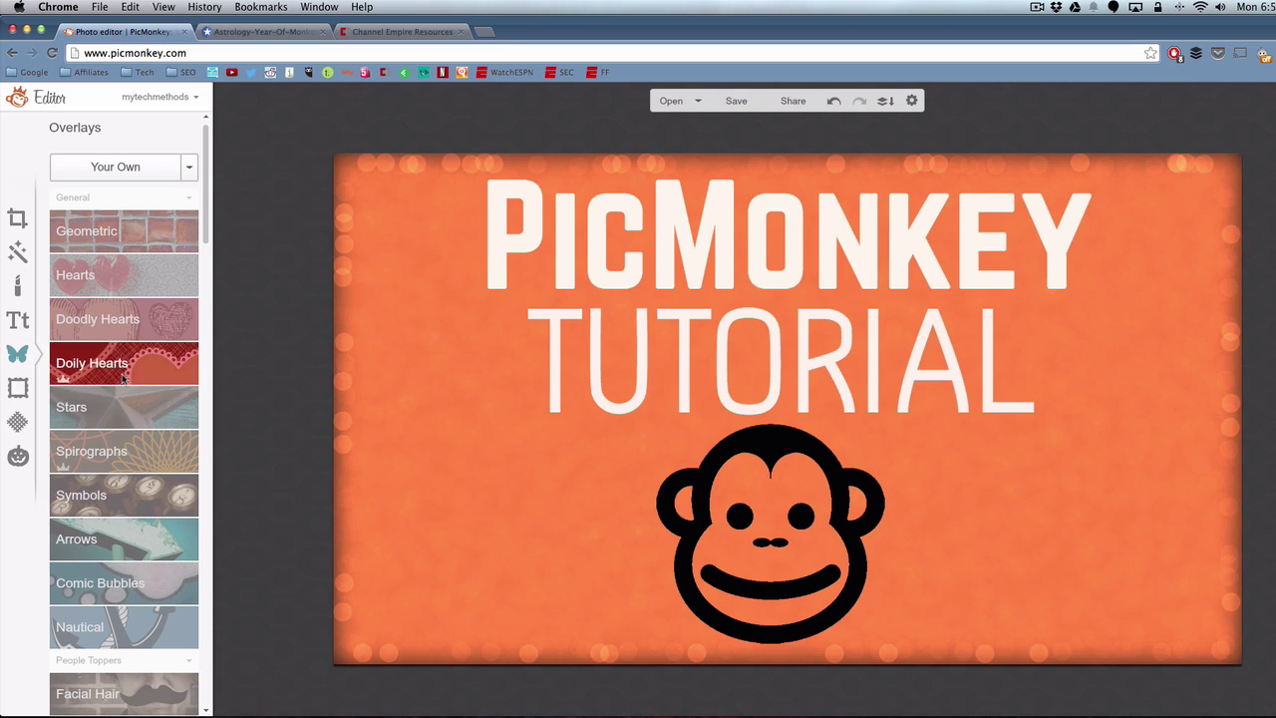
scroll(123, 381, "down", 5)
scroll(124, 382, "down", 2)
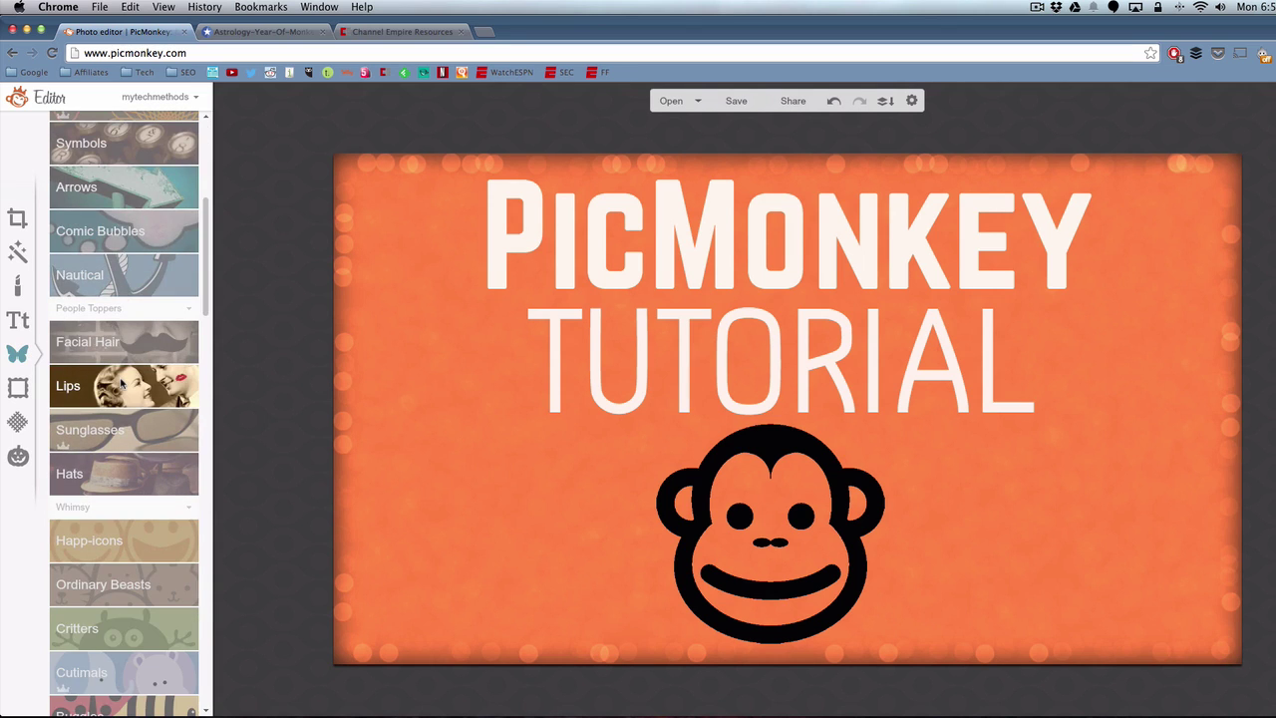
scroll(121, 384, "down", 4)
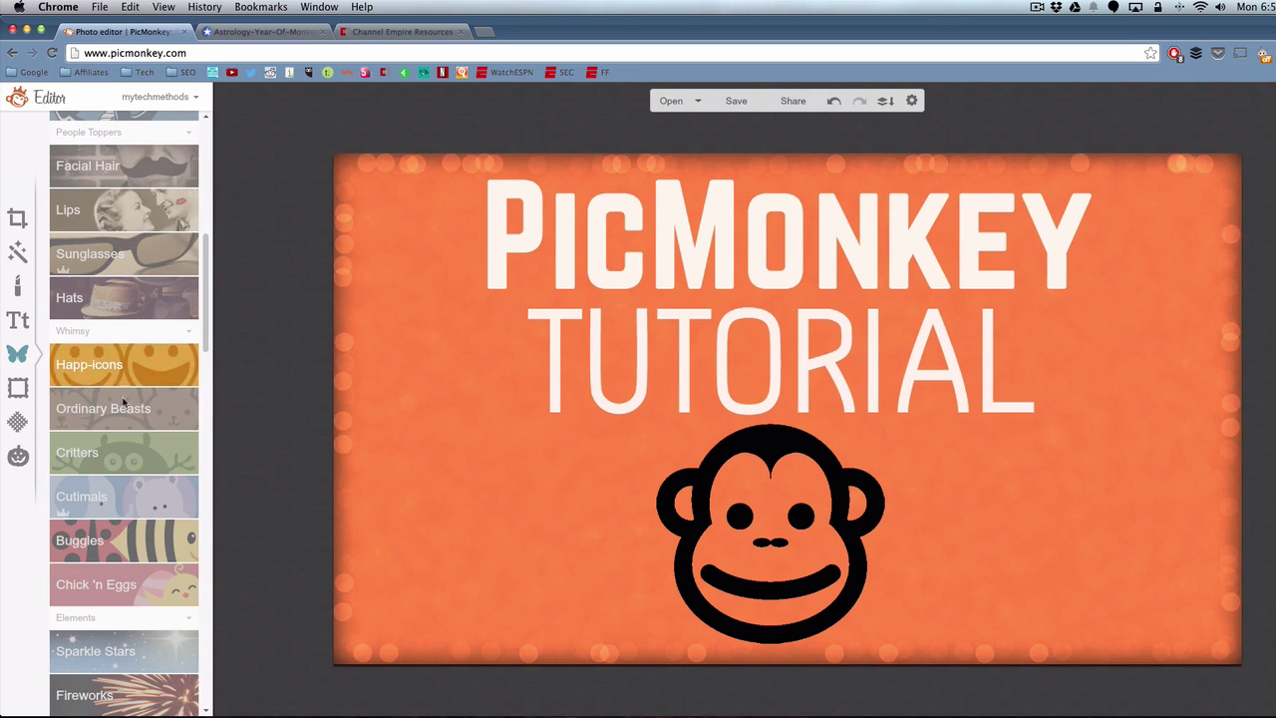
left_click(133, 461)
scroll(133, 449, "down", 4)
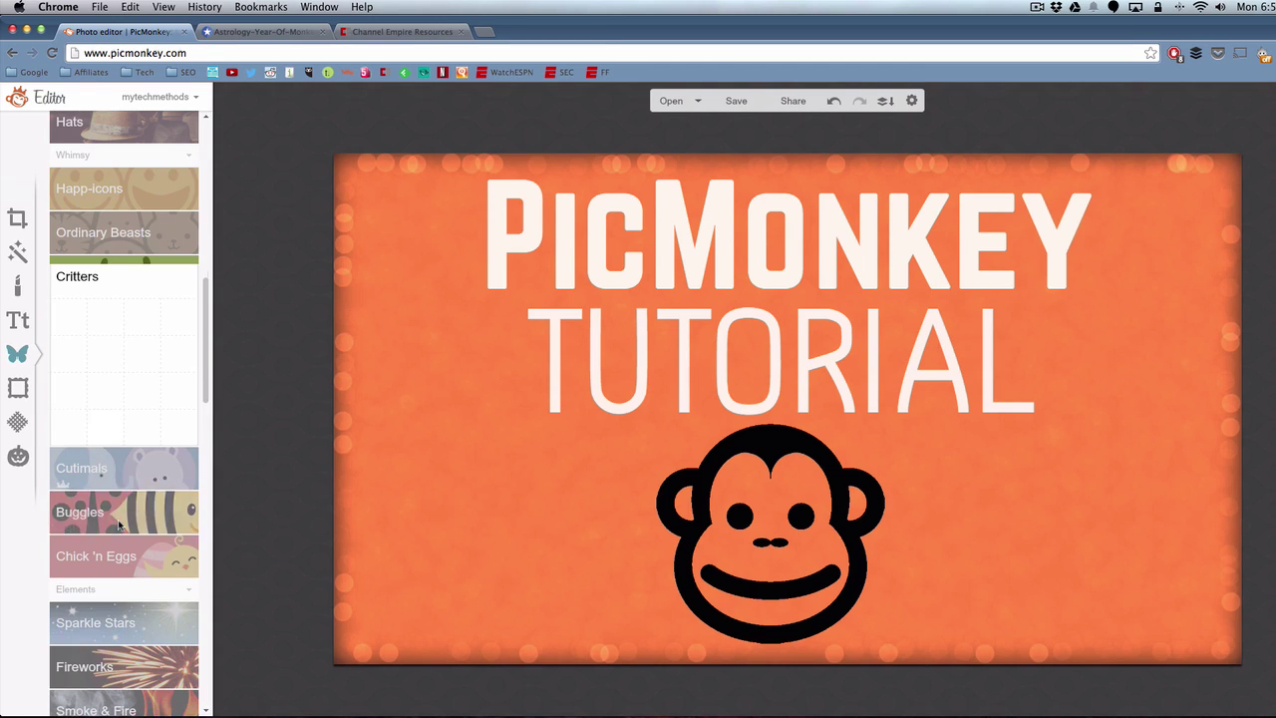
left_click(133, 464)
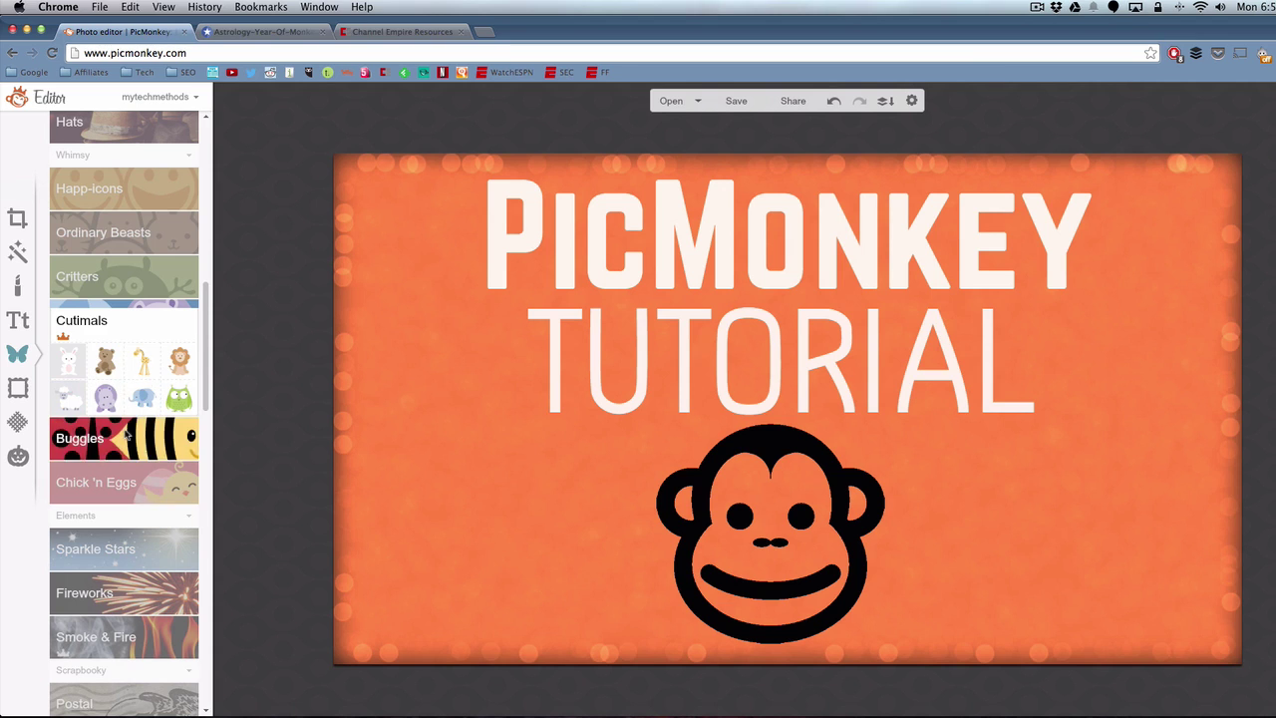
left_click(118, 439)
left_click(149, 483)
scroll(145, 486, "down", 4)
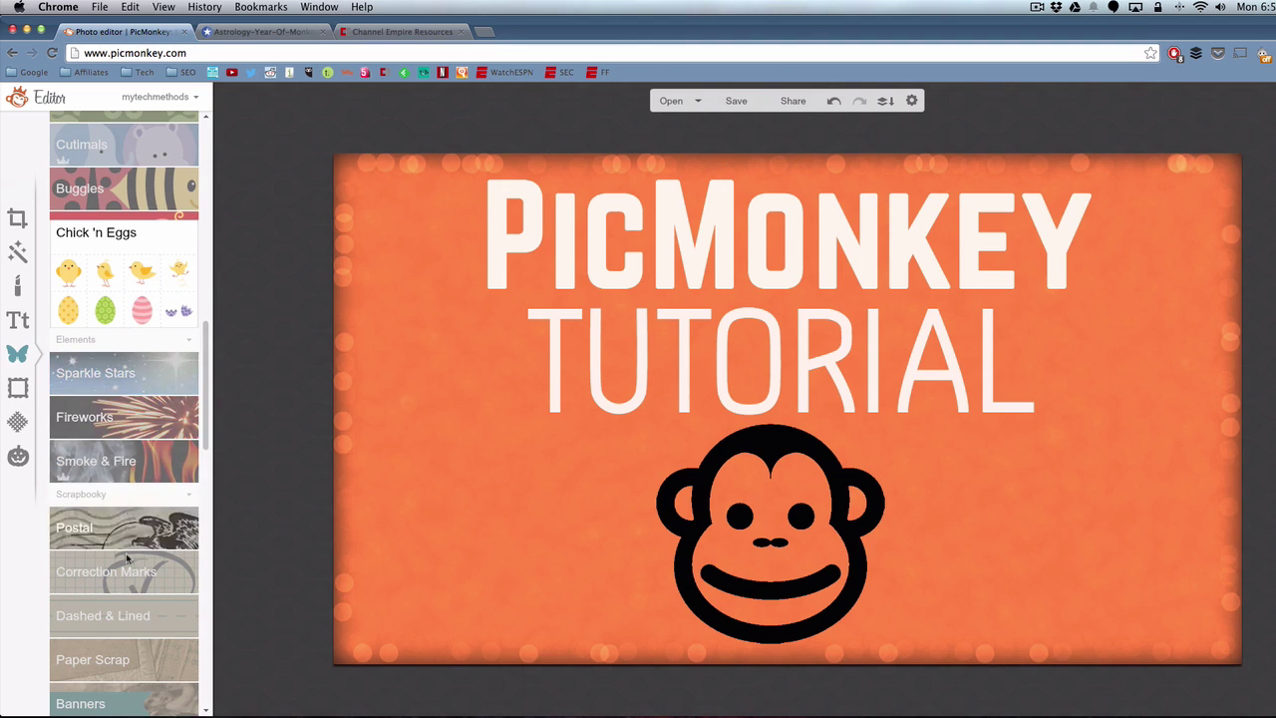
scroll(130, 418, "down", 6)
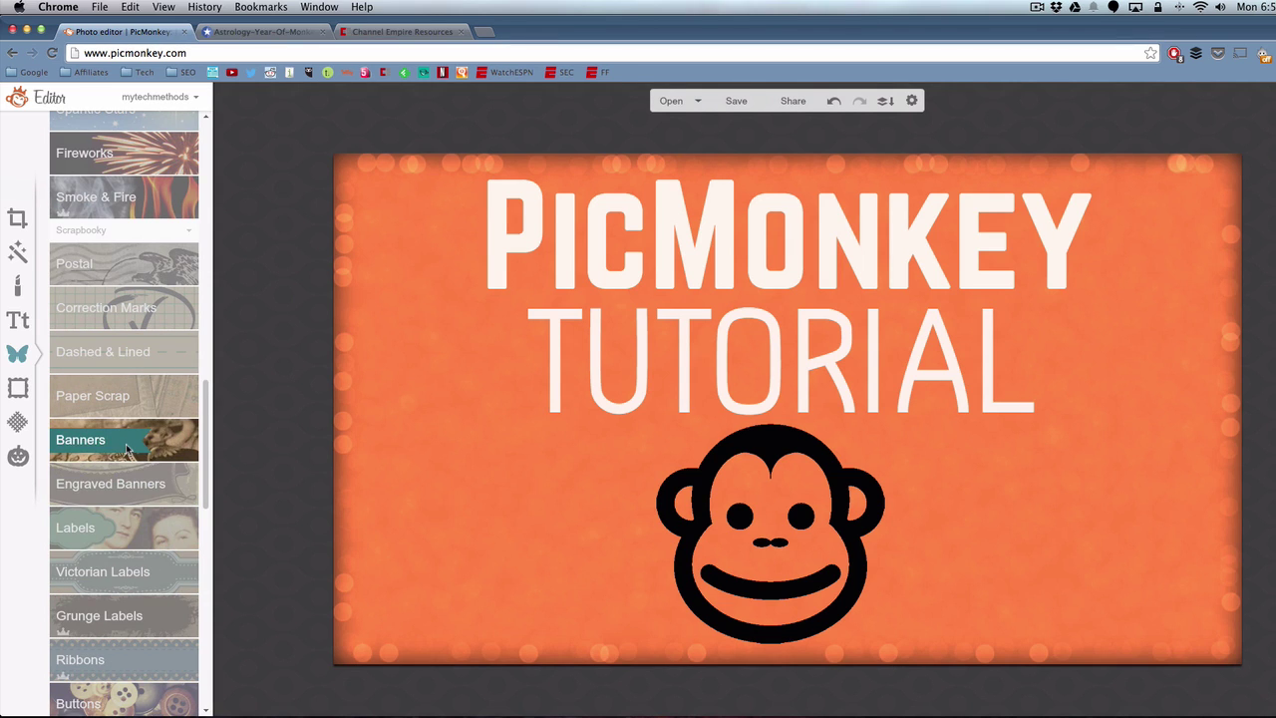
Step: Add the dotted square from Labels > Basic and size it to frame the monkey icon
left_click(120, 528)
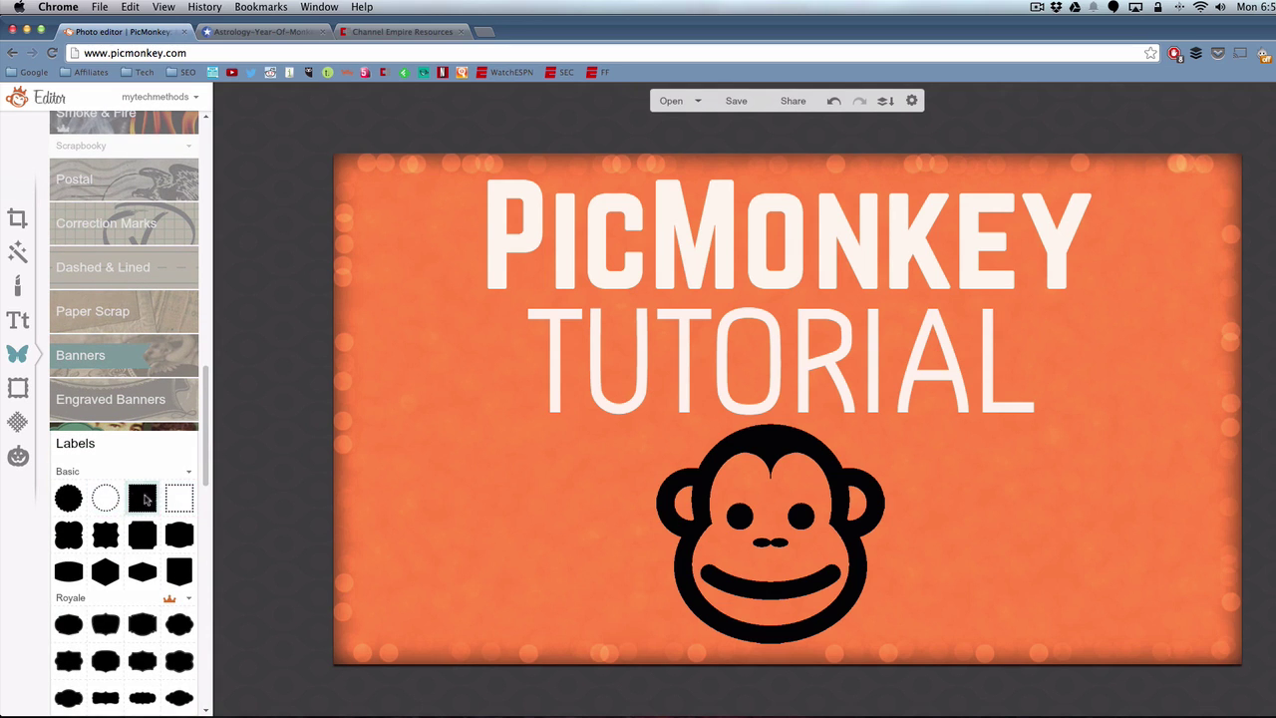
left_click(180, 500)
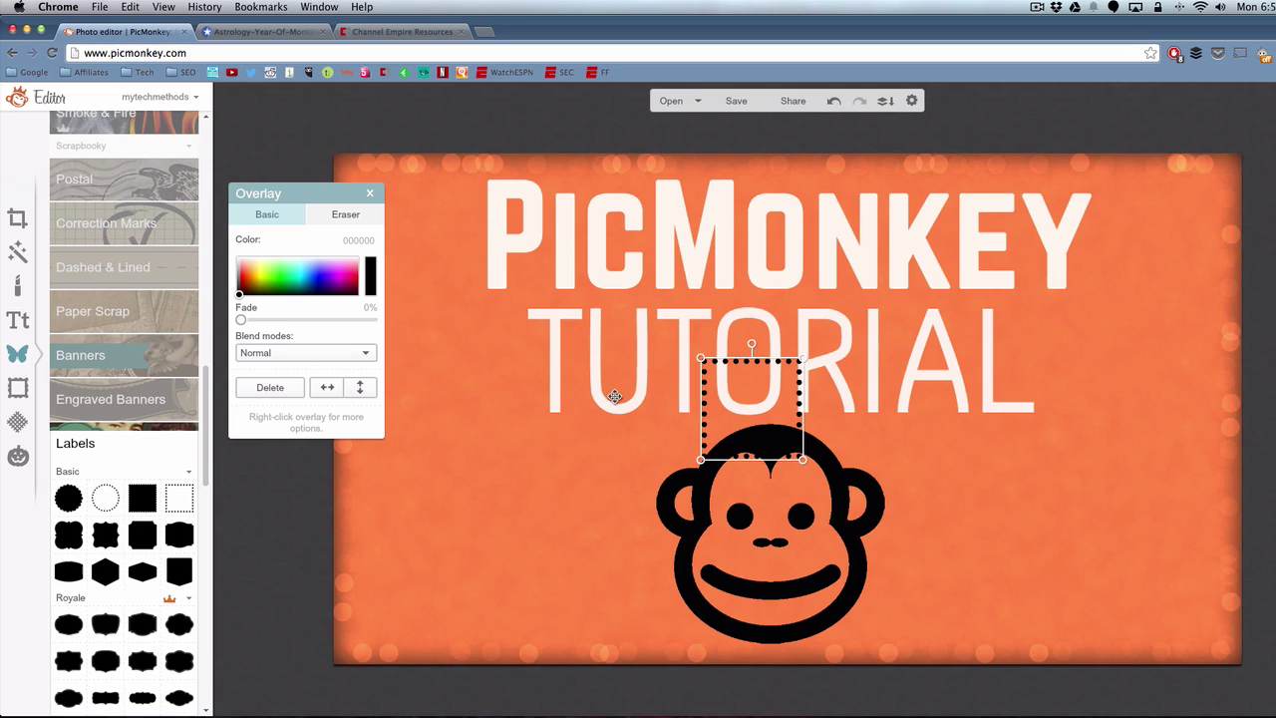
left_click_drag(701, 459, 559, 584)
left_click_drag(621, 521, 703, 584)
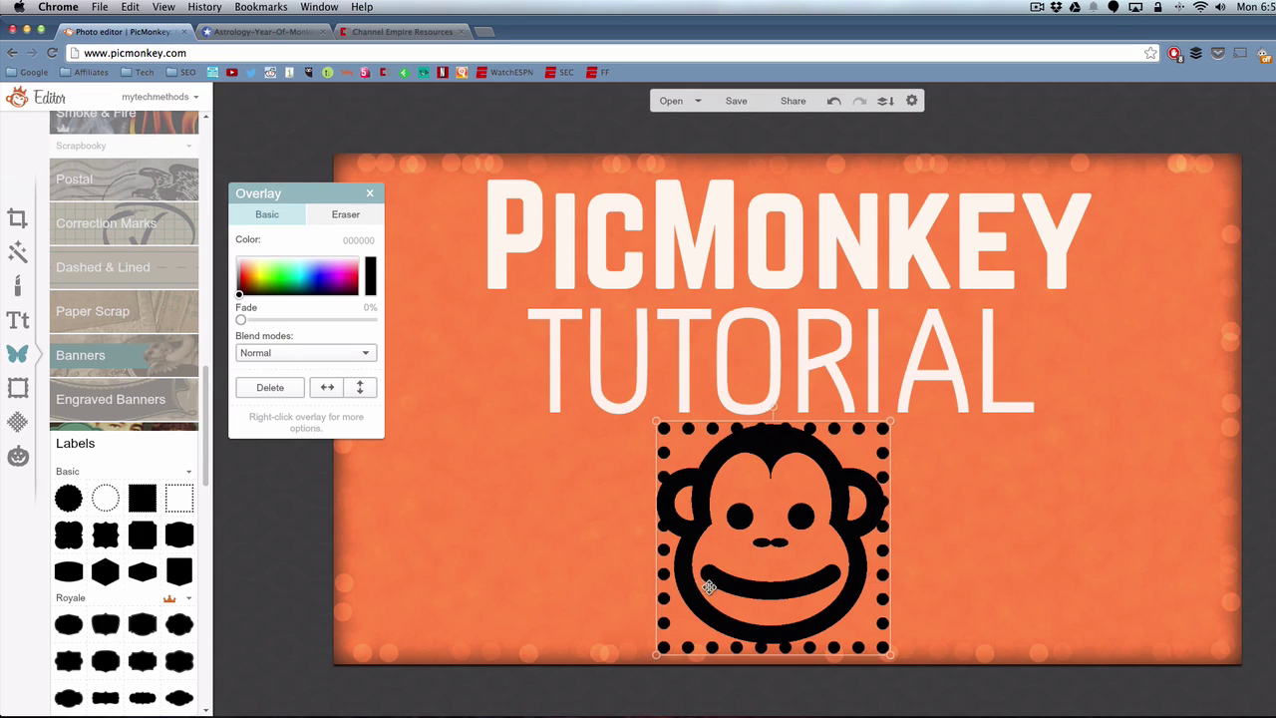
left_click_drag(657, 415, 591, 393)
left_click_drag(669, 448, 678, 452)
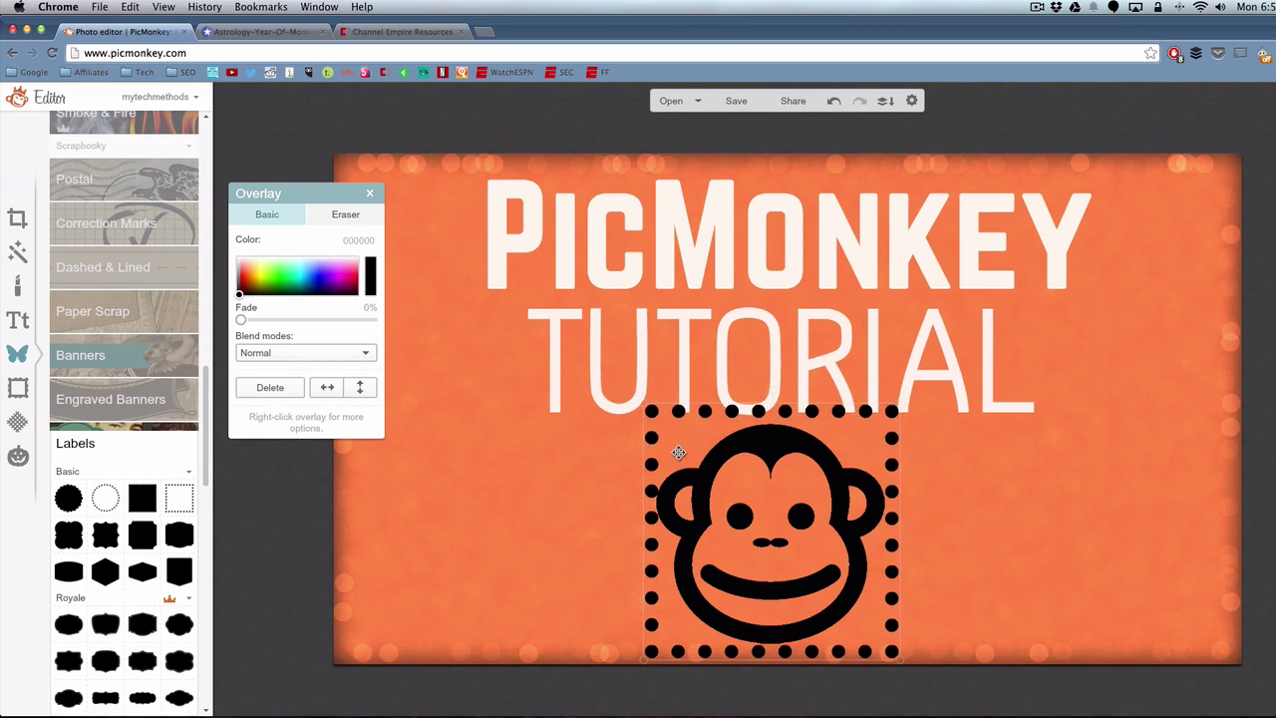
left_click(556, 445)
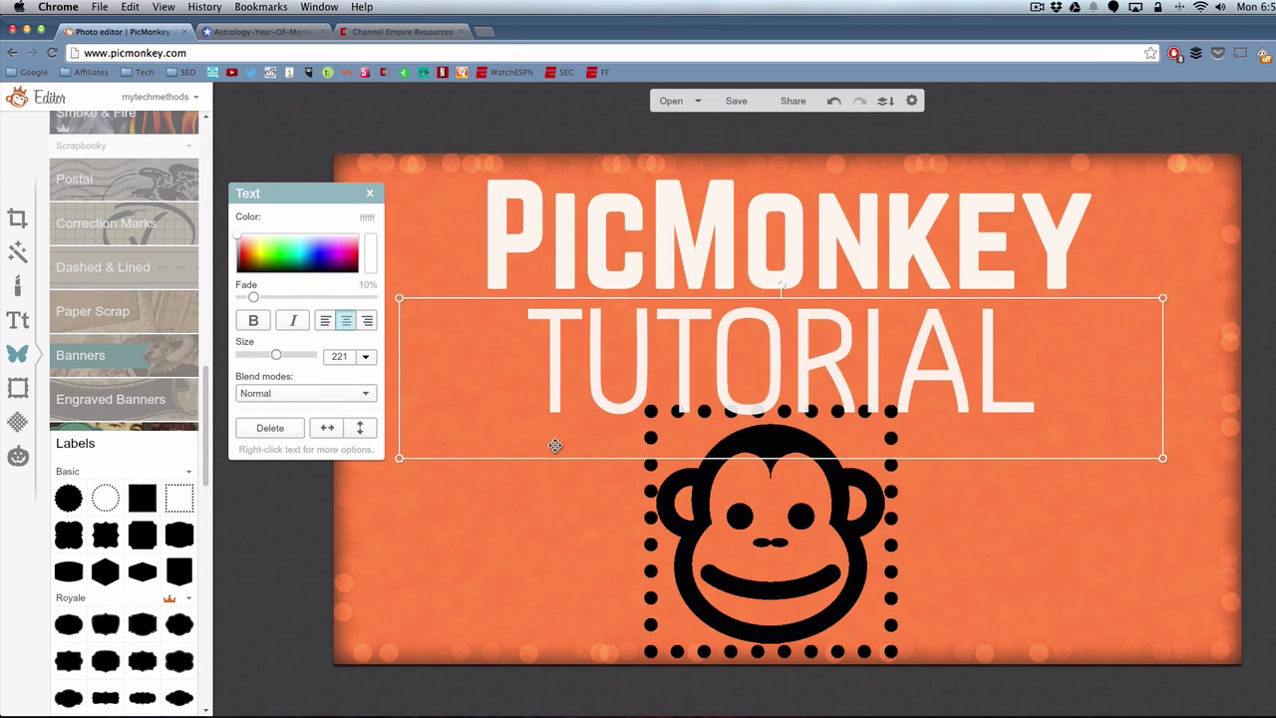
left_click(1112, 528)
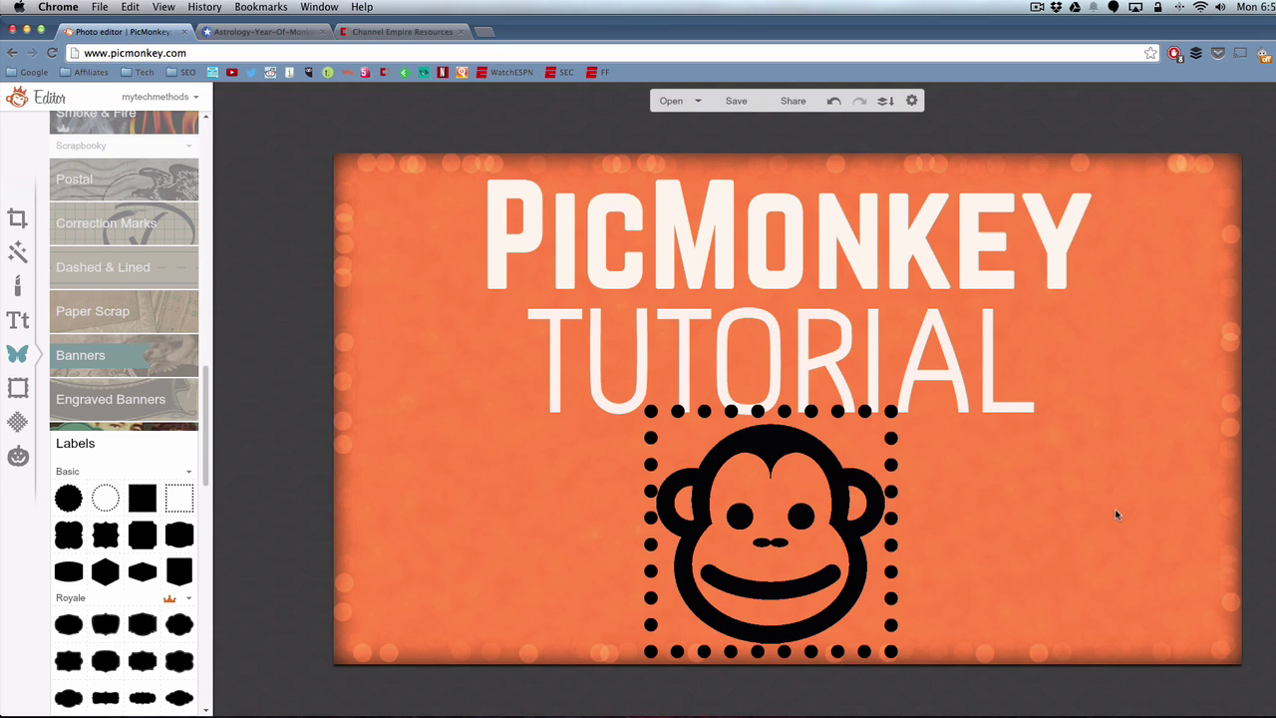
Step: Select the dotted frame overlay and erase dots along its left and top edges
left_click(892, 464)
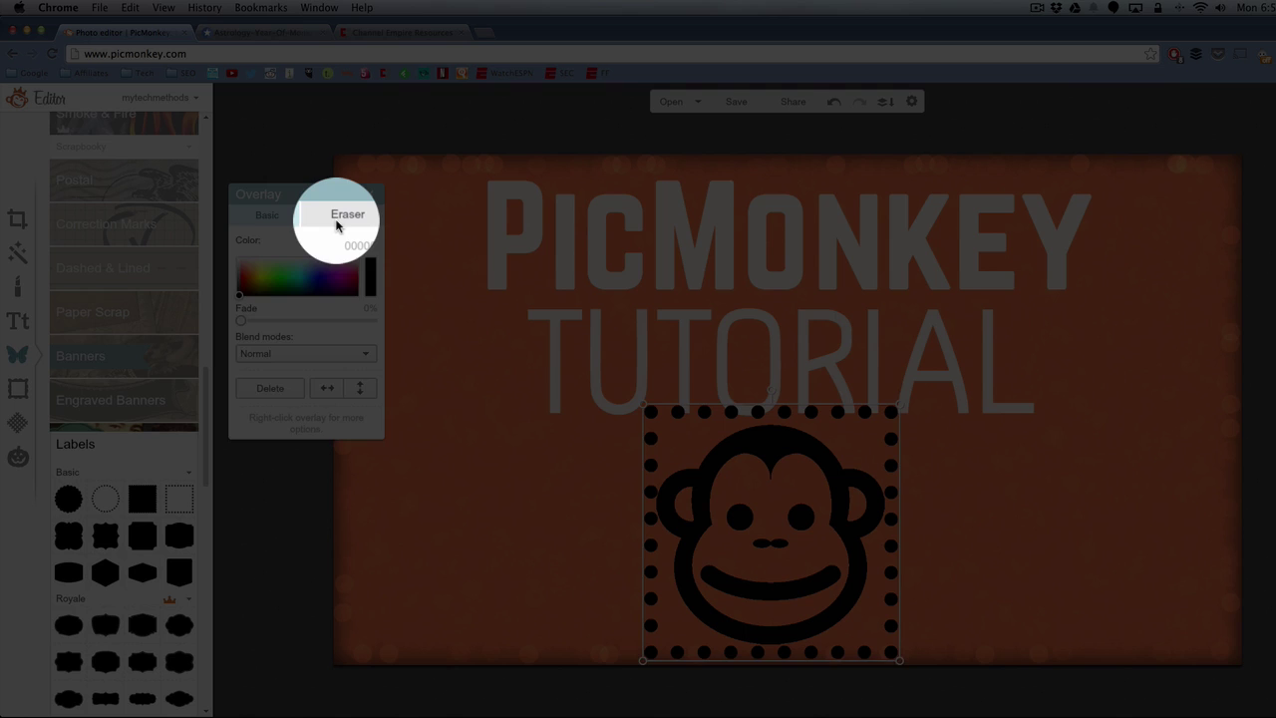
left_click(337, 224)
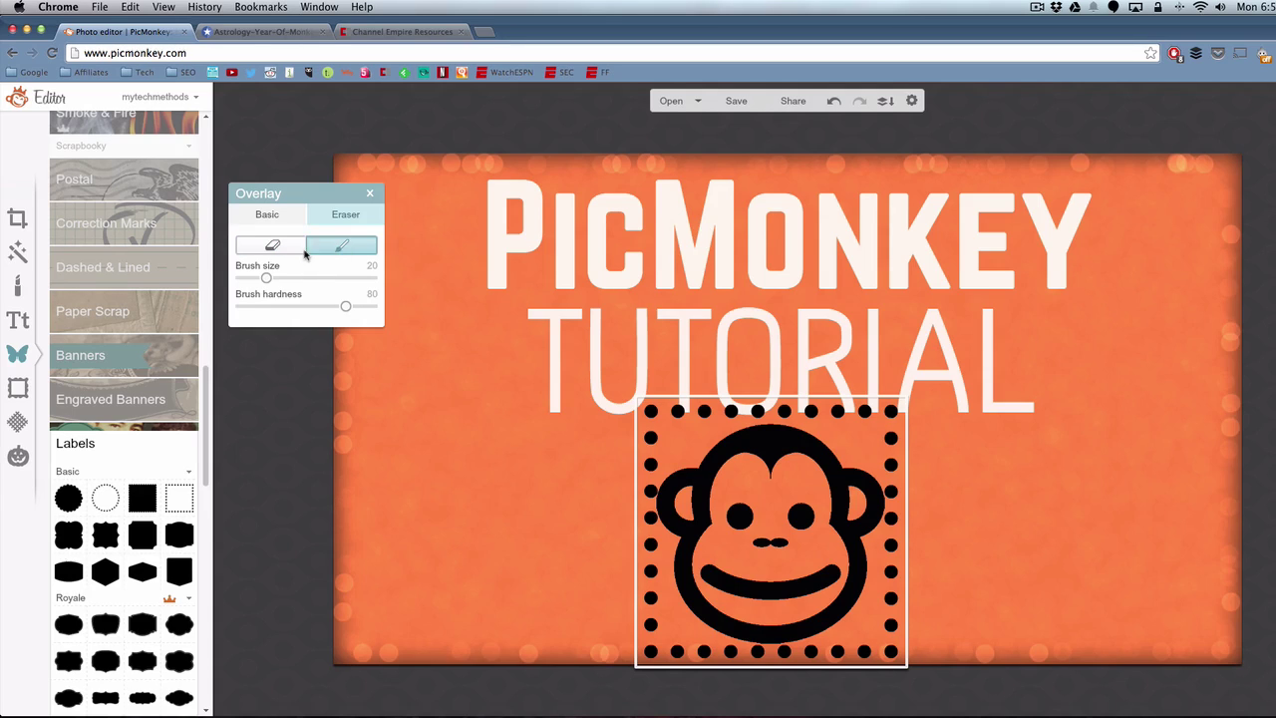
left_click_drag(649, 418, 653, 462)
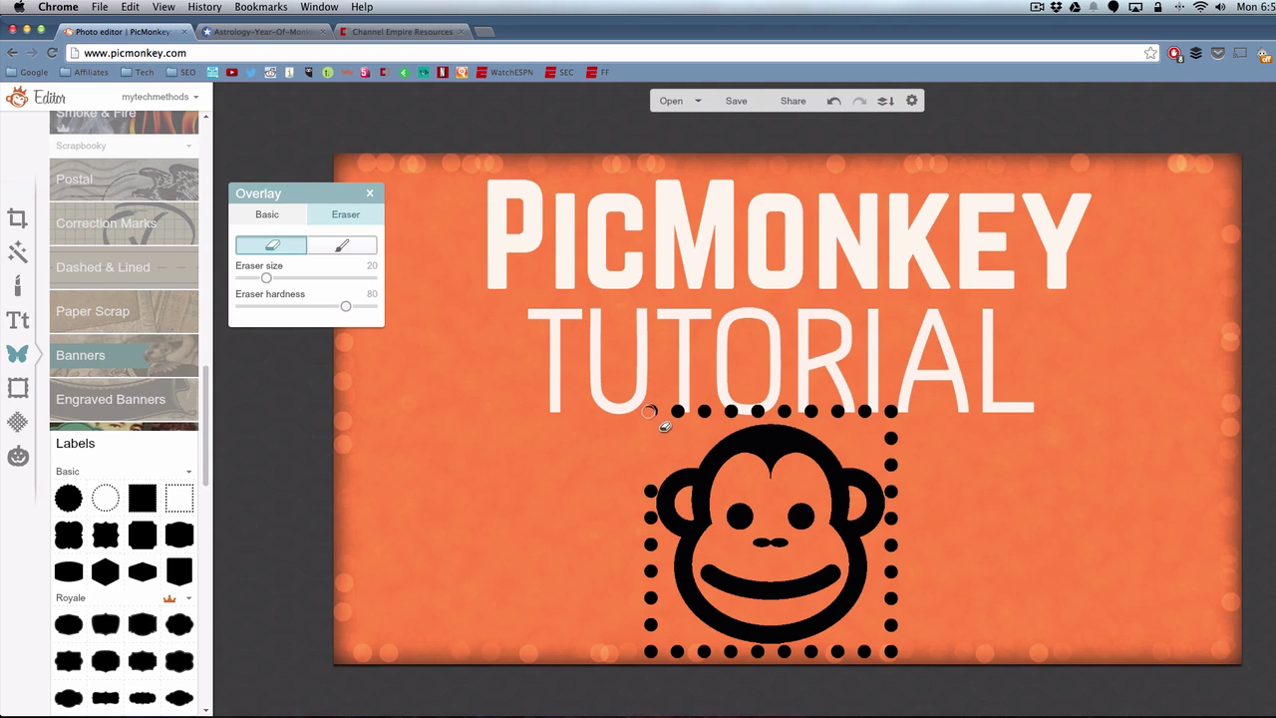
left_click_drag(649, 411, 798, 409)
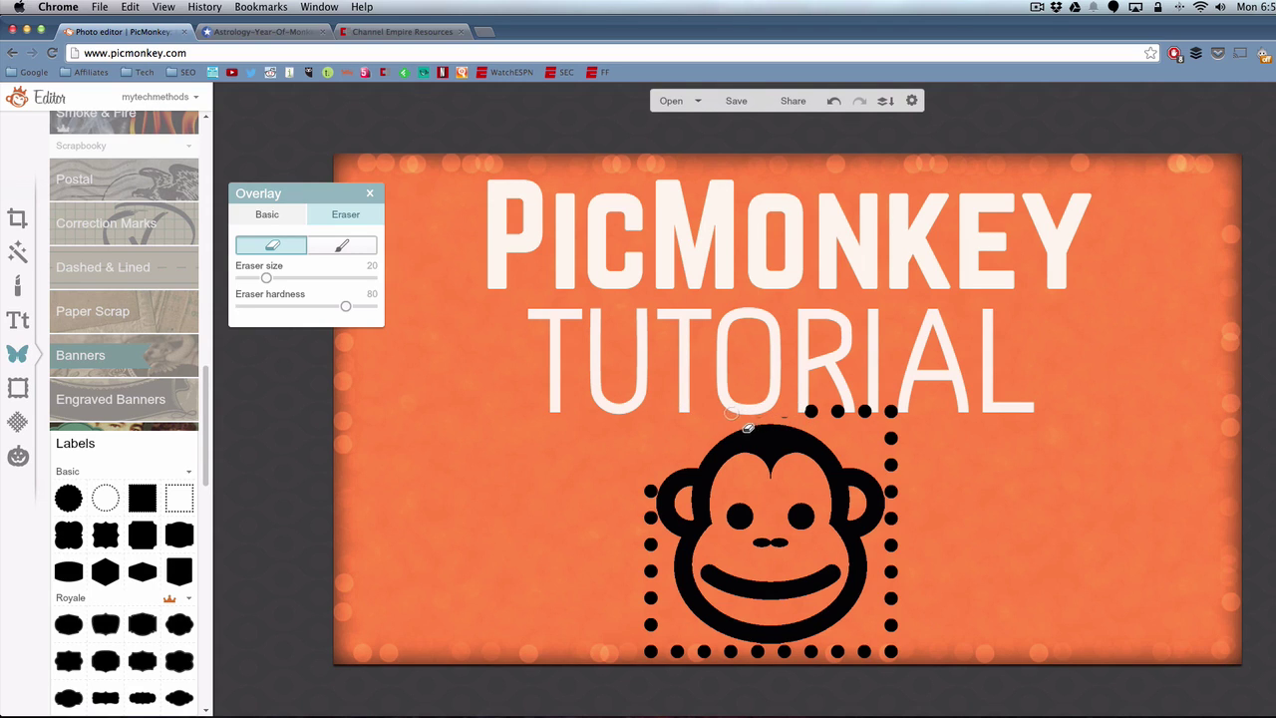
mouse_move(768, 411)
left_mouse_down()
mouse_move(894, 411)
mouse_move(895, 465)
mouse_move(879, 427)
left_mouse_up()
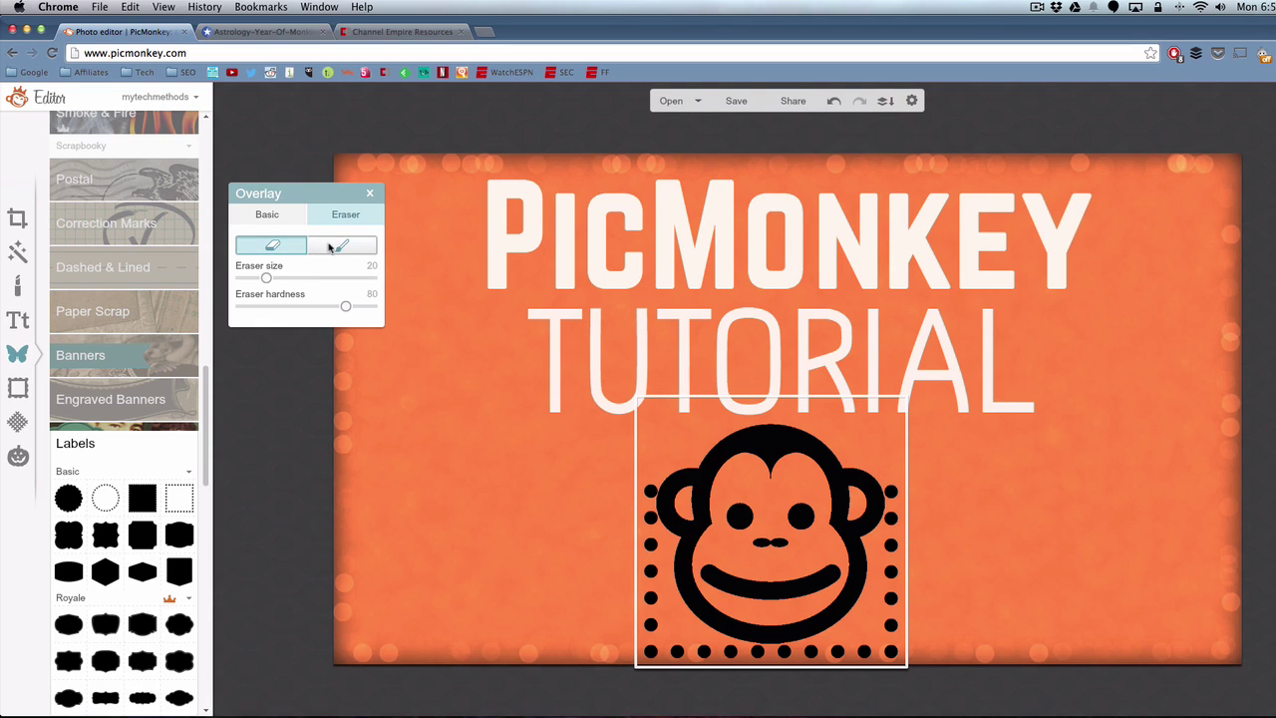
Step: Undo the last erase stroke and delete the whole dotted frame overlay instead
left_click(339, 245)
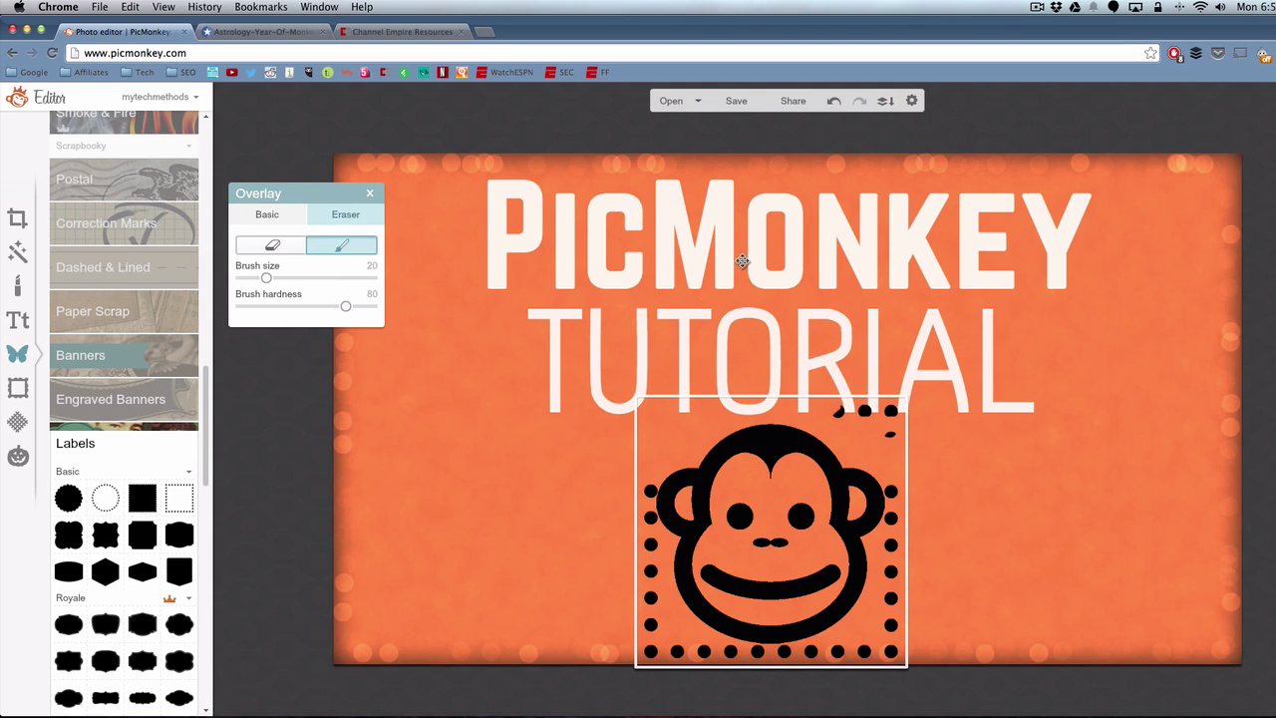
left_click(834, 100)
left_click(291, 216)
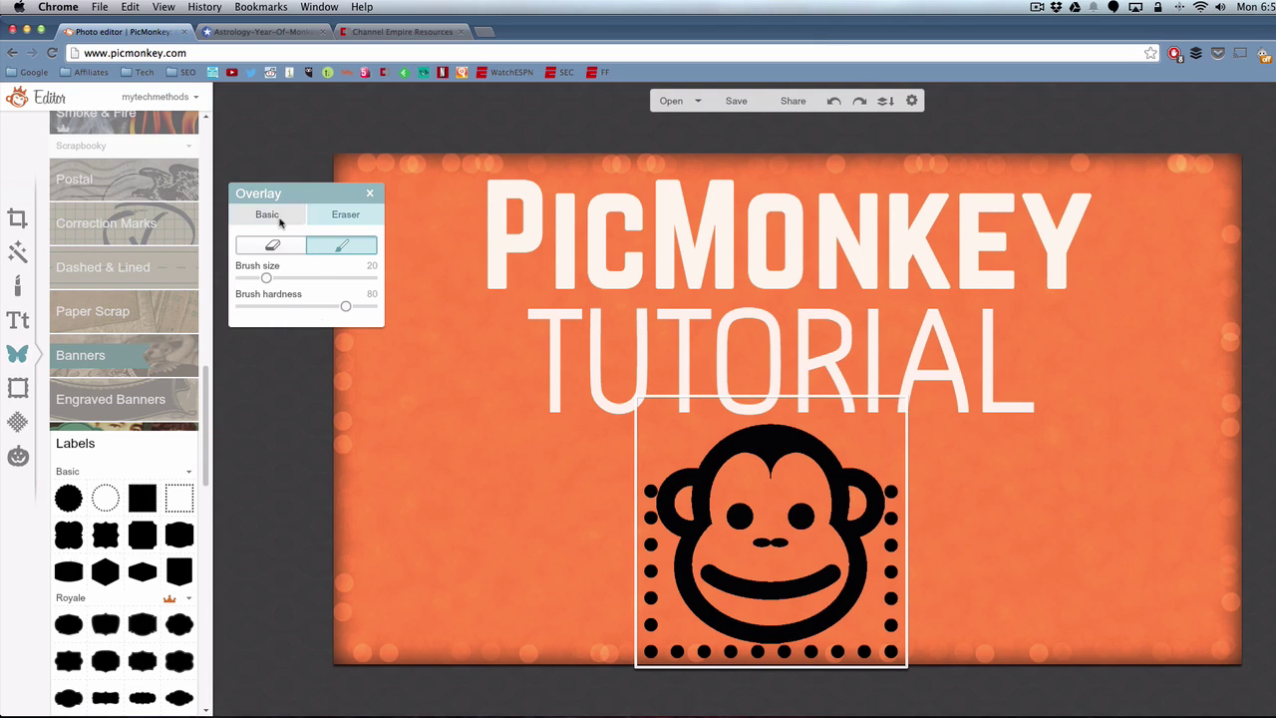
left_click(267, 388)
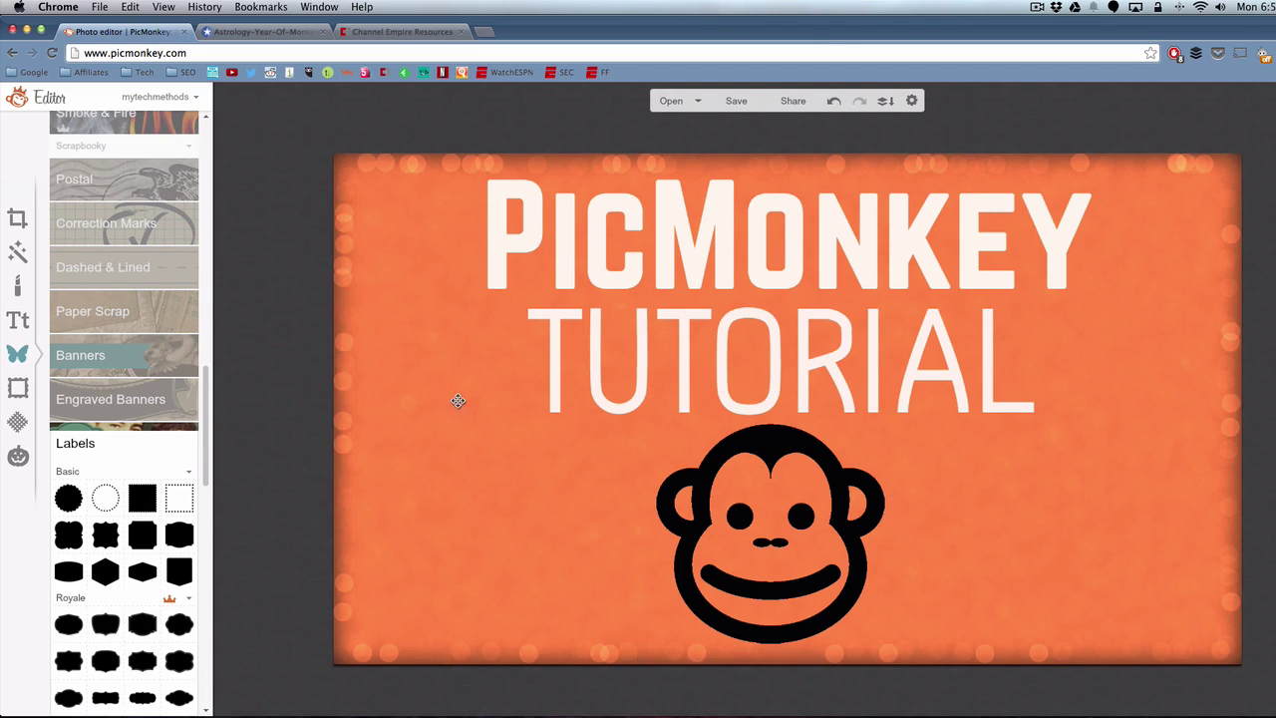
scroll(122, 434, "up", 5)
Step: Add a pair of dark sunglasses from the Sunglasses overlays onto the monkey's eyes
left_click(123, 434)
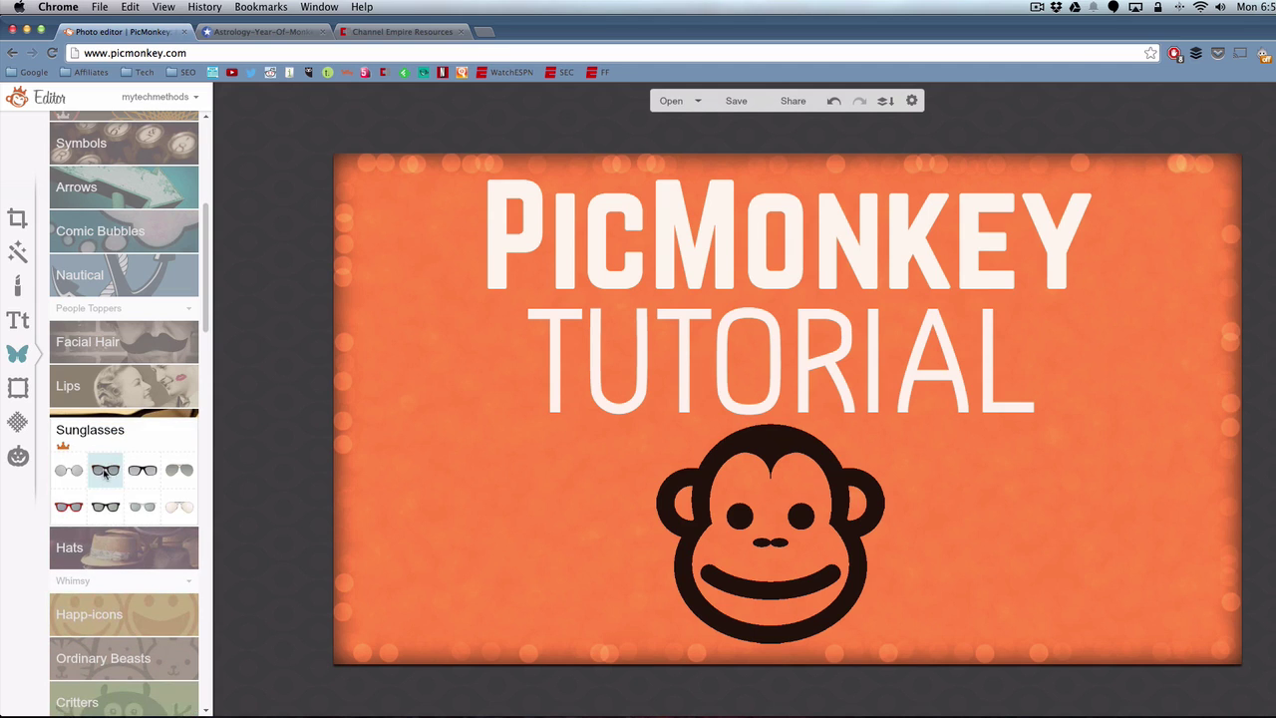
left_click(105, 471)
left_click_drag(754, 433, 728, 509)
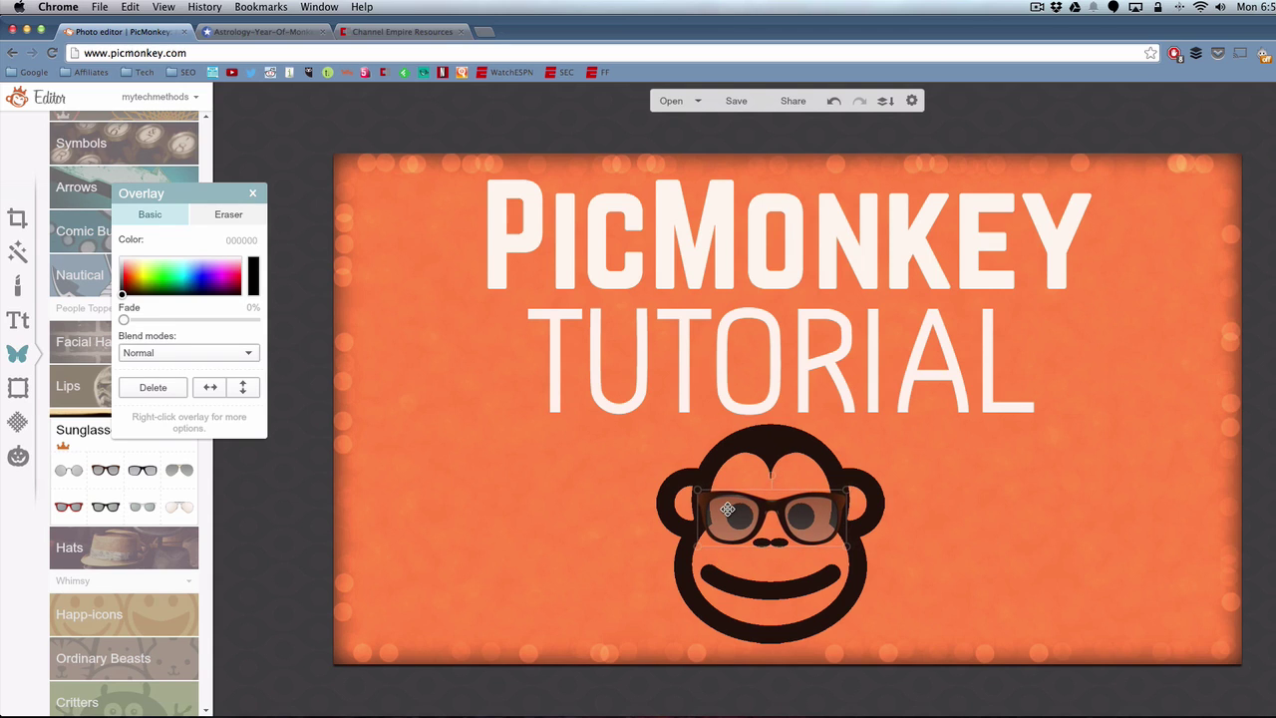
left_click(999, 489)
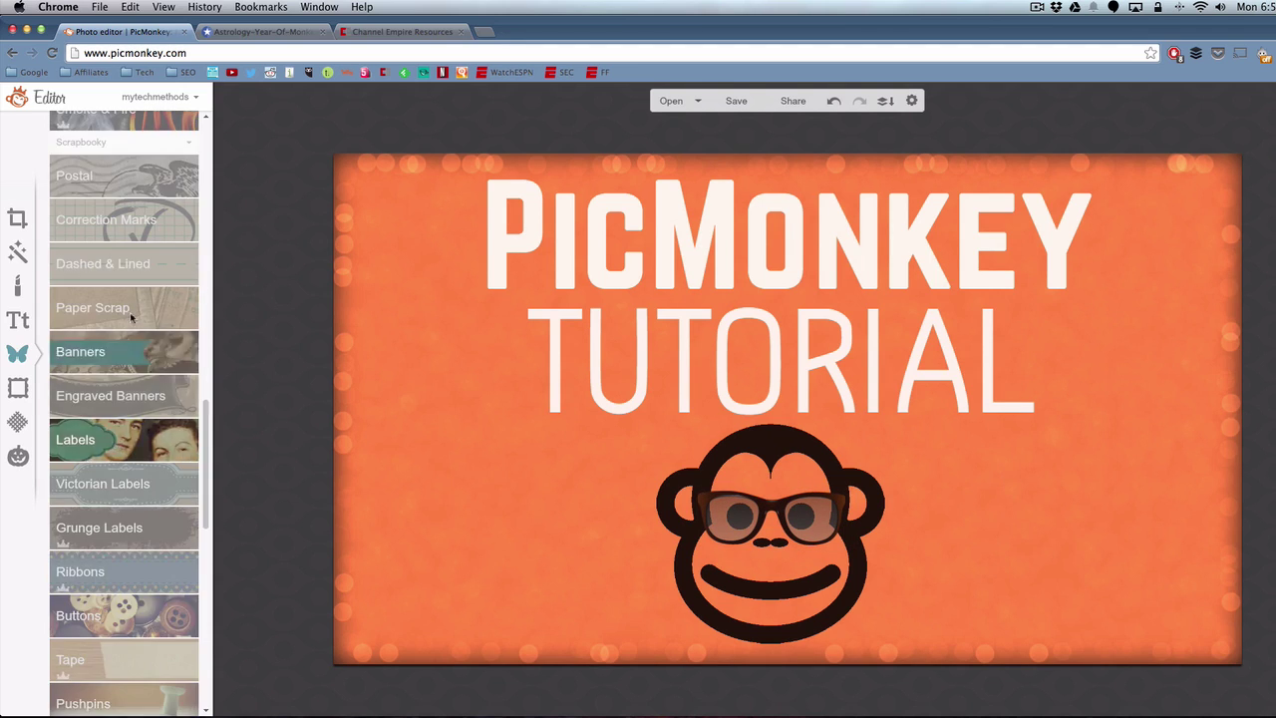
Step: Place a black Banners ribbon over the title, enlarge it, and send it behind the text
left_click(95, 271)
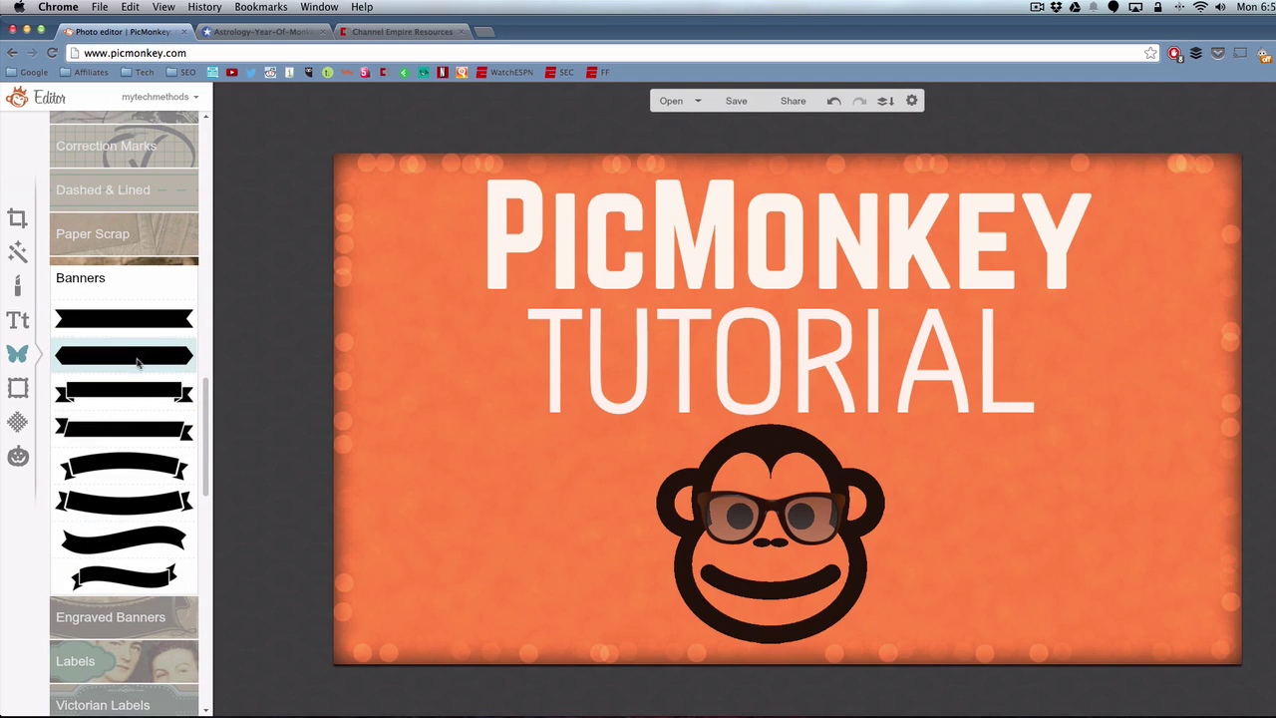
left_click_drag(141, 391, 743, 251)
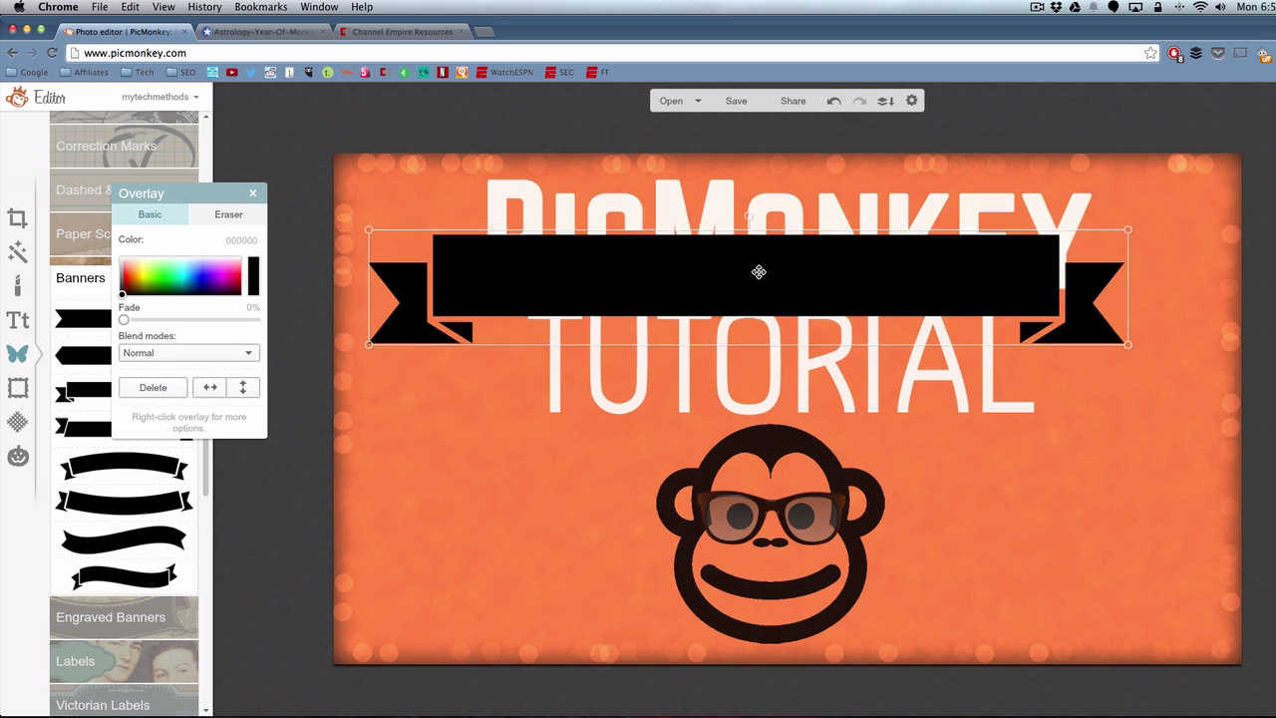
left_click_drag(759, 271, 777, 248)
left_click_drag(749, 299, 752, 315)
left_click_drag(754, 250, 773, 208)
right_click(772, 208)
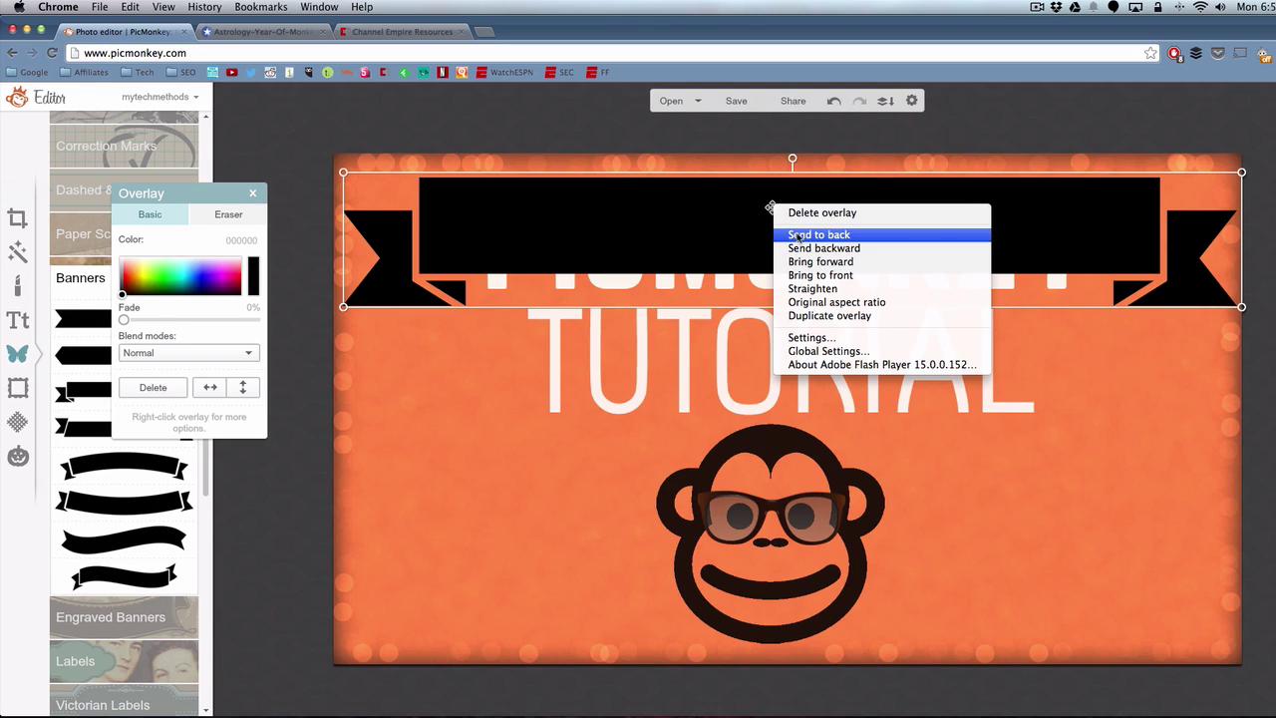
left_click(798, 235)
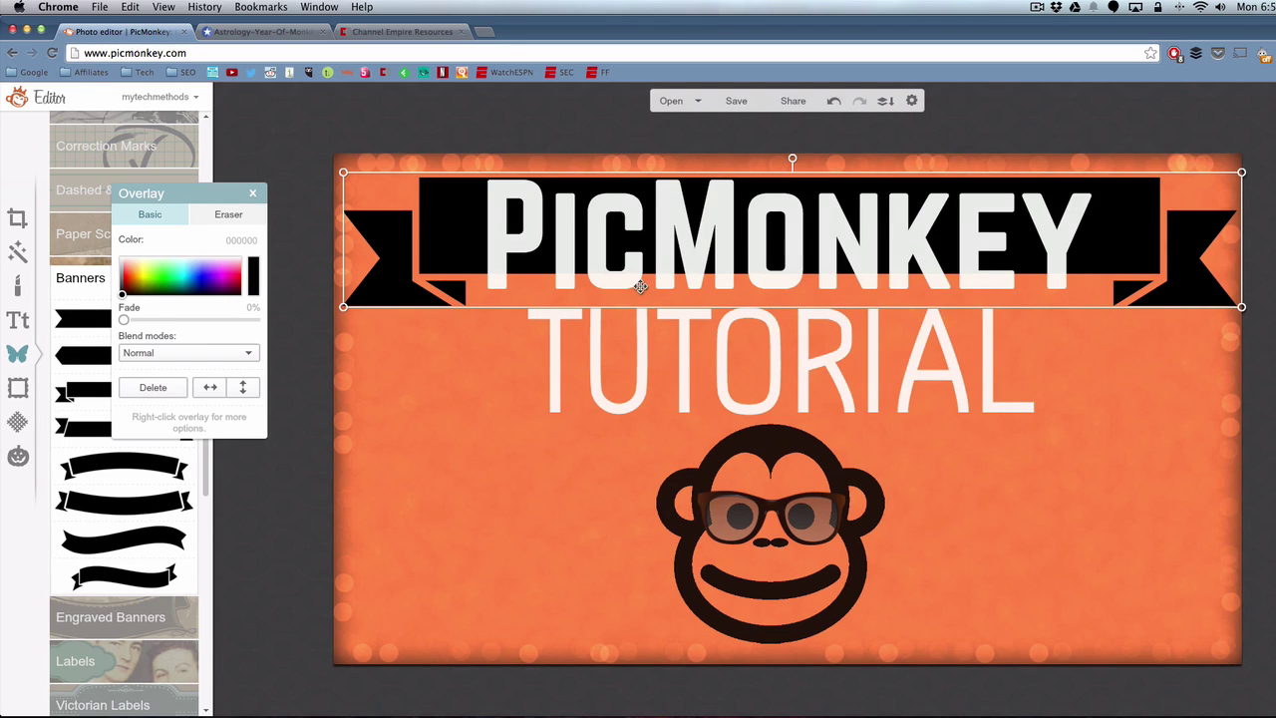
Step: Shrink the PicMonkey title text to size 153 and nudge it slightly up-left
right_click(714, 216)
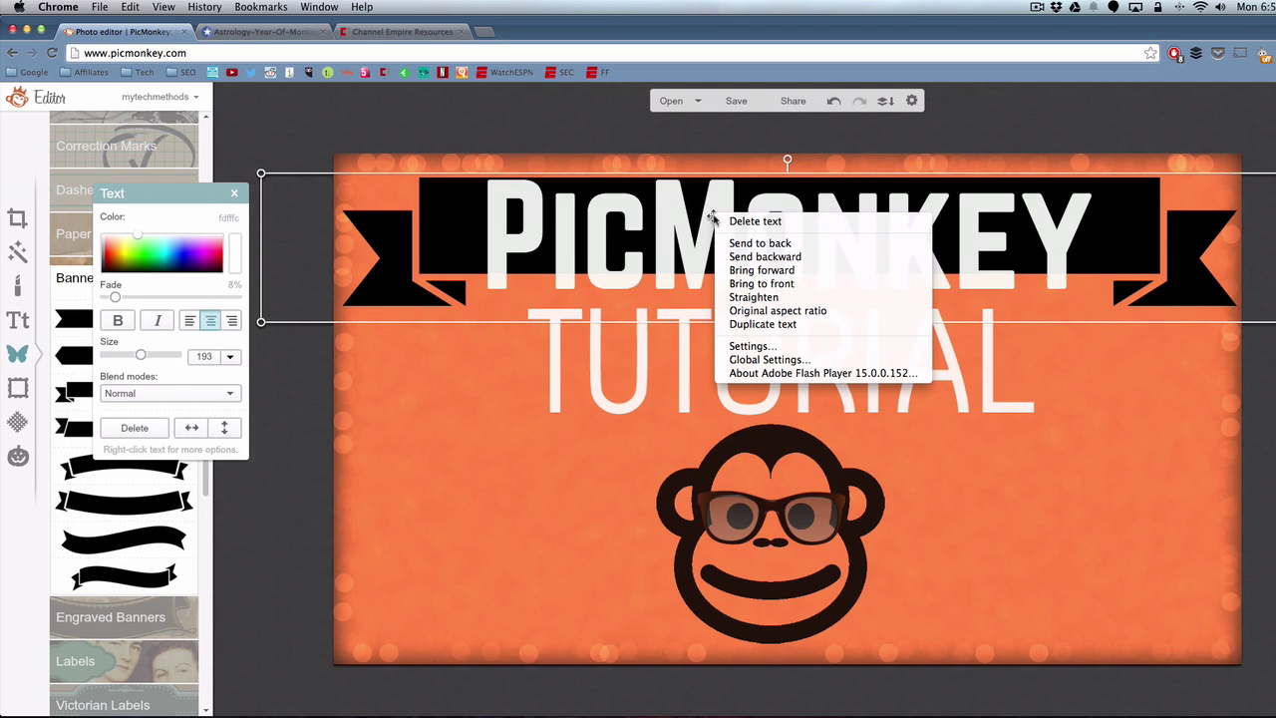
left_click(696, 198)
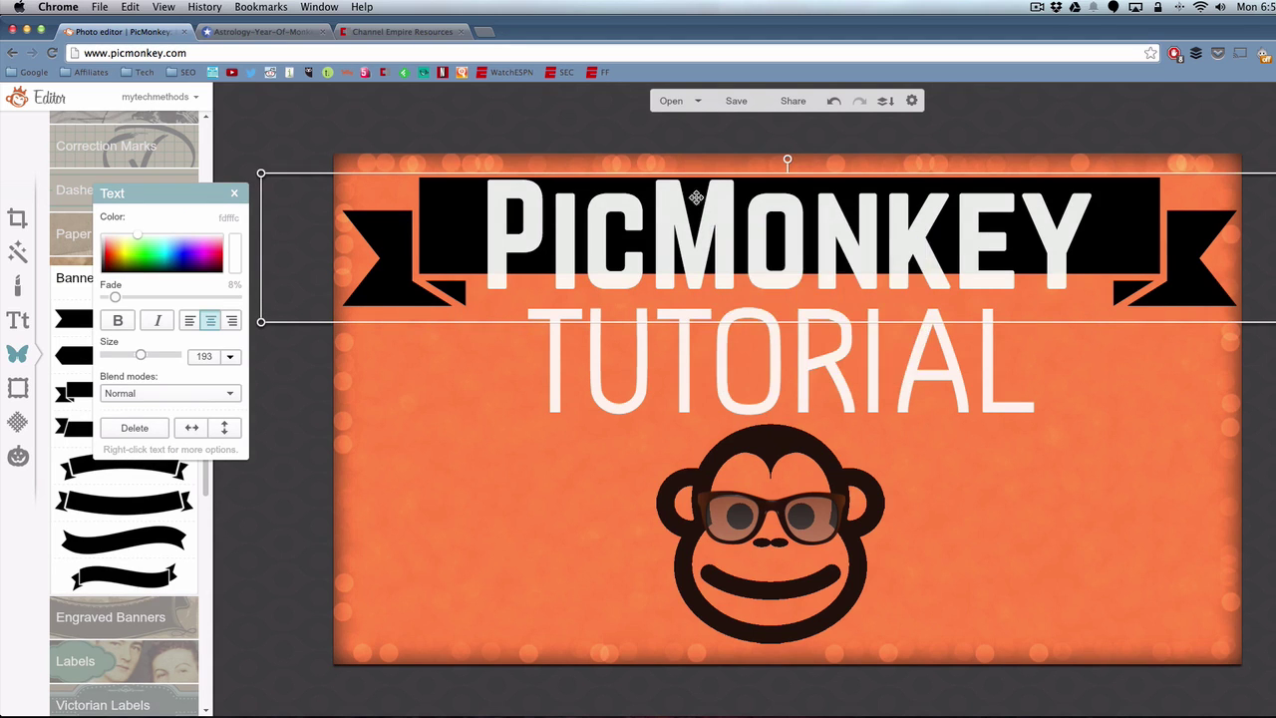
left_click_drag(696, 214, 691, 213)
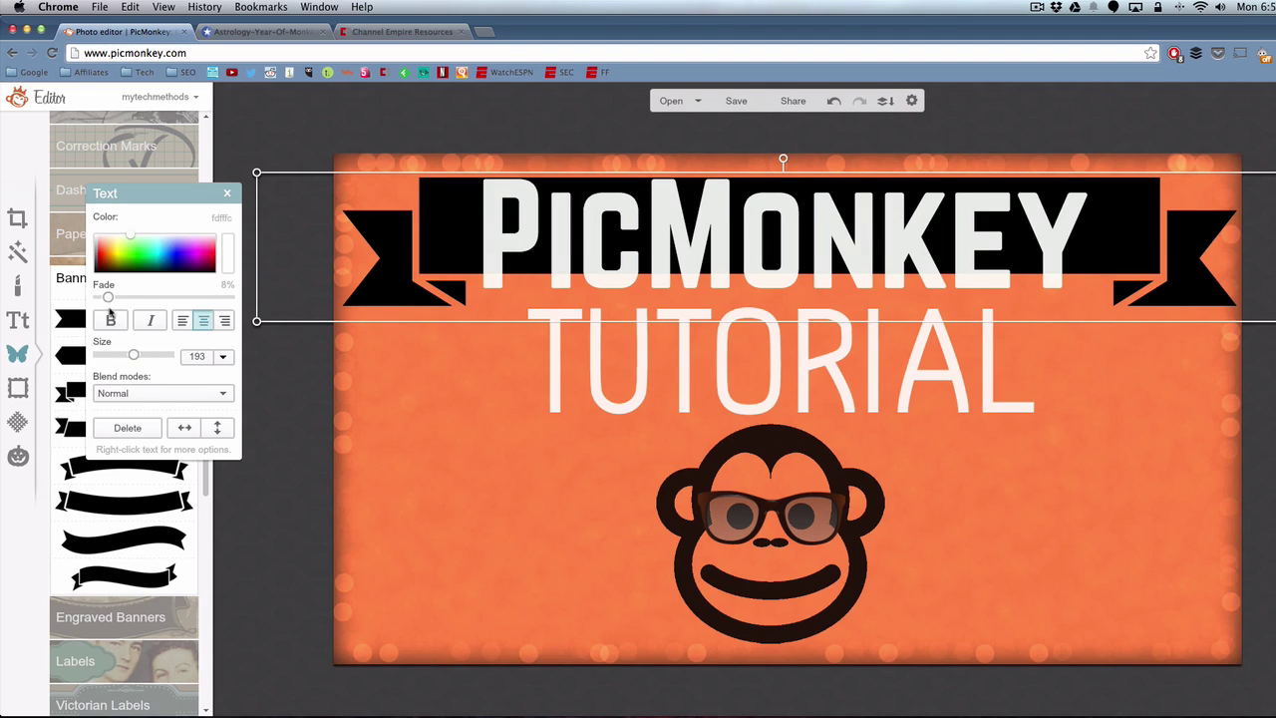
left_click_drag(135, 357, 128, 358)
left_click_drag(646, 254, 645, 241)
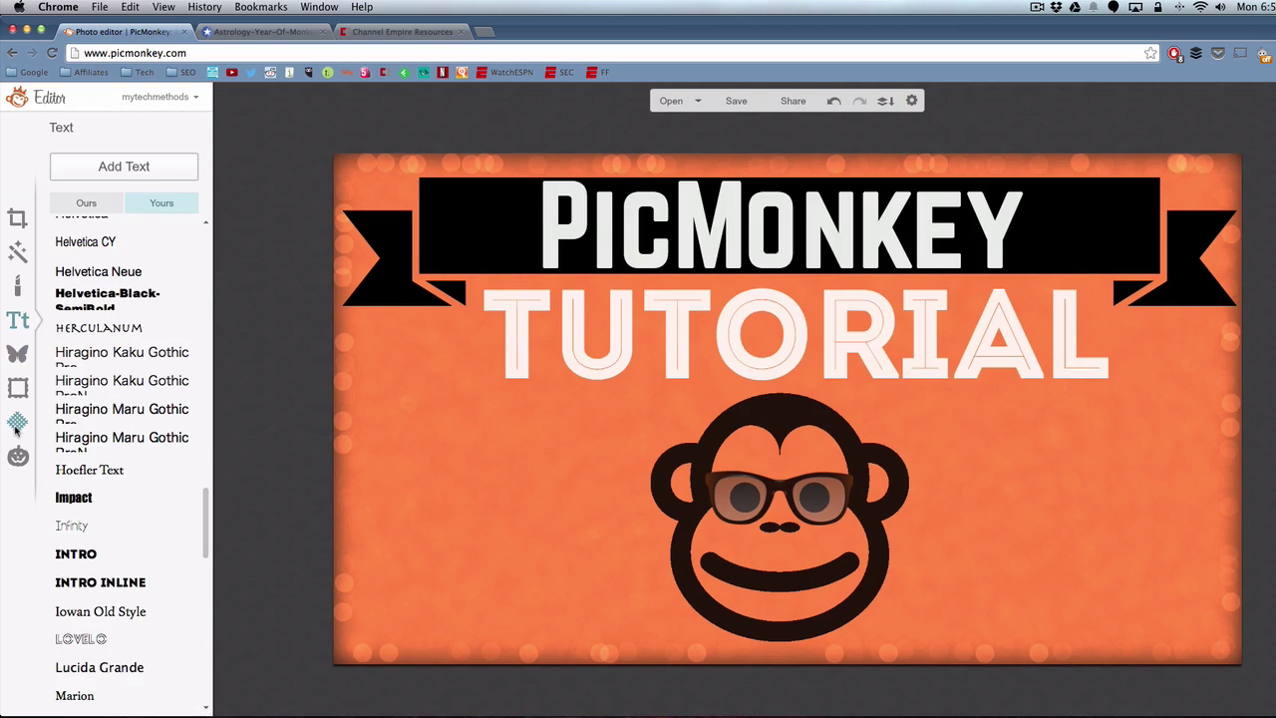
left_click(17, 422)
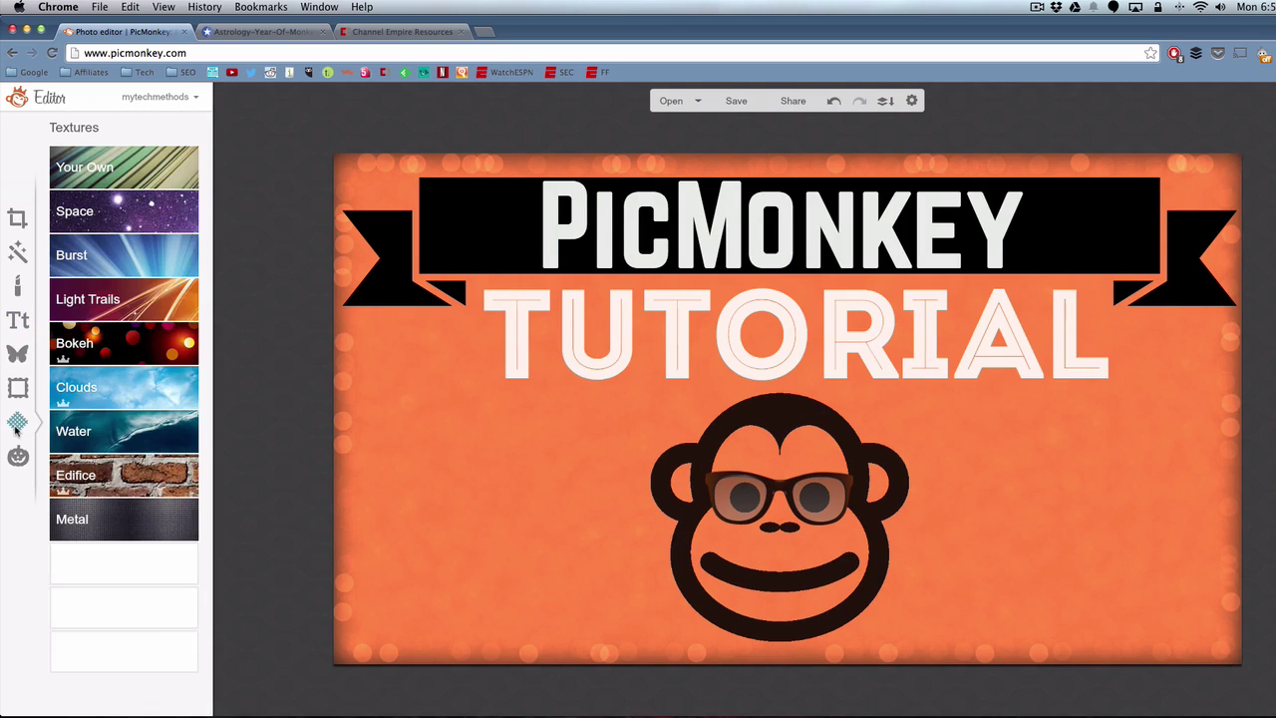
Step: Preview the blue Light Trails texture, move it higher, and set its blend mode to Overlay
left_click(128, 311)
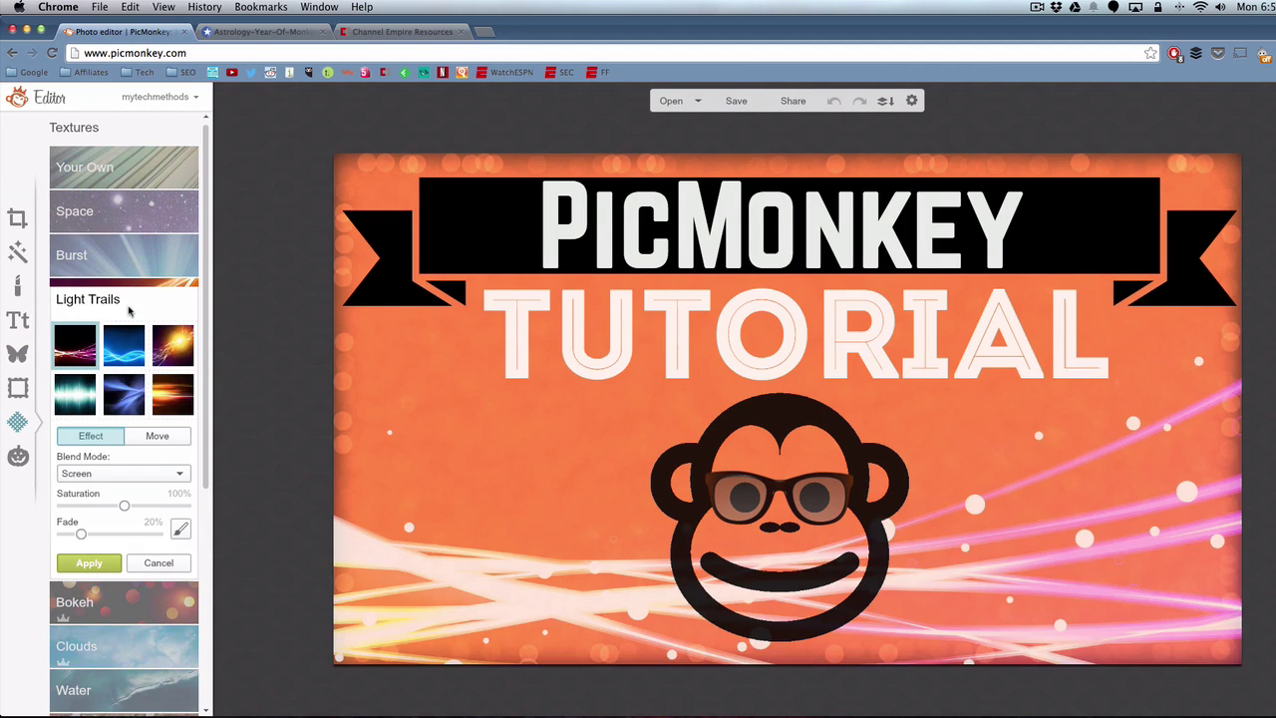
left_click(123, 348)
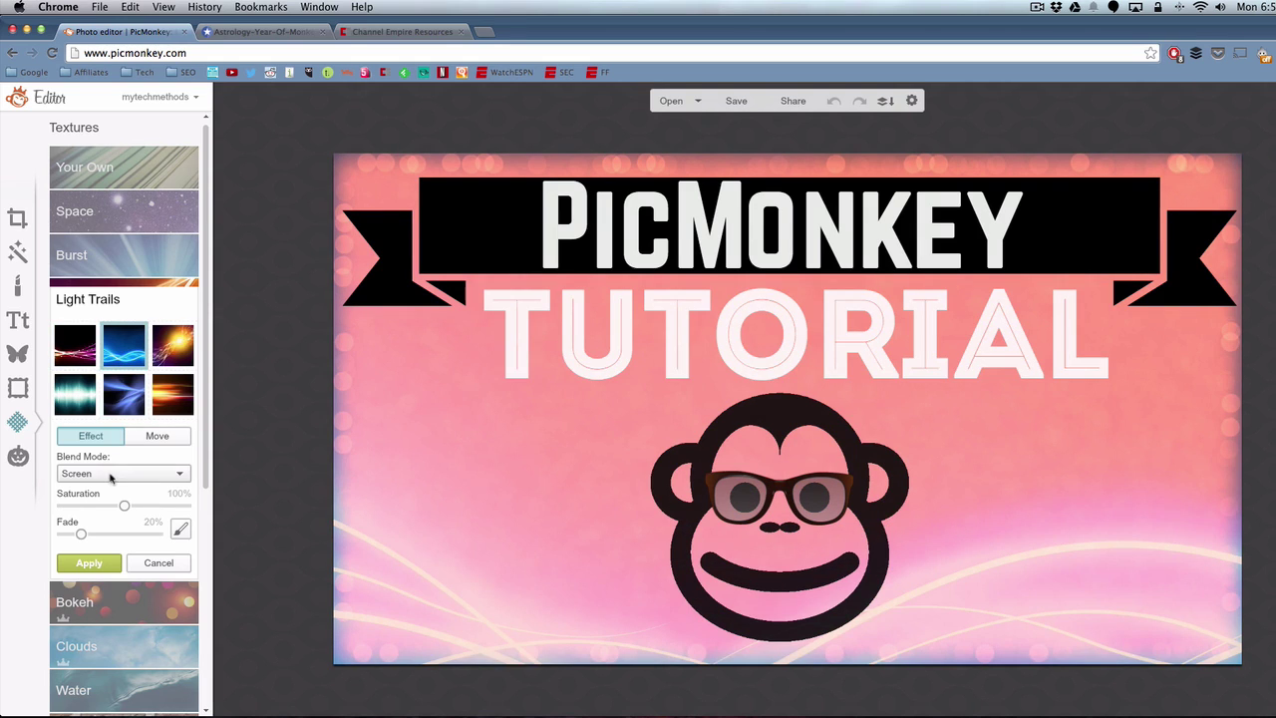
left_click(155, 436)
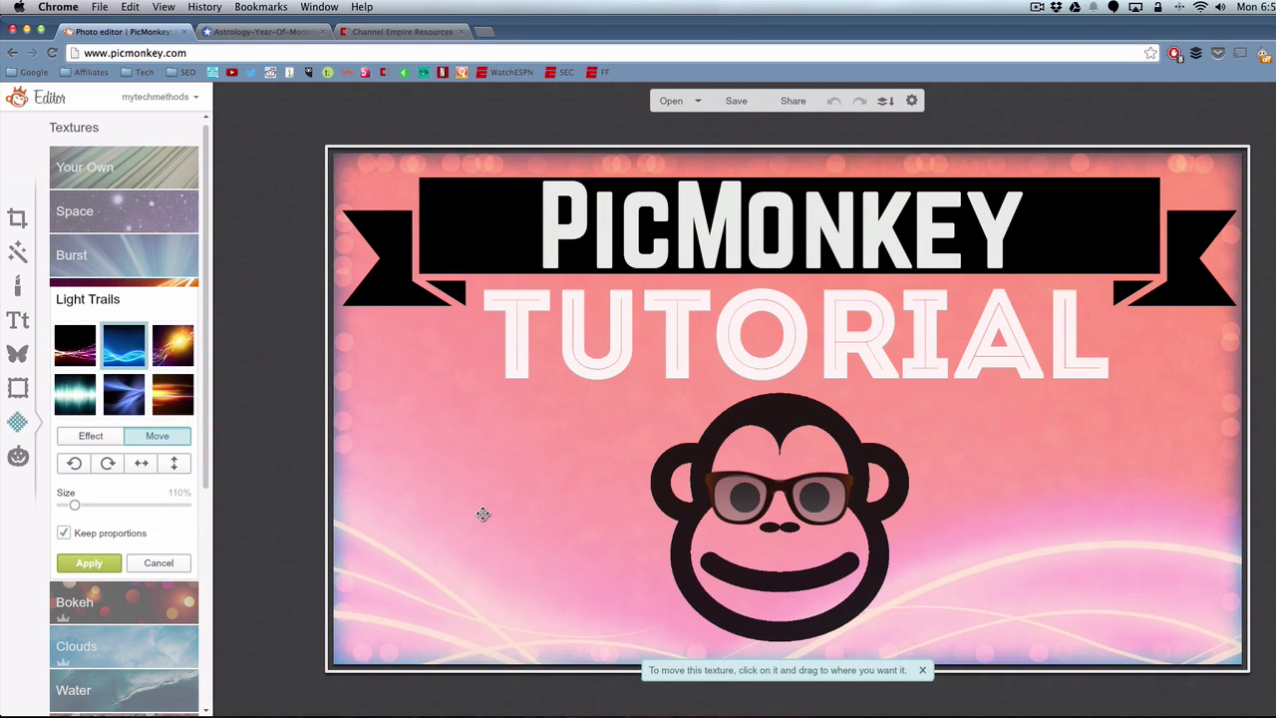
left_click_drag(508, 533, 598, 536)
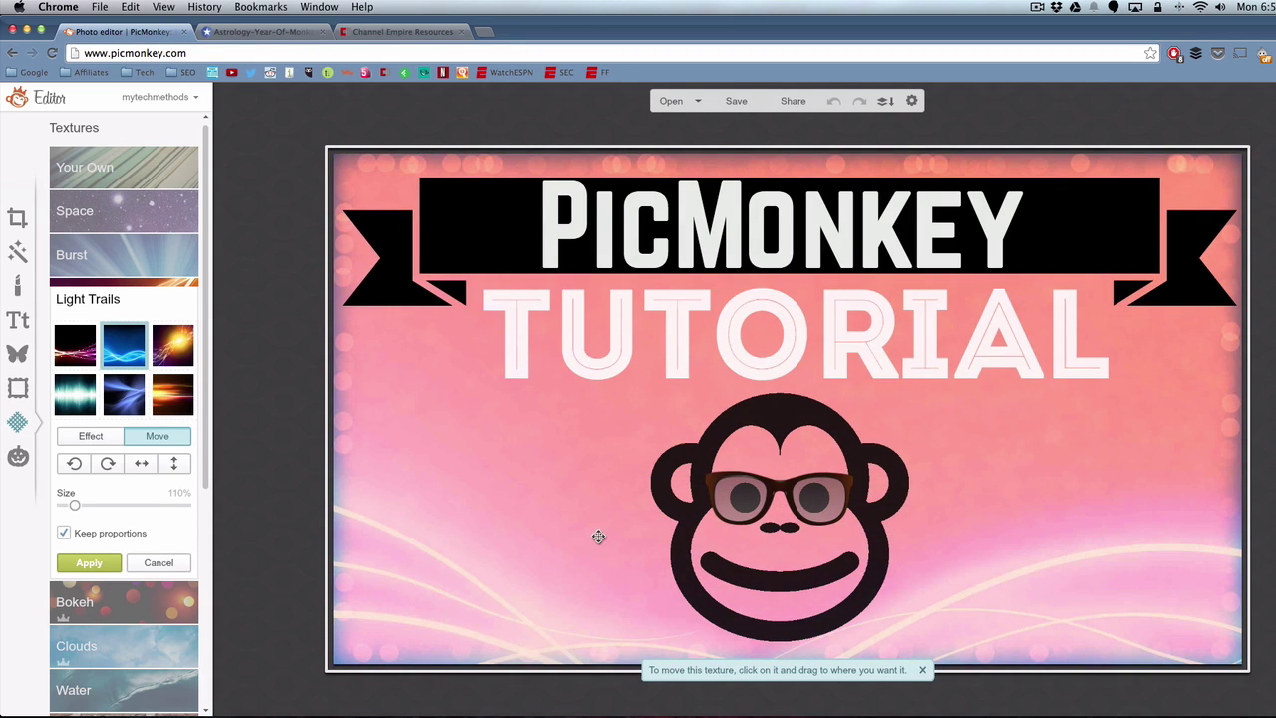
left_click(91, 436)
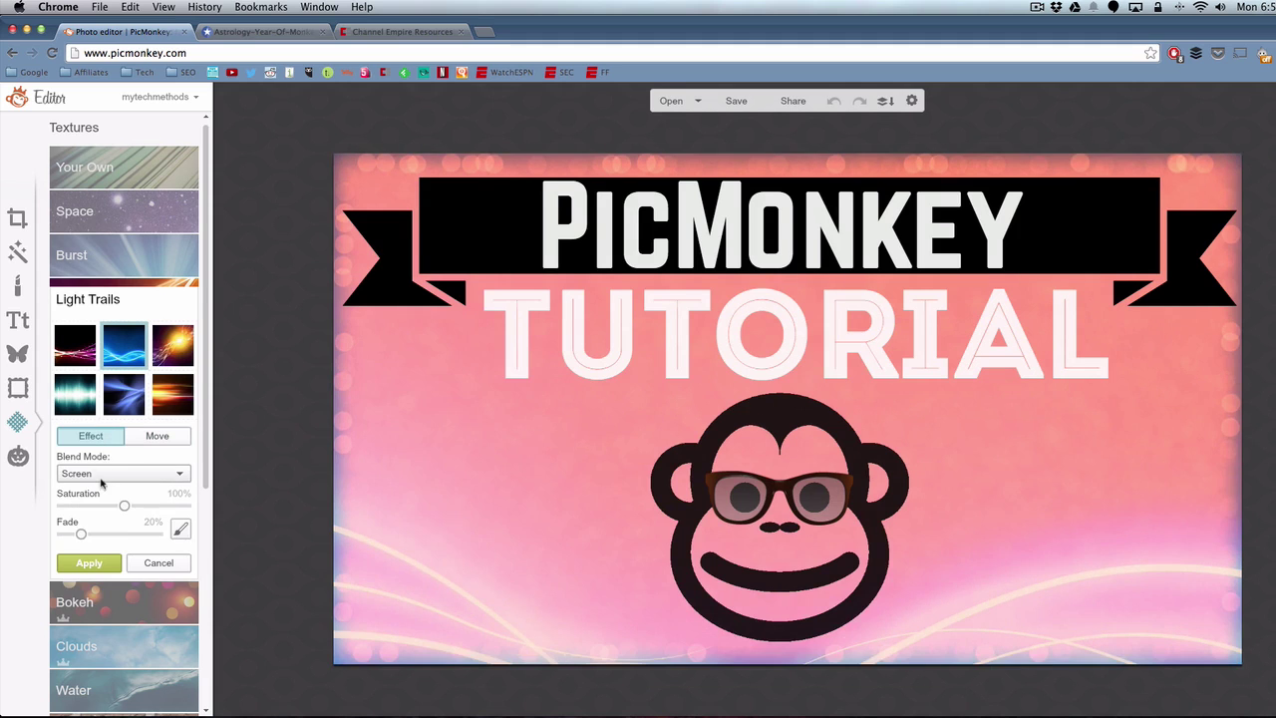
left_click(100, 473)
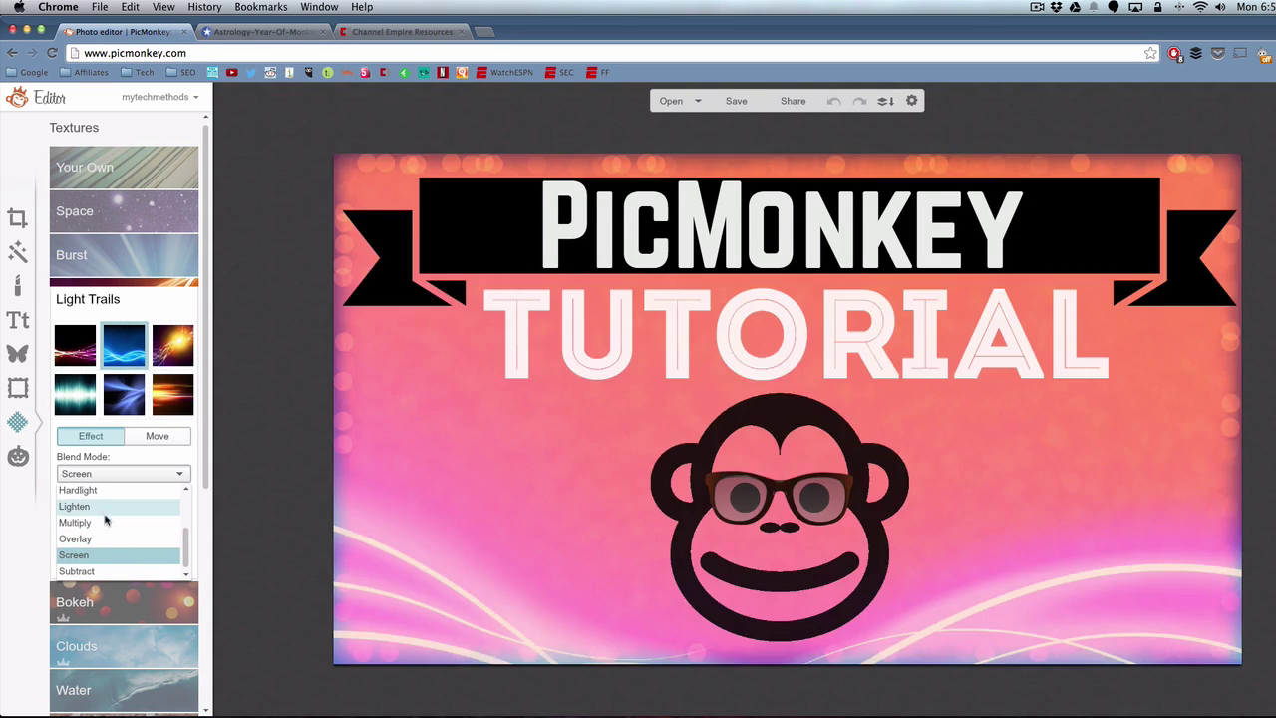
left_click(105, 538)
Step: Discard the Light Trails texture and lower the banner's fade to 18%
left_click(144, 562)
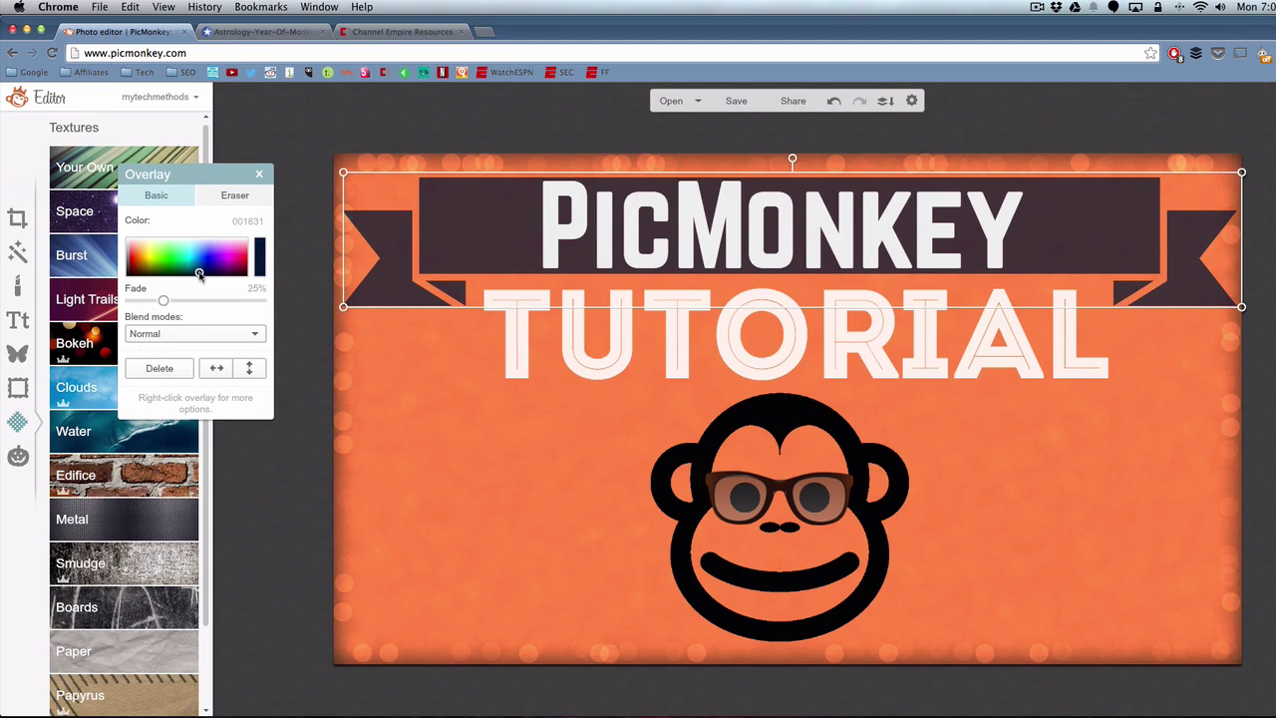
left_click_drag(164, 300, 153, 300)
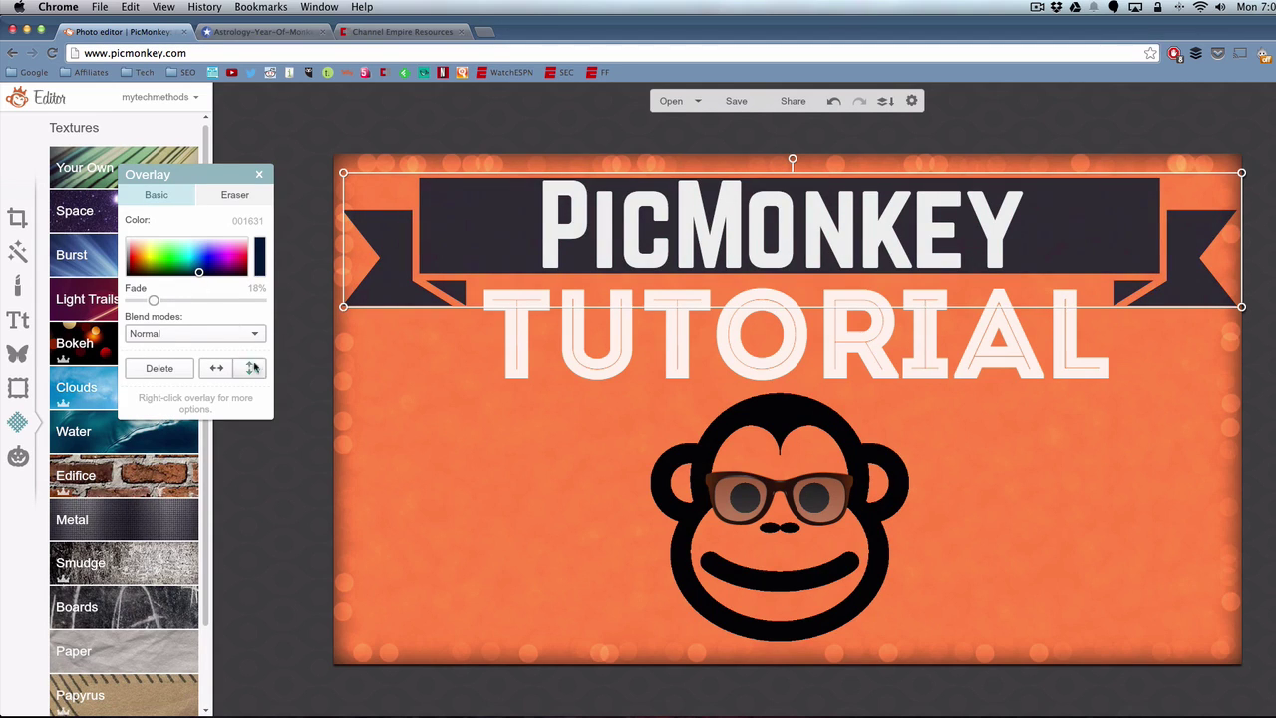
left_click(259, 173)
Step: Compare several Bokeh textures on the thumbnail, settling on the first one
left_click(118, 342)
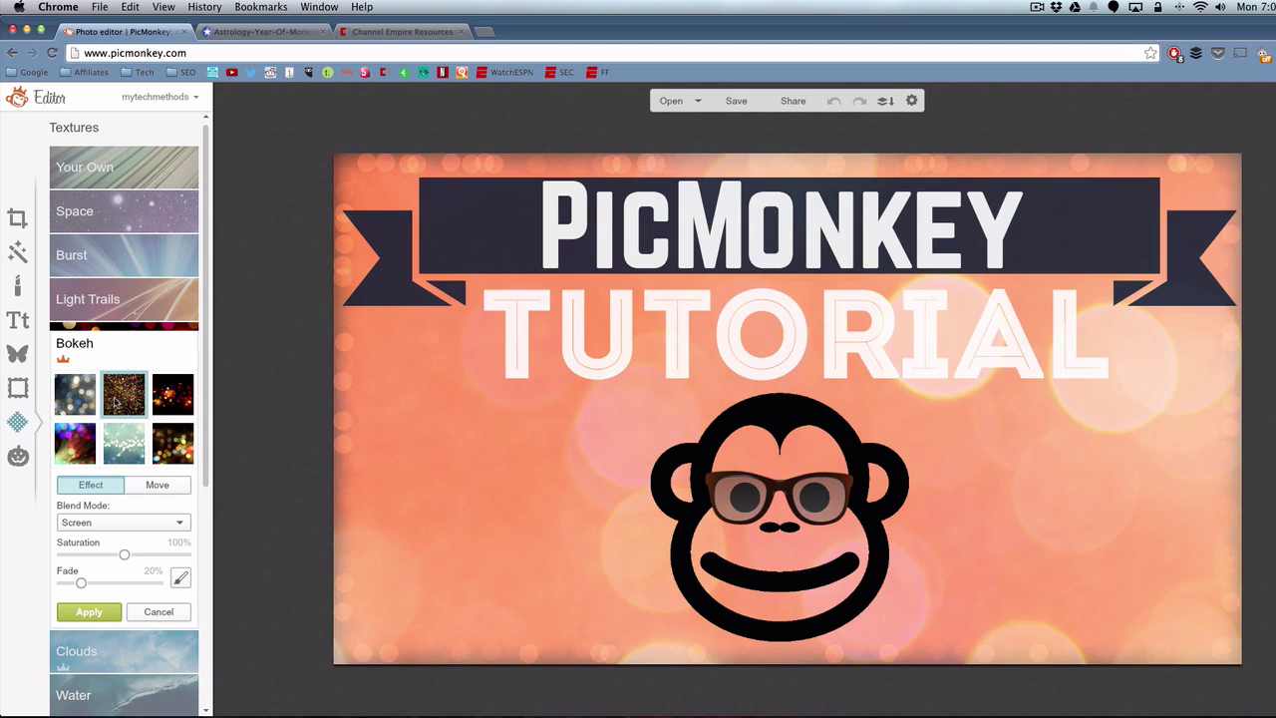
left_click(122, 399)
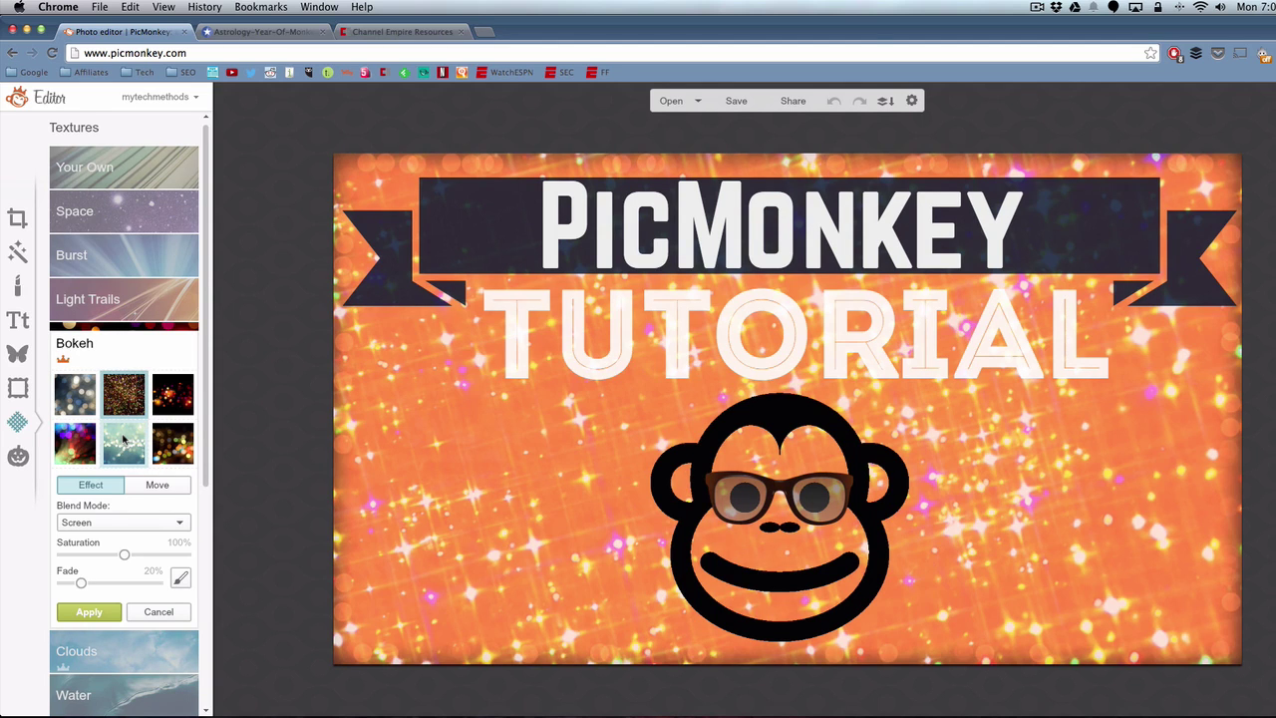
left_click(123, 439)
left_click(173, 398)
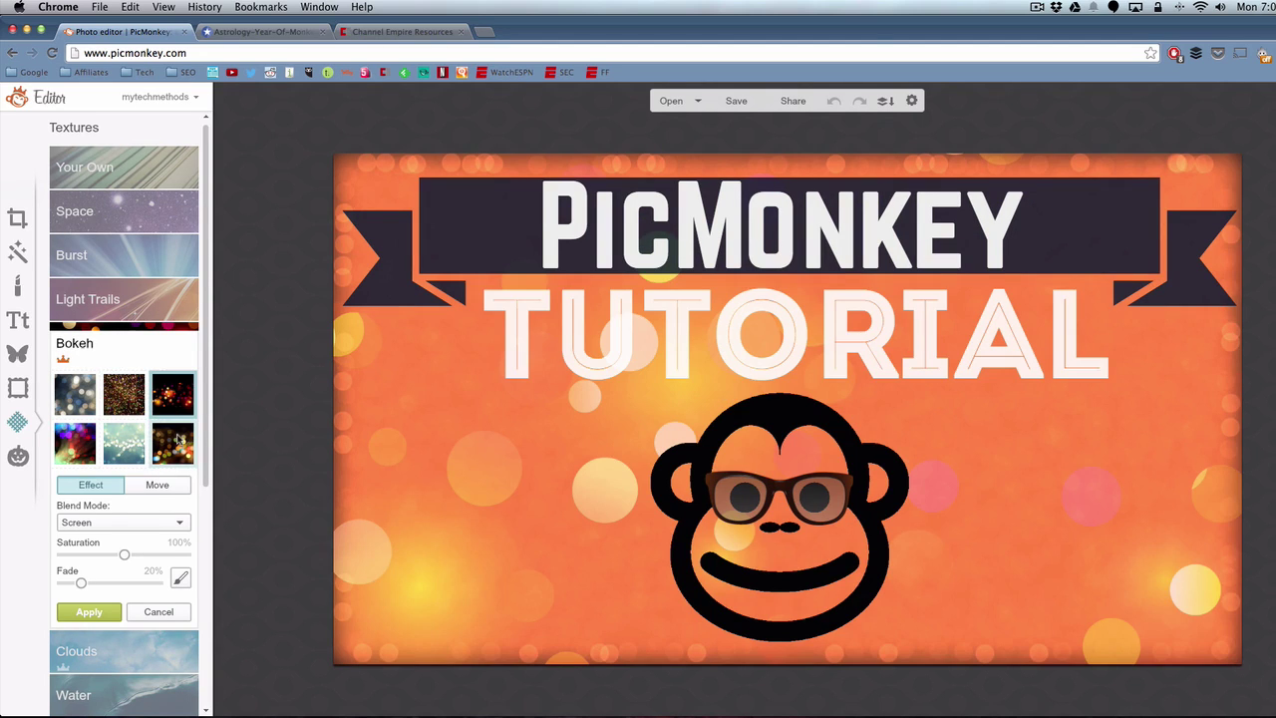
left_click(177, 439)
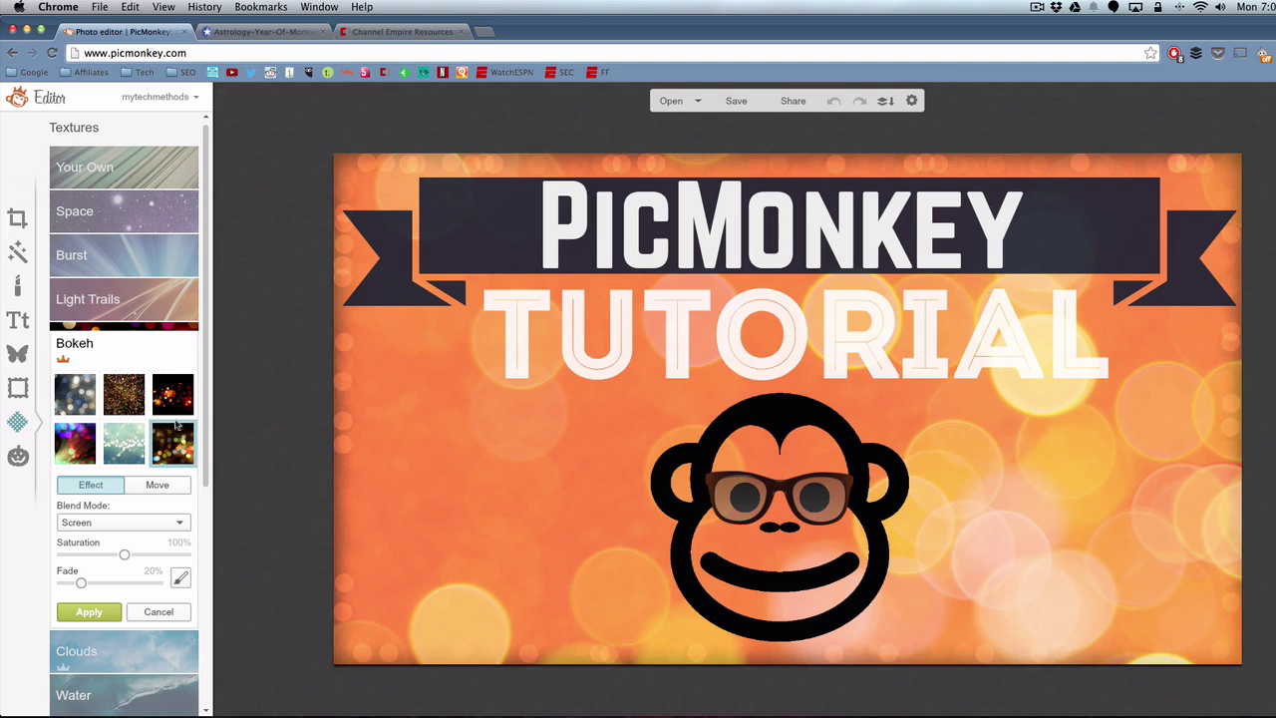
left_click(173, 399)
left_click(85, 448)
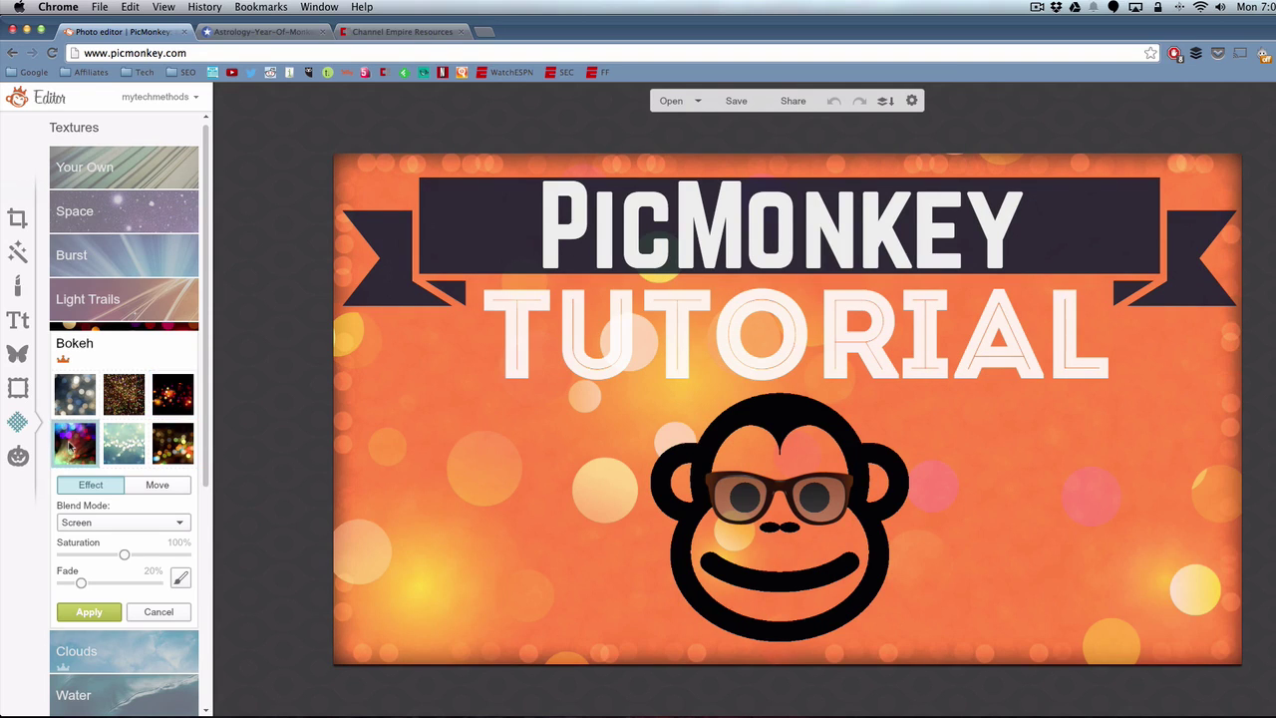
left_click(121, 444)
left_click(76, 443)
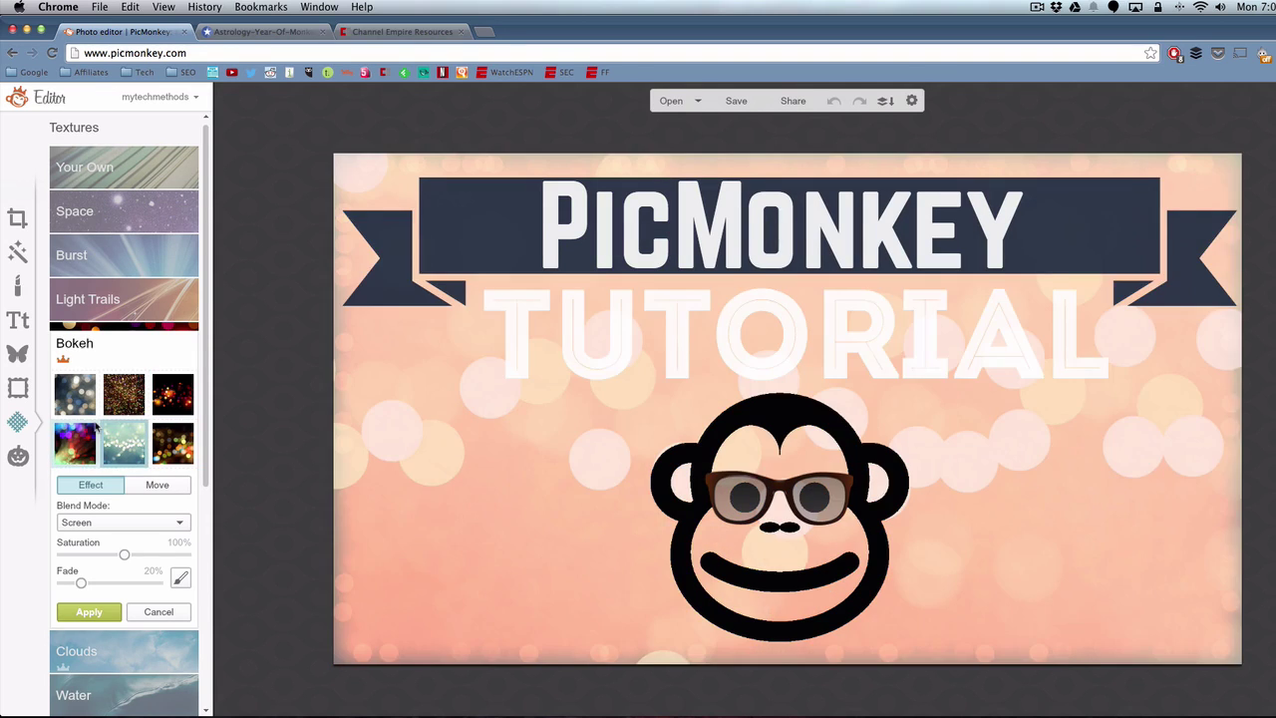
left_click(75, 394)
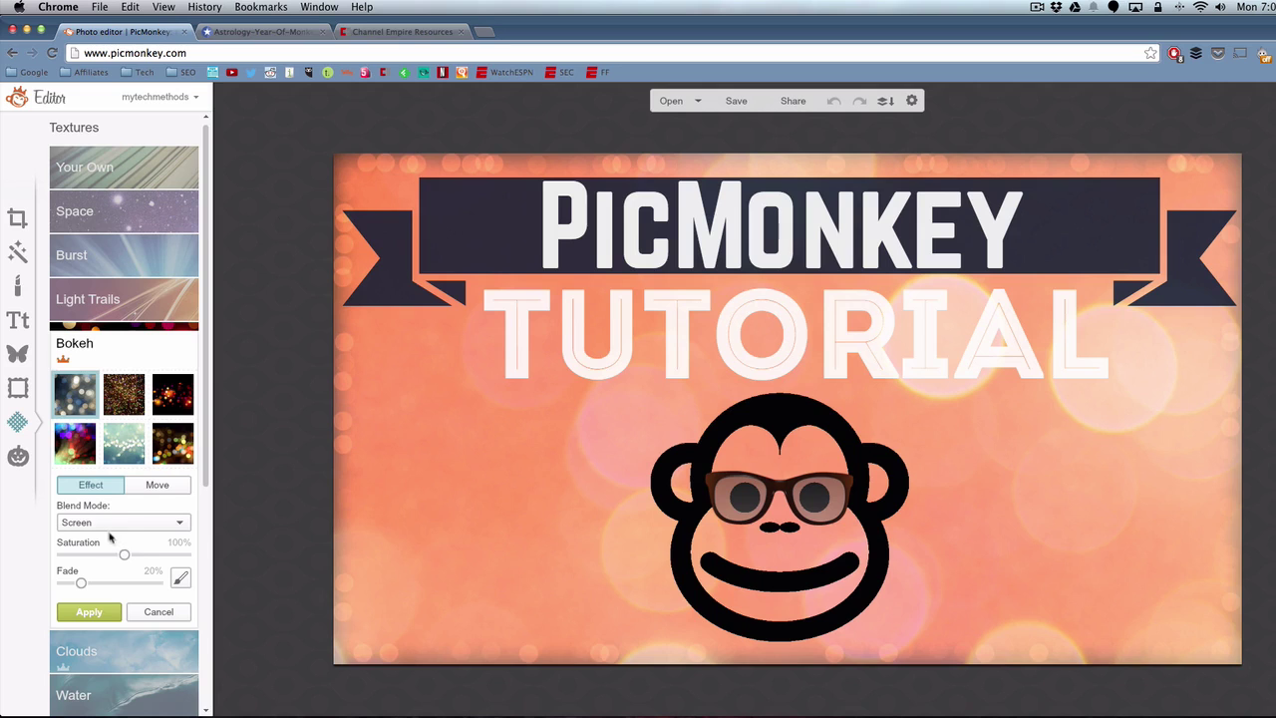
Step: Lower the bokeh texture's saturation to about 39% and fade to 55%, then discard it
left_click_drag(124, 554, 87, 555)
left_click(115, 583)
left_click(89, 555)
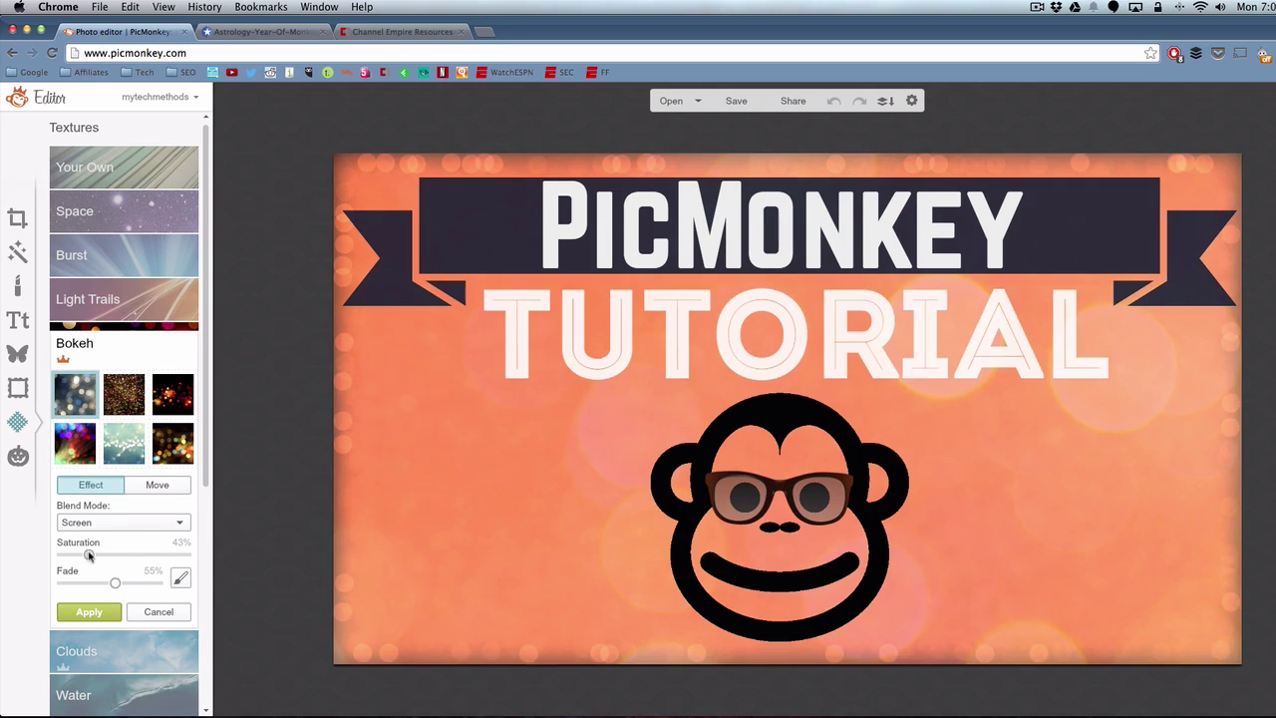
left_click(170, 612)
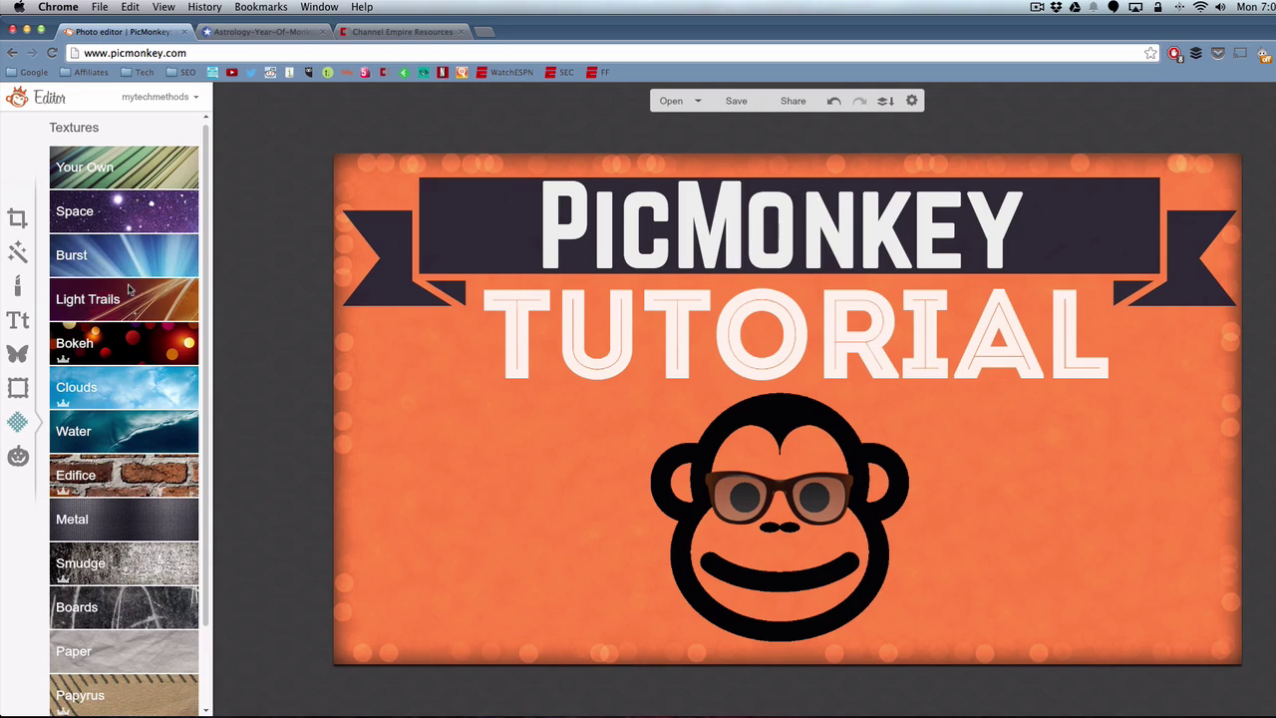
Step: Compare Burst variants, then apply the first one in Overlay blend mode at 45% fade
left_click(121, 256)
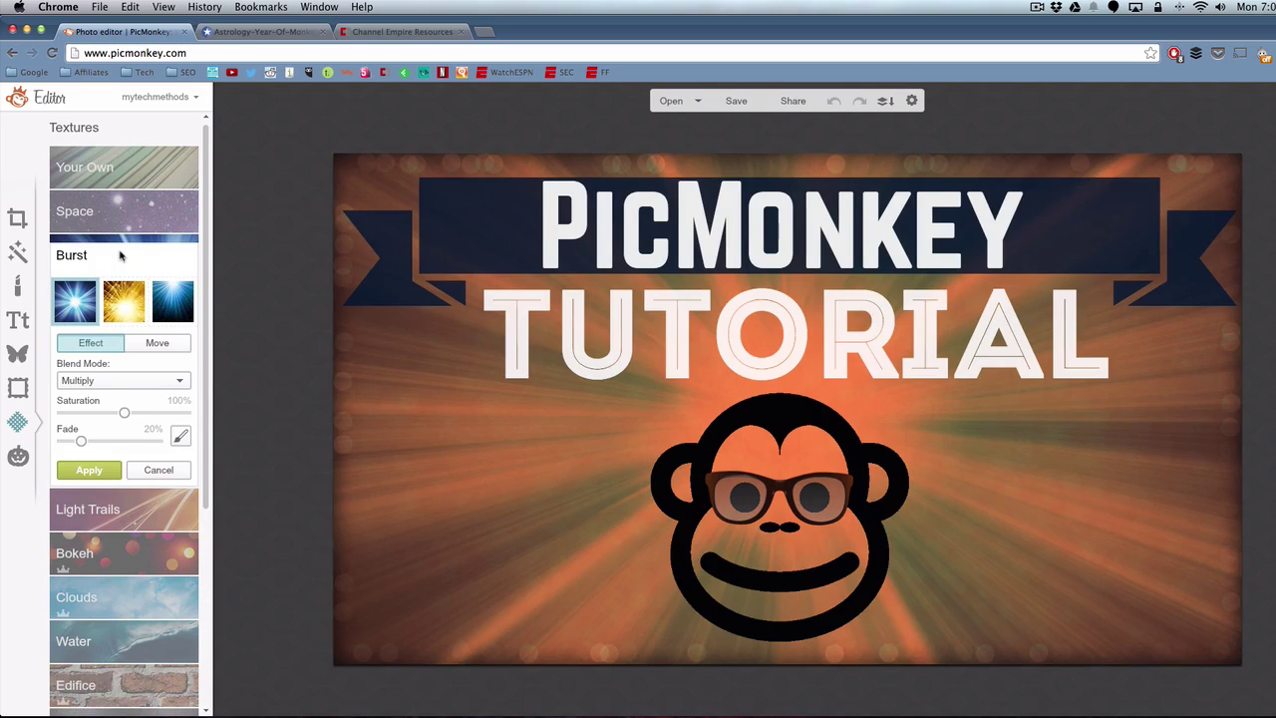
left_click(128, 314)
left_click(174, 311)
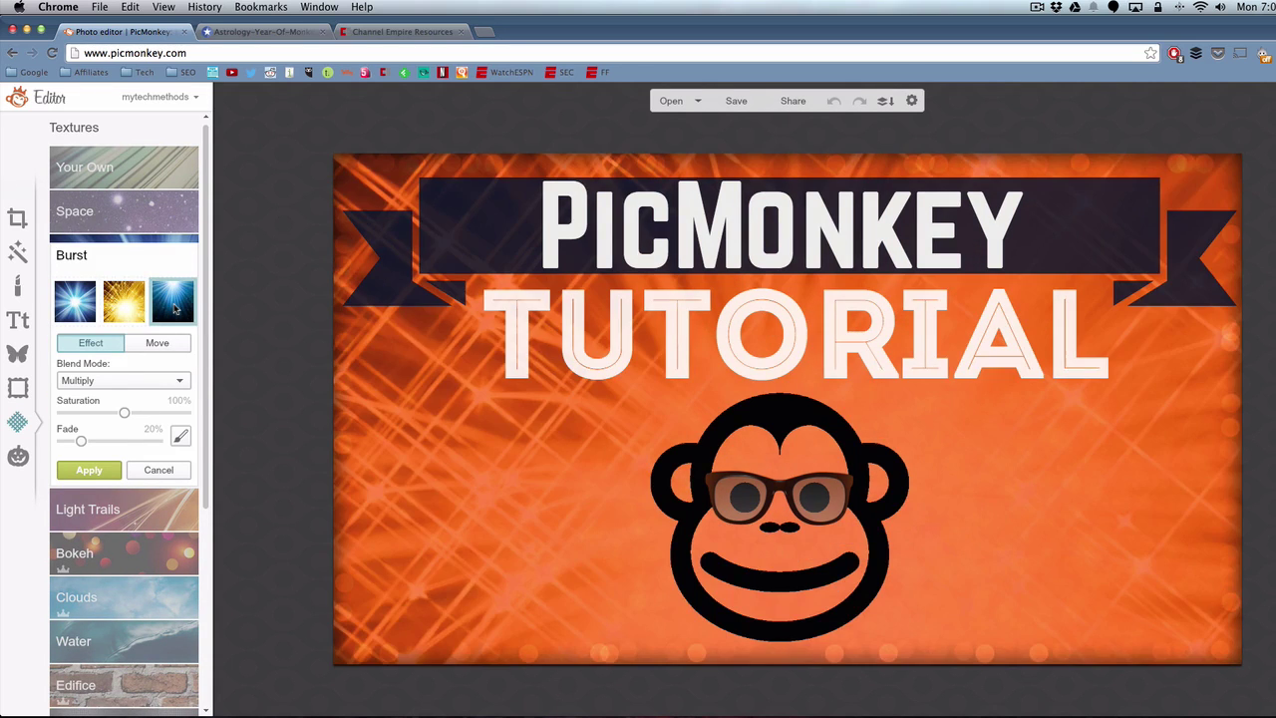
left_click(78, 303)
left_click(118, 380)
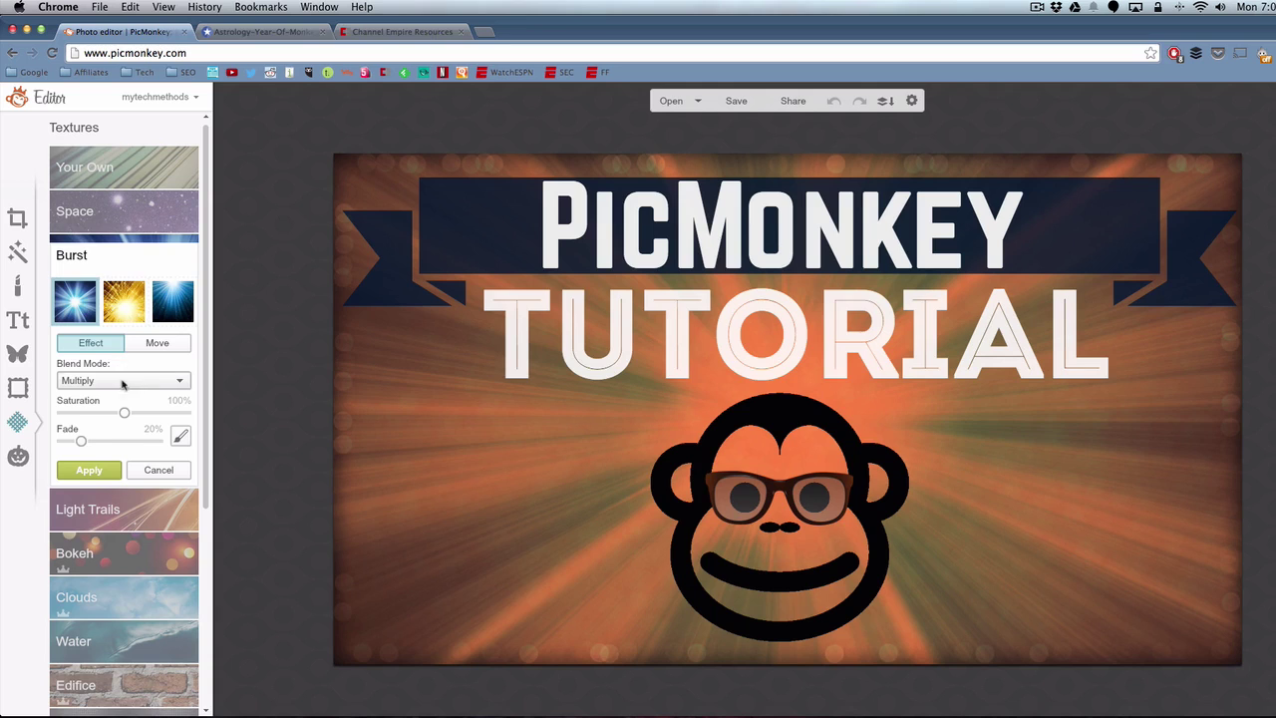
left_click(102, 398)
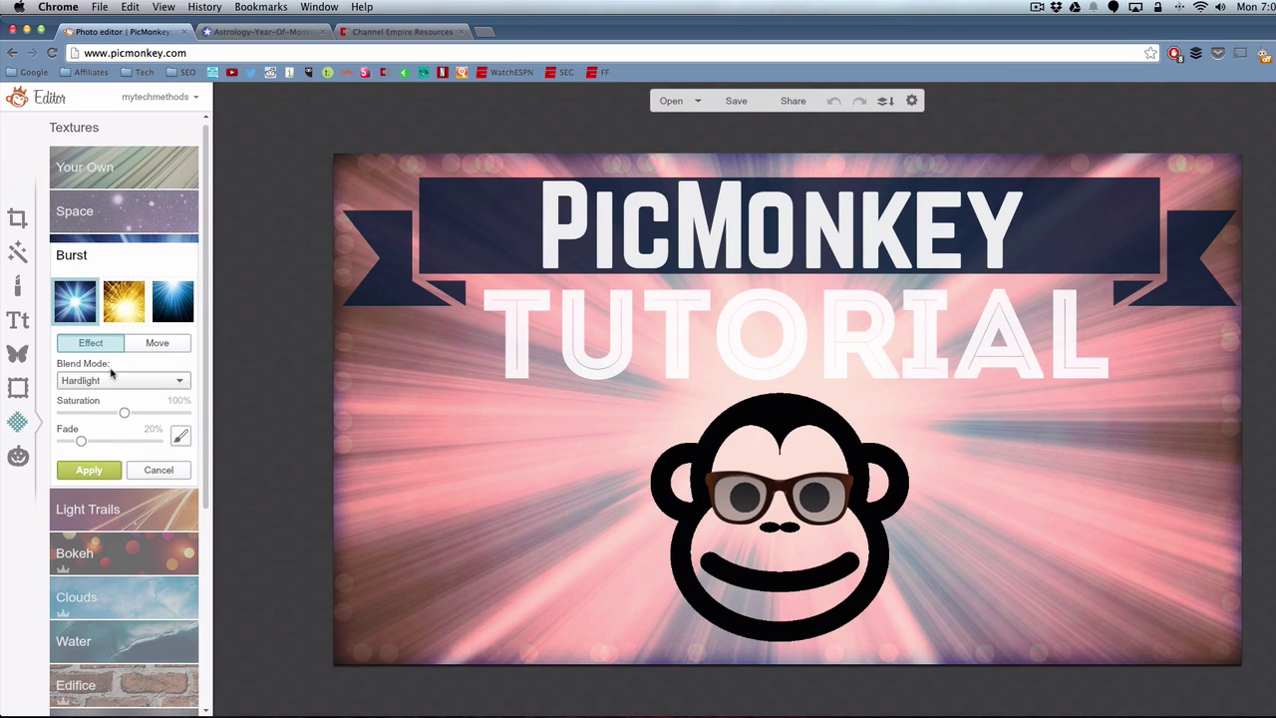
left_click(110, 379)
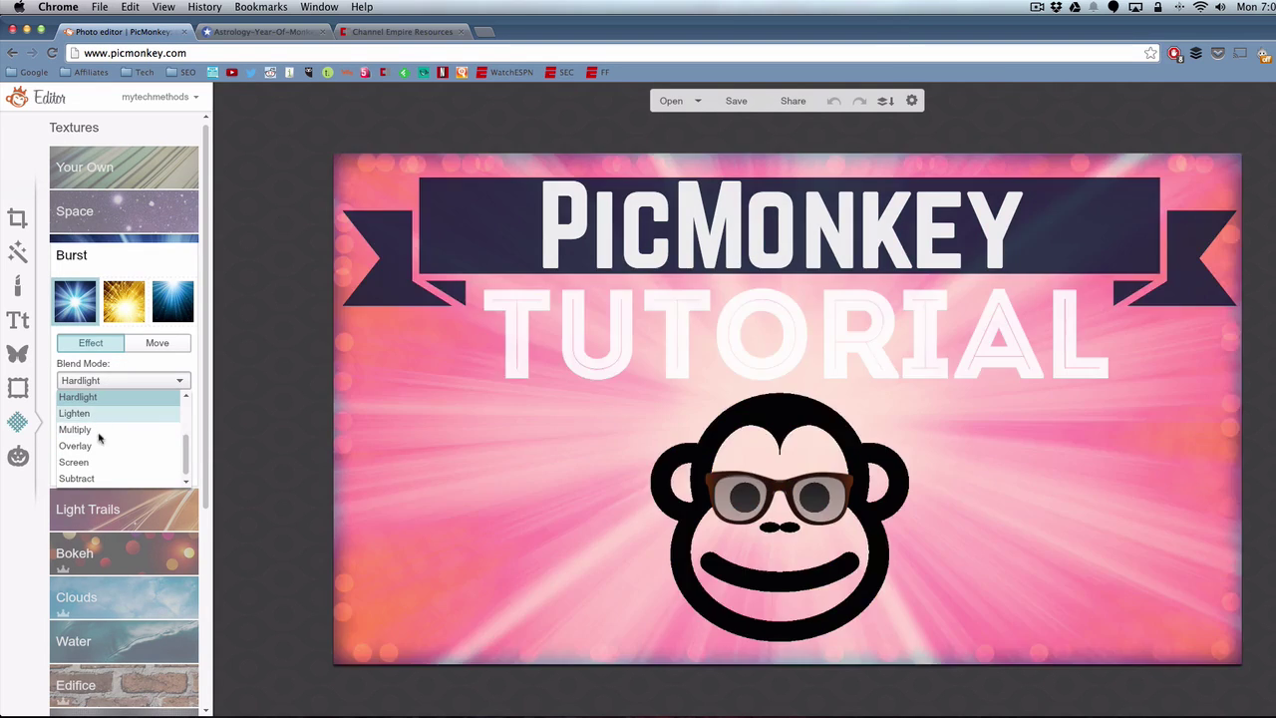
left_click(99, 446)
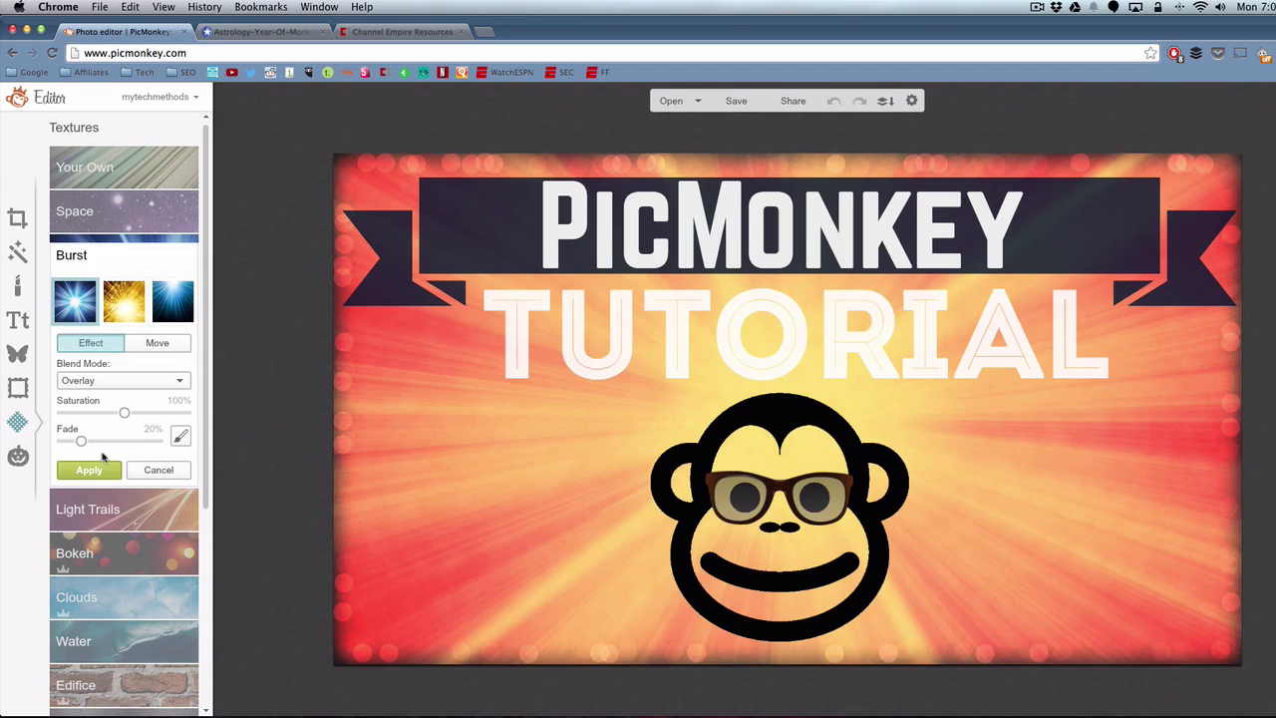
mouse_move(81, 440)
left_mouse_down()
mouse_move(119, 442)
mouse_move(106, 444)
left_mouse_up()
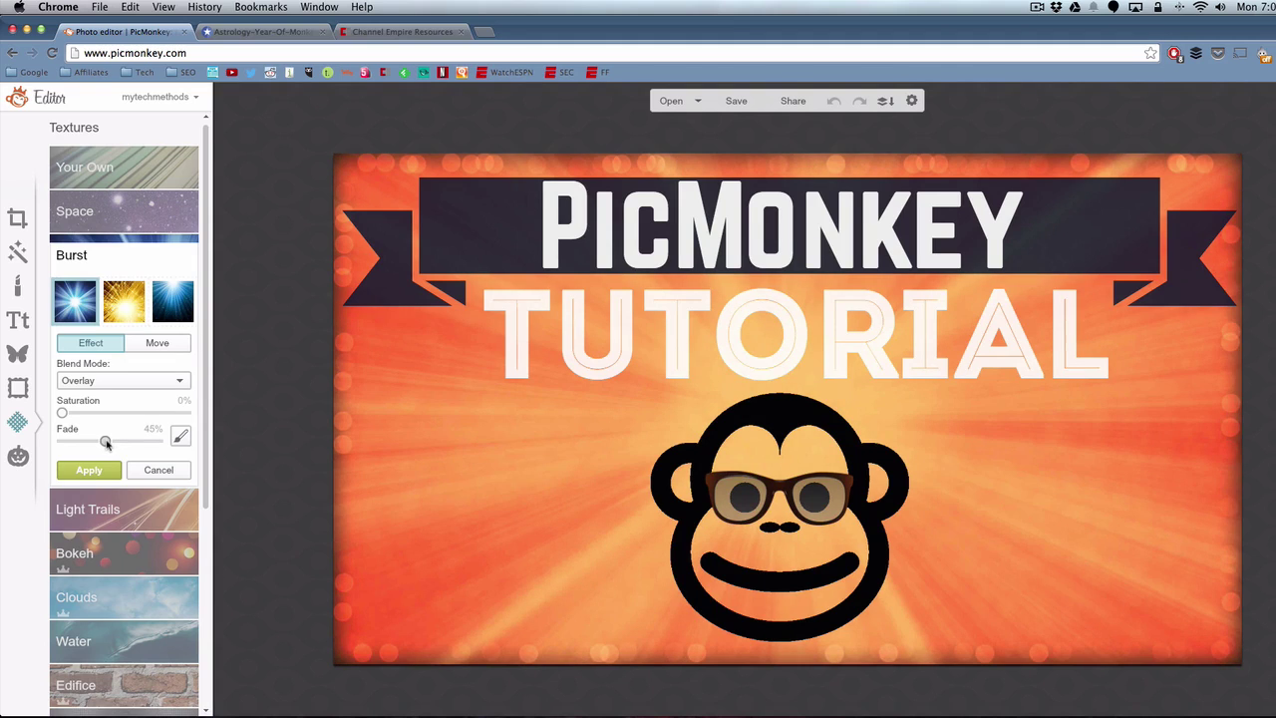
left_click(89, 470)
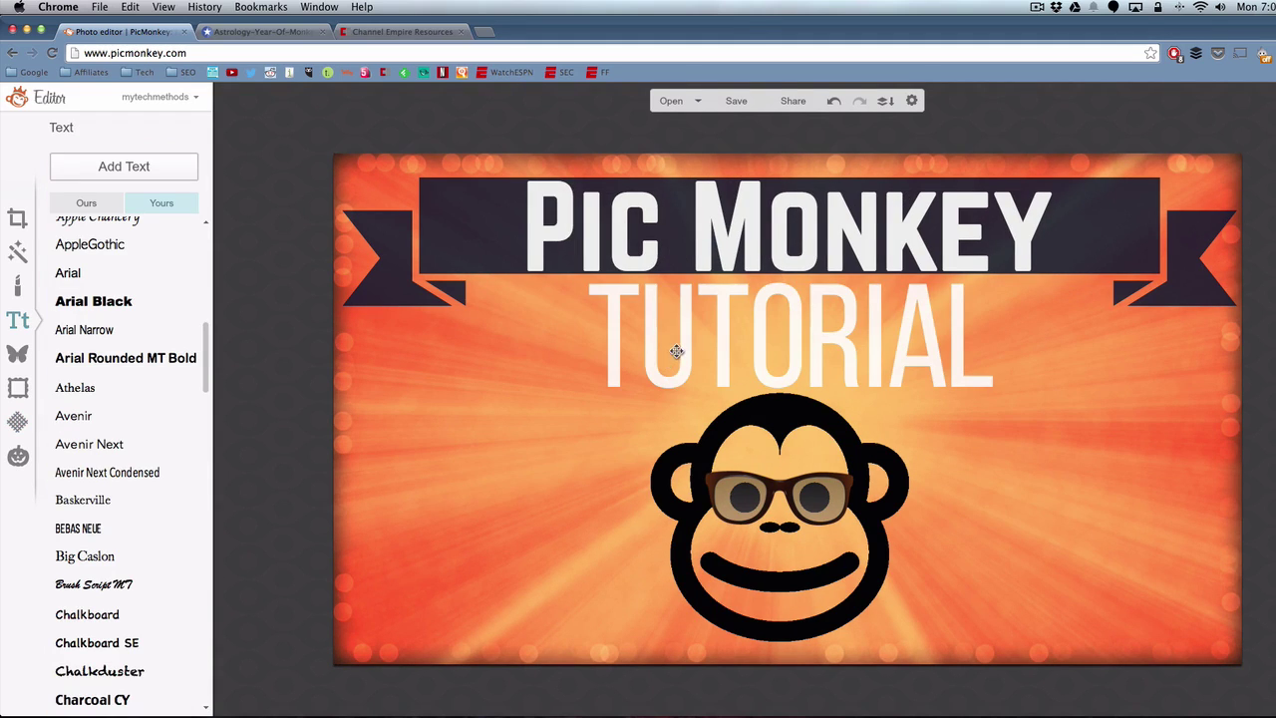
Step: Set up the Draw effect brush in dark red with 0% hardness and size 46
left_click(17, 252)
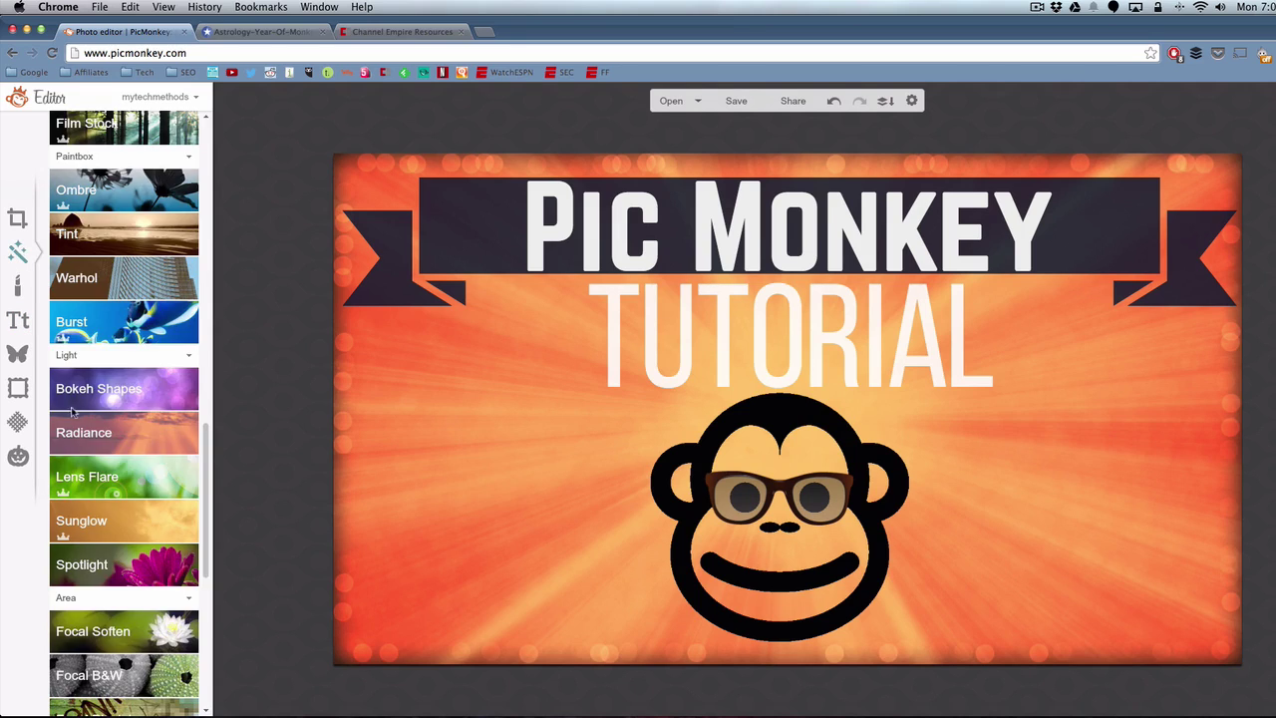
scroll(100, 439, "down", 10)
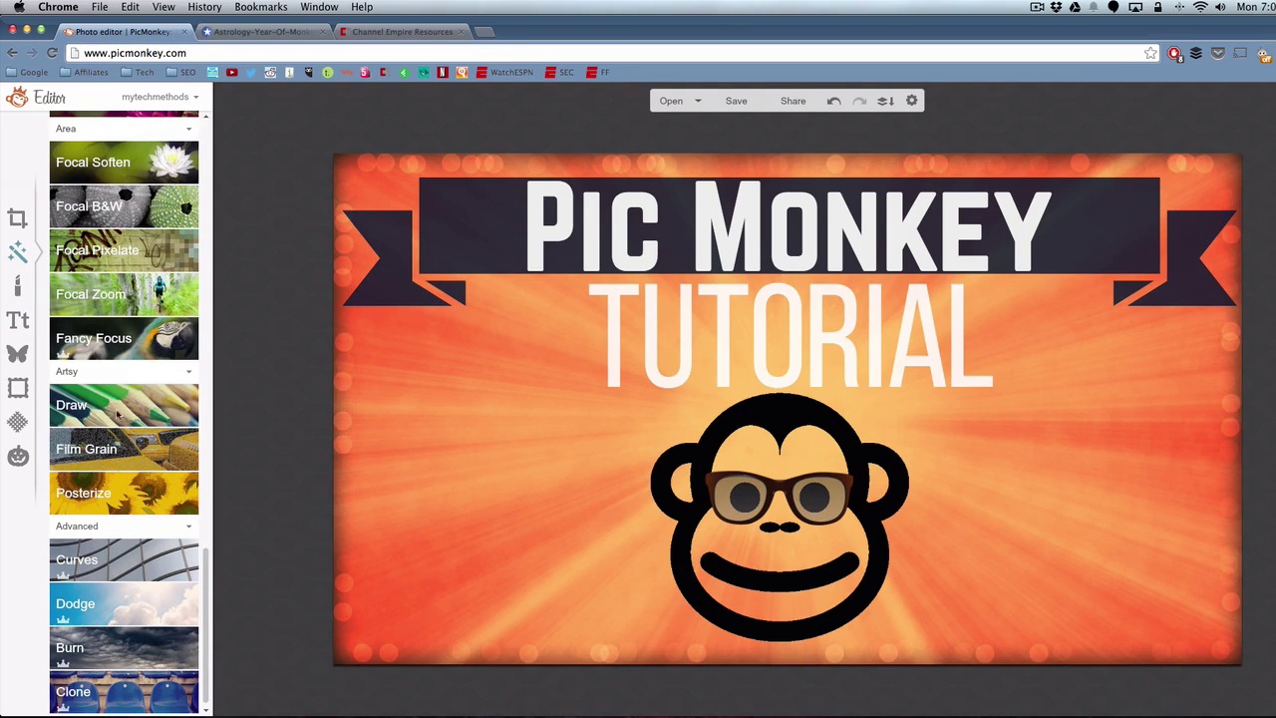
left_click(117, 414)
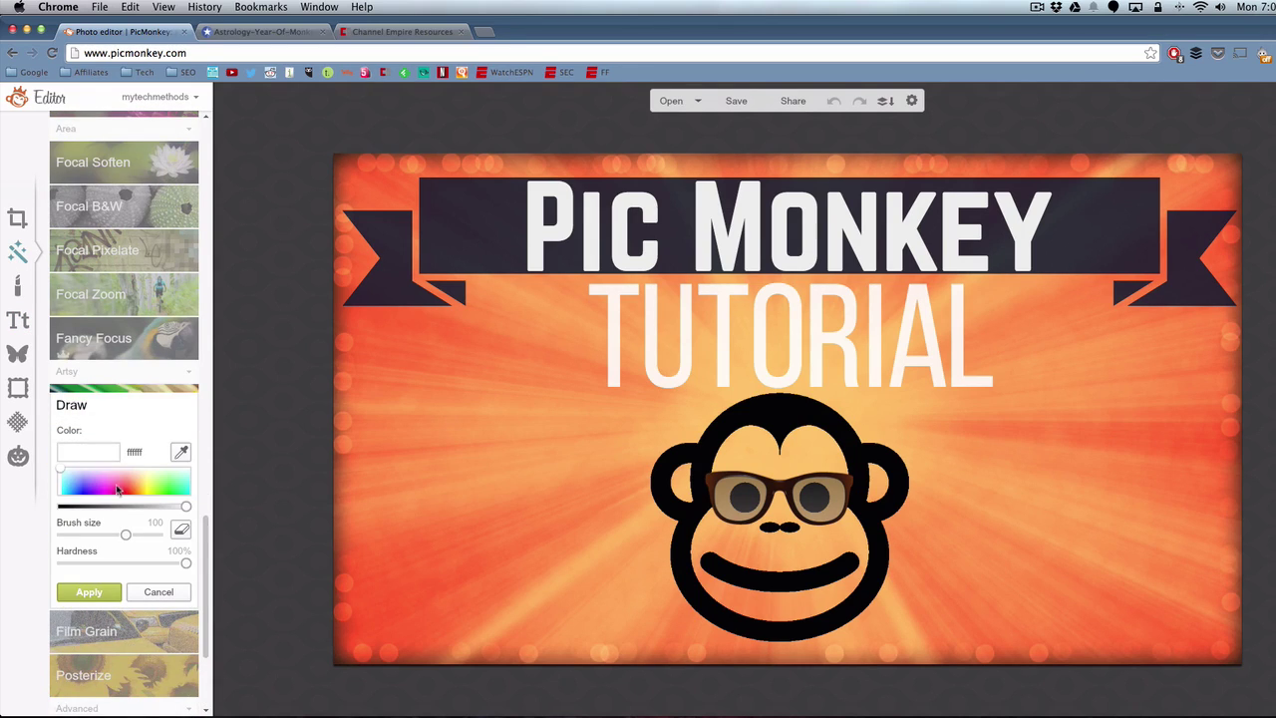
mouse_move(118, 489)
left_mouse_down()
mouse_move(169, 488)
mouse_move(184, 505)
mouse_move(96, 499)
mouse_move(154, 493)
mouse_move(122, 491)
left_mouse_up()
left_click(122, 505)
left_click_drag(70, 564, 62, 563)
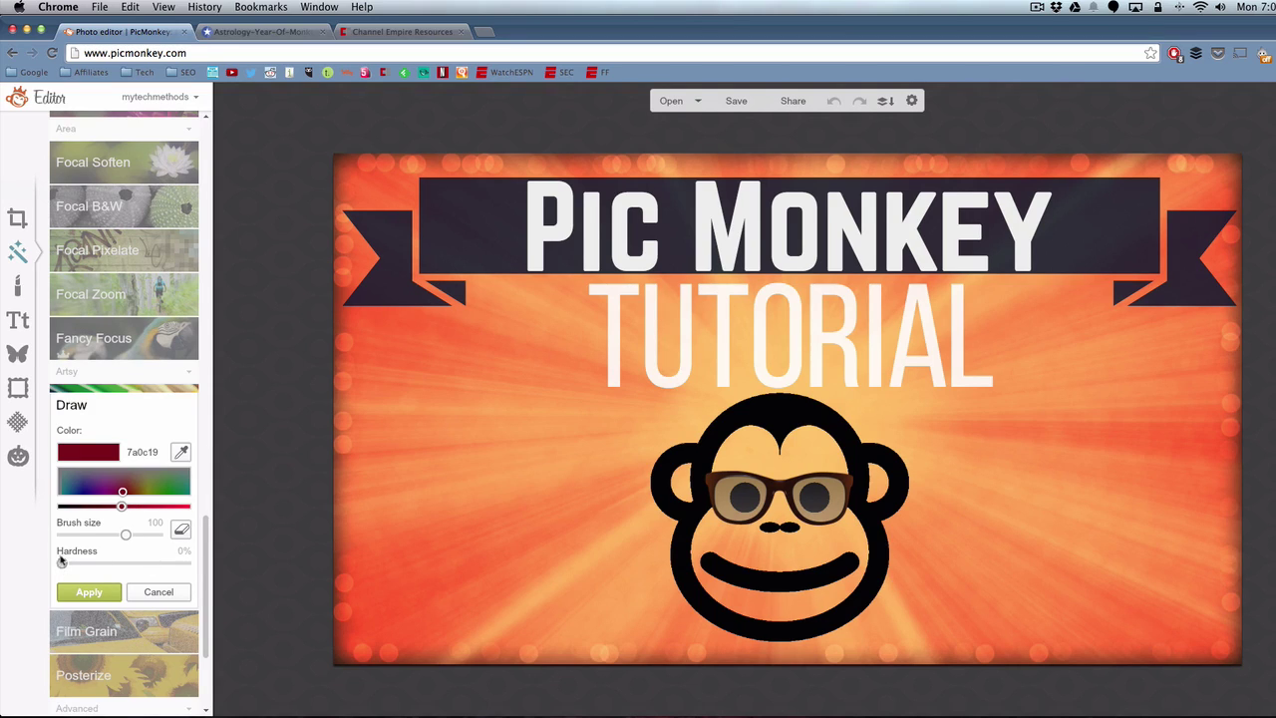
left_click(83, 534)
left_click_drag(84, 534, 105, 535)
Step: Paint a dark red glow behind TUTORIAL and erase the stray red beside the T
mouse_move(583, 293)
left_mouse_down()
mouse_move(631, 291)
mouse_move(614, 301)
mouse_move(617, 385)
mouse_move(635, 304)
mouse_move(649, 304)
mouse_move(656, 378)
mouse_move(679, 362)
mouse_move(684, 287)
mouse_move(683, 376)
mouse_move(731, 292)
mouse_move(721, 334)
mouse_move(776, 294)
mouse_move(762, 330)
mouse_move(771, 366)
mouse_move(818, 299)
mouse_move(821, 344)
mouse_move(686, 306)
mouse_move(683, 366)
mouse_move(651, 299)
mouse_move(618, 354)
mouse_move(601, 319)
mouse_move(630, 298)
mouse_move(740, 317)
mouse_move(731, 328)
mouse_move(823, 297)
mouse_move(964, 302)
mouse_move(925, 349)
mouse_move(977, 377)
mouse_move(960, 316)
mouse_move(805, 362)
mouse_move(833, 311)
mouse_move(821, 298)
mouse_move(735, 307)
mouse_move(708, 357)
mouse_move(982, 334)
mouse_move(801, 368)
mouse_move(970, 329)
mouse_move(607, 374)
mouse_move(613, 355)
mouse_move(977, 315)
left_mouse_up()
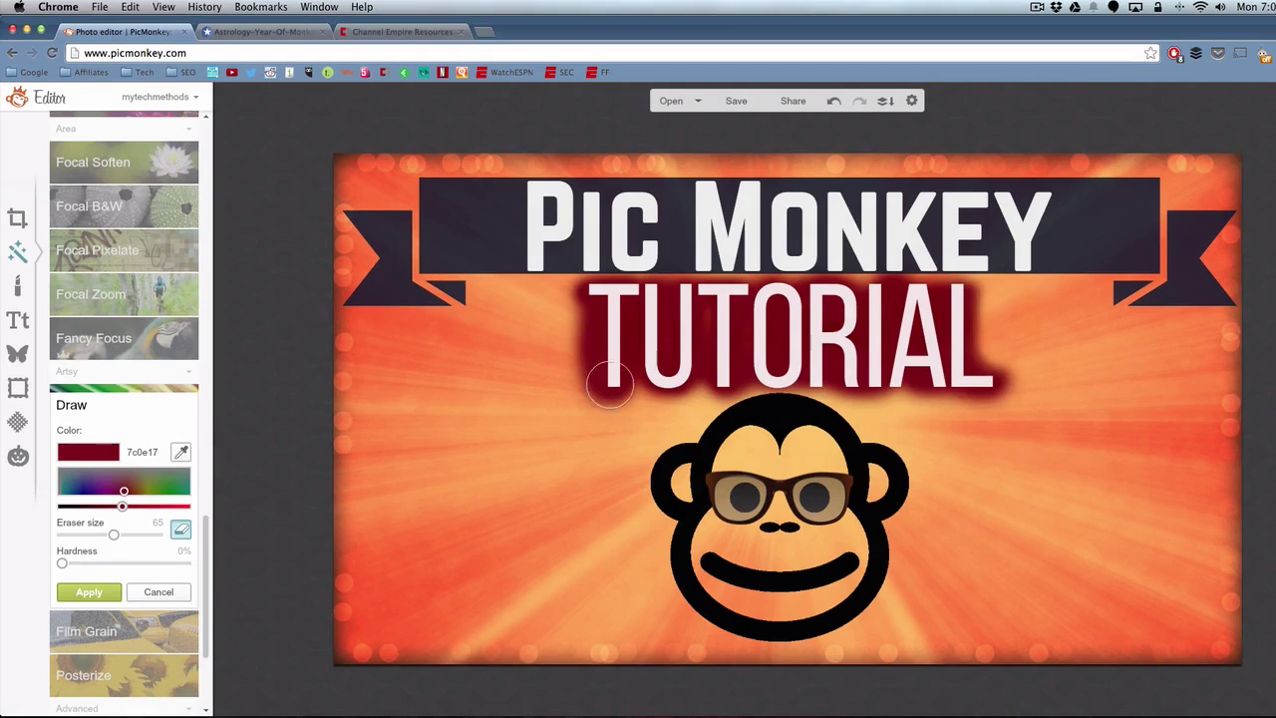
mouse_move(610, 382)
left_mouse_down()
mouse_move(576, 386)
mouse_move(605, 418)
mouse_move(572, 344)
left_mouse_up()
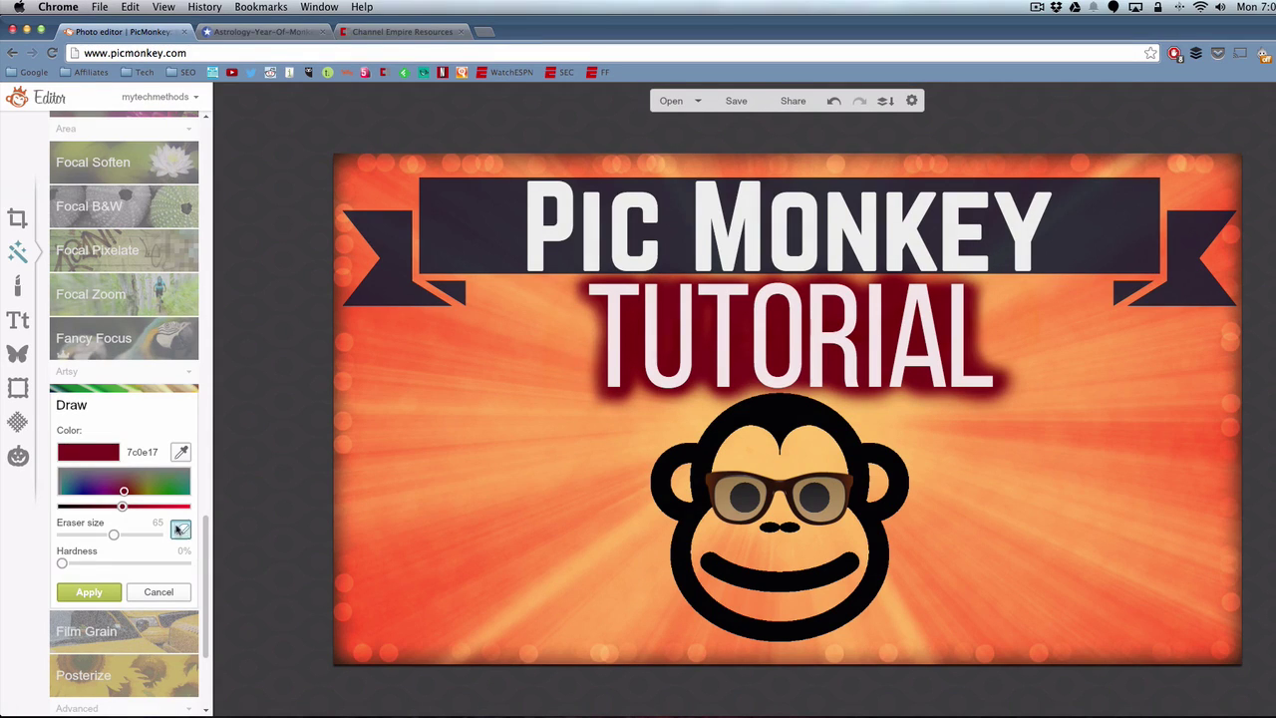
left_click(180, 529)
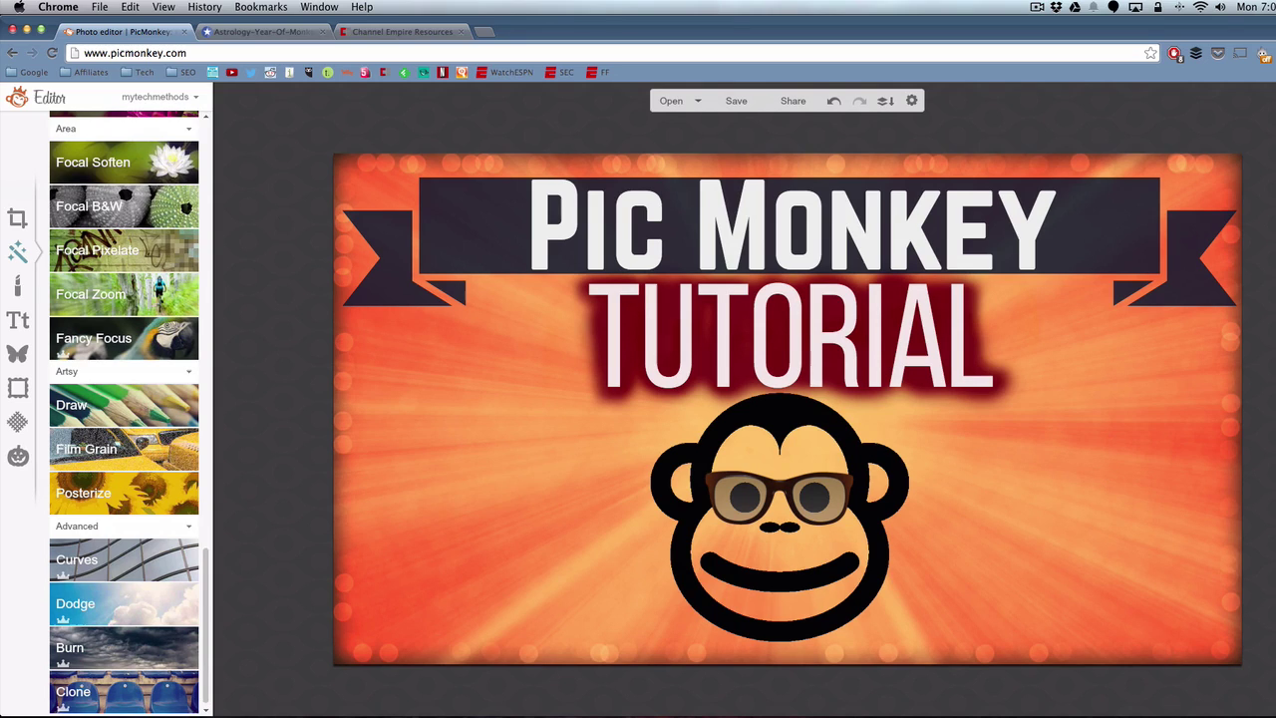
Step: Save the thumbnail to Downloads as a highest-quality JPG named picmonkey-tutorial
left_click(737, 106)
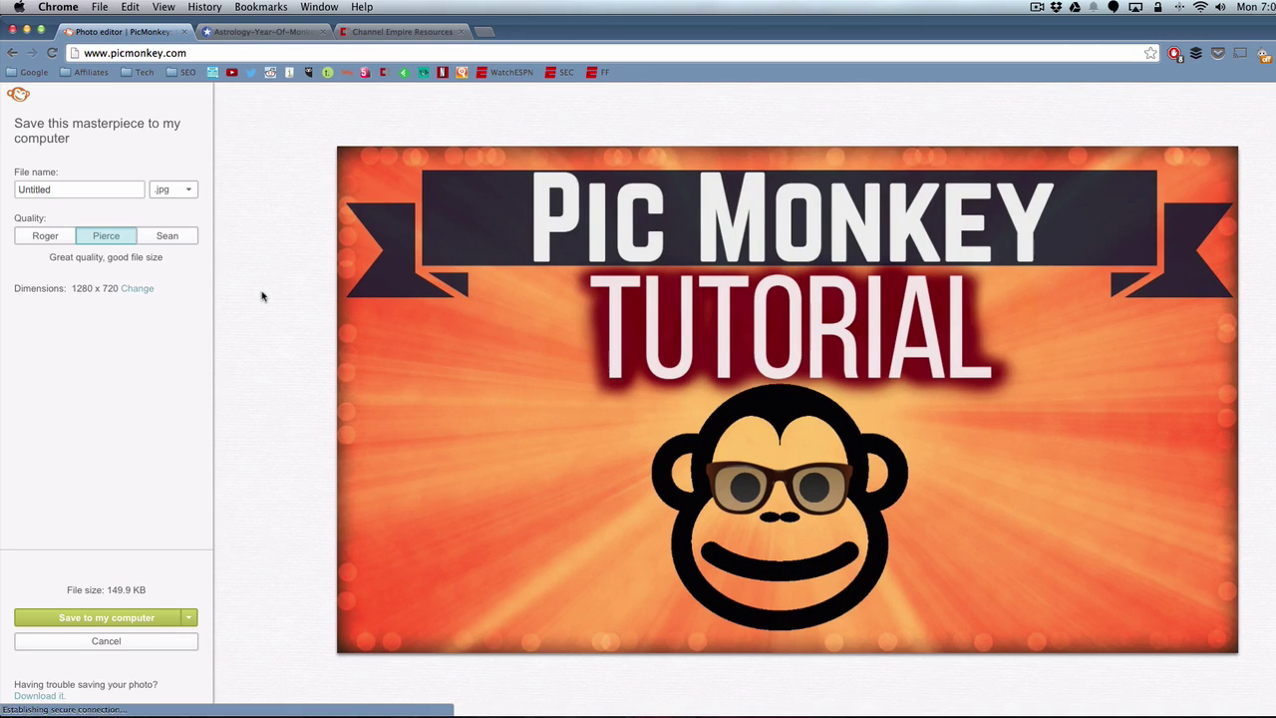
left_click(183, 245)
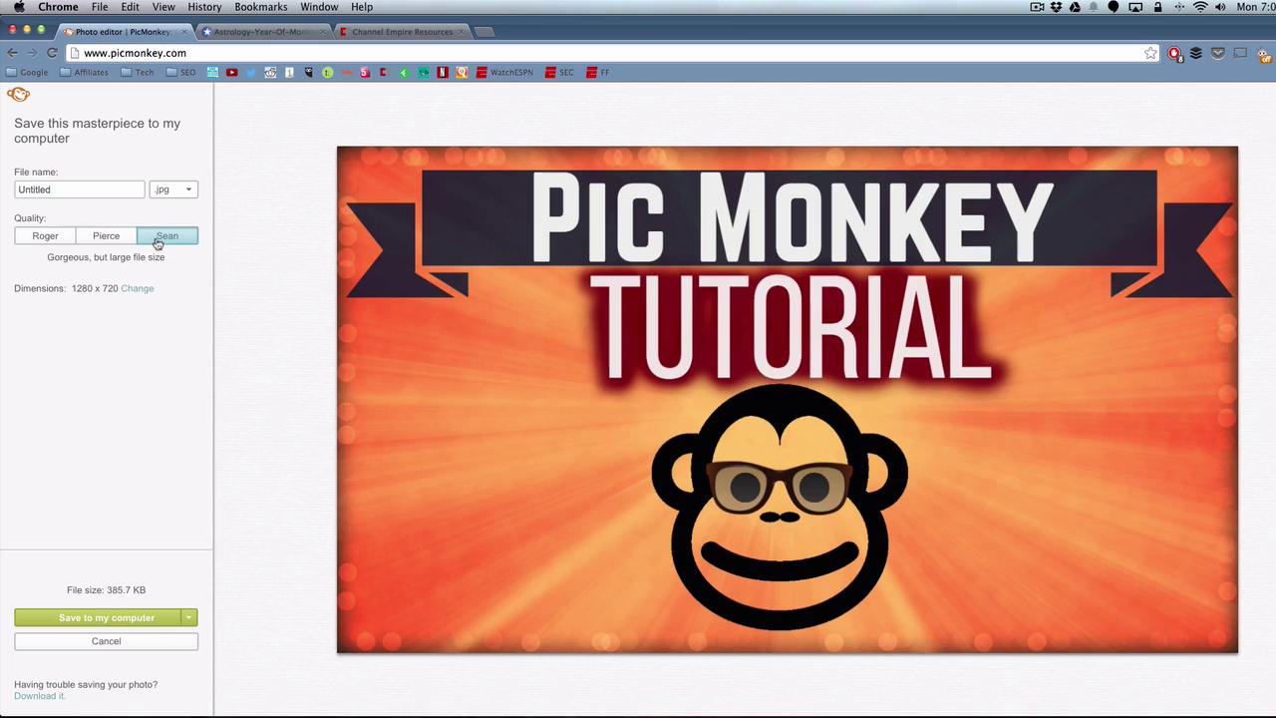
left_click(73, 190)
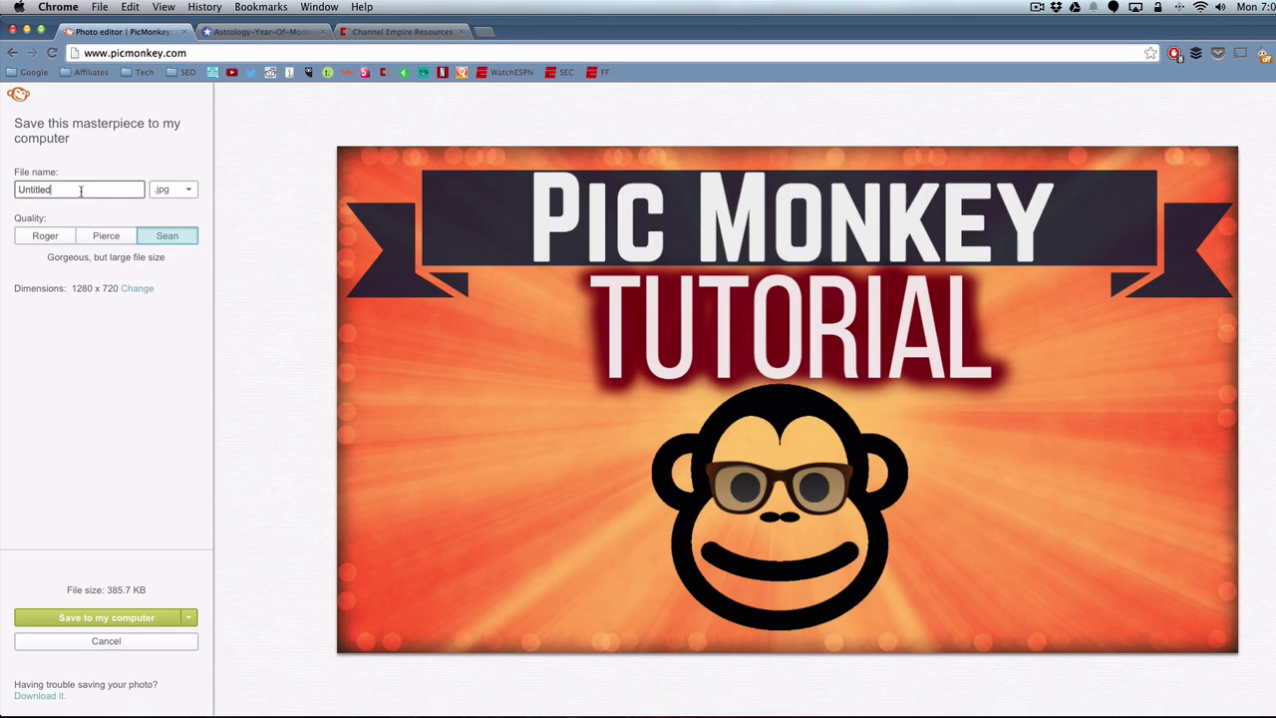
key("super+a")
type("pickoonkey-tuto")
left_click(100, 619)
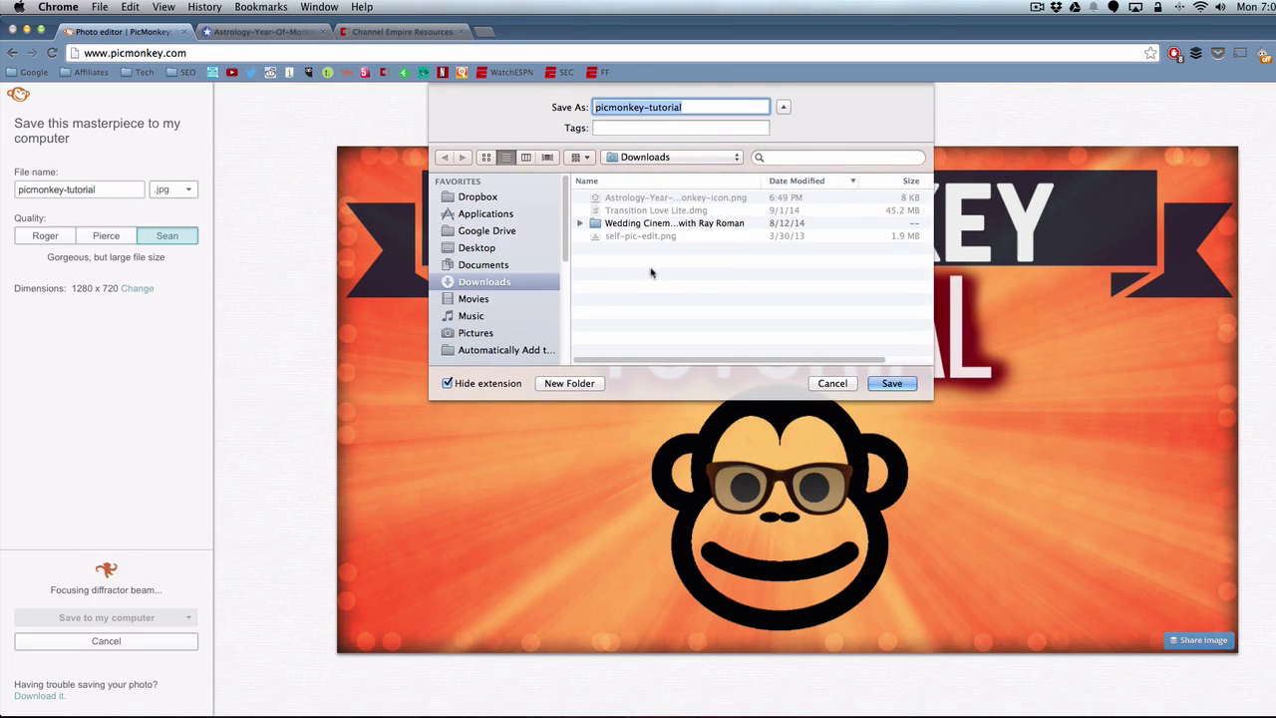
left_click(892, 383)
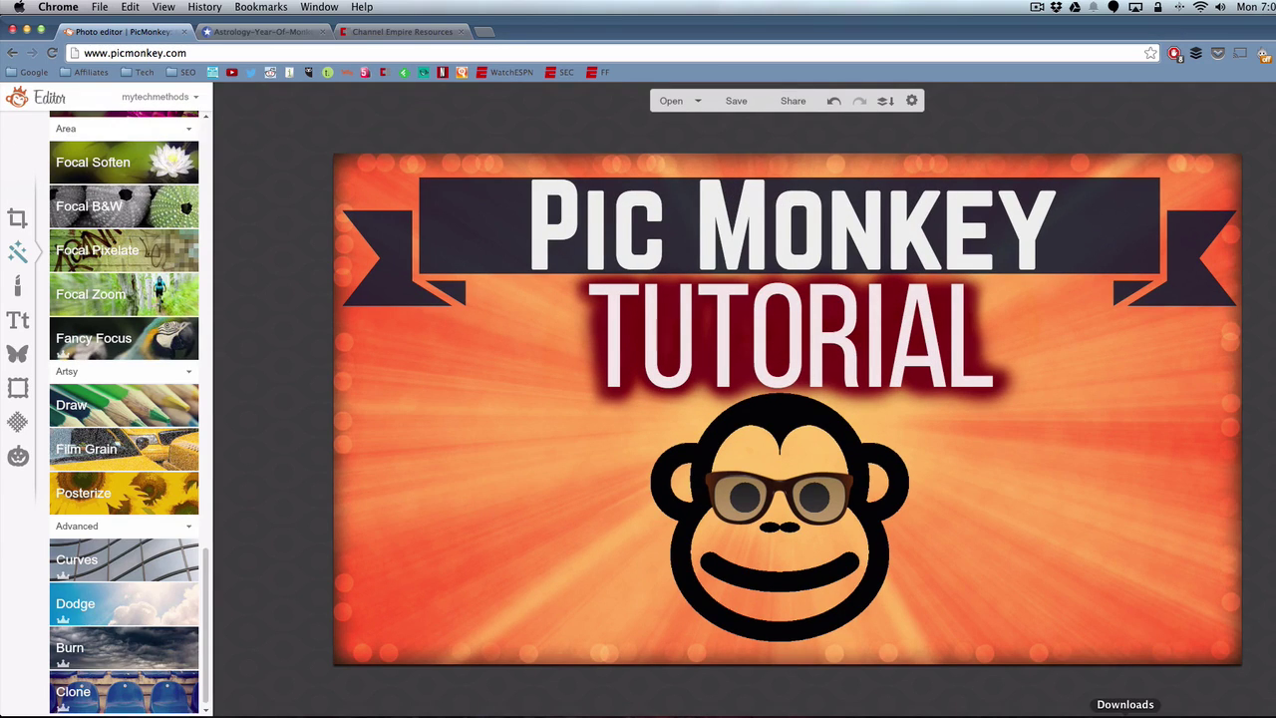
left_click(1125, 712)
Step: Choose picmonkey-tutorial.jpg from Downloads as the video's new thumbnail, previewing it first
left_click(1057, 441)
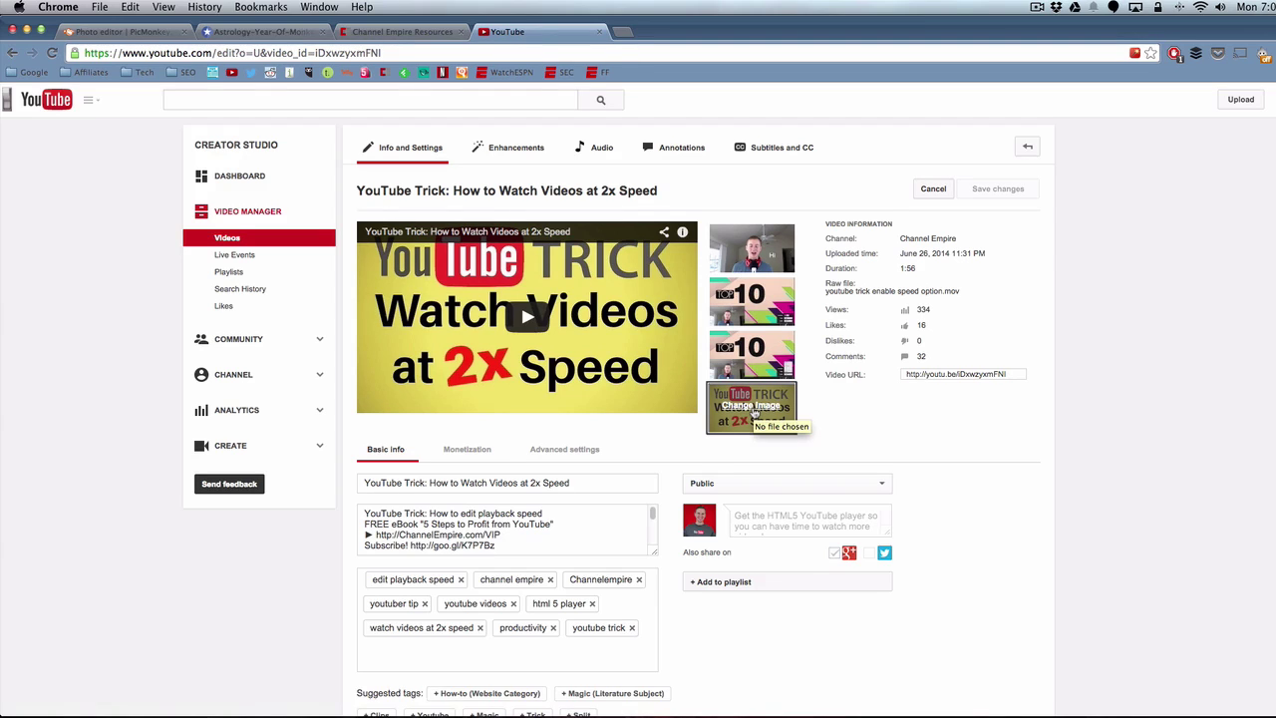
left_click(753, 407)
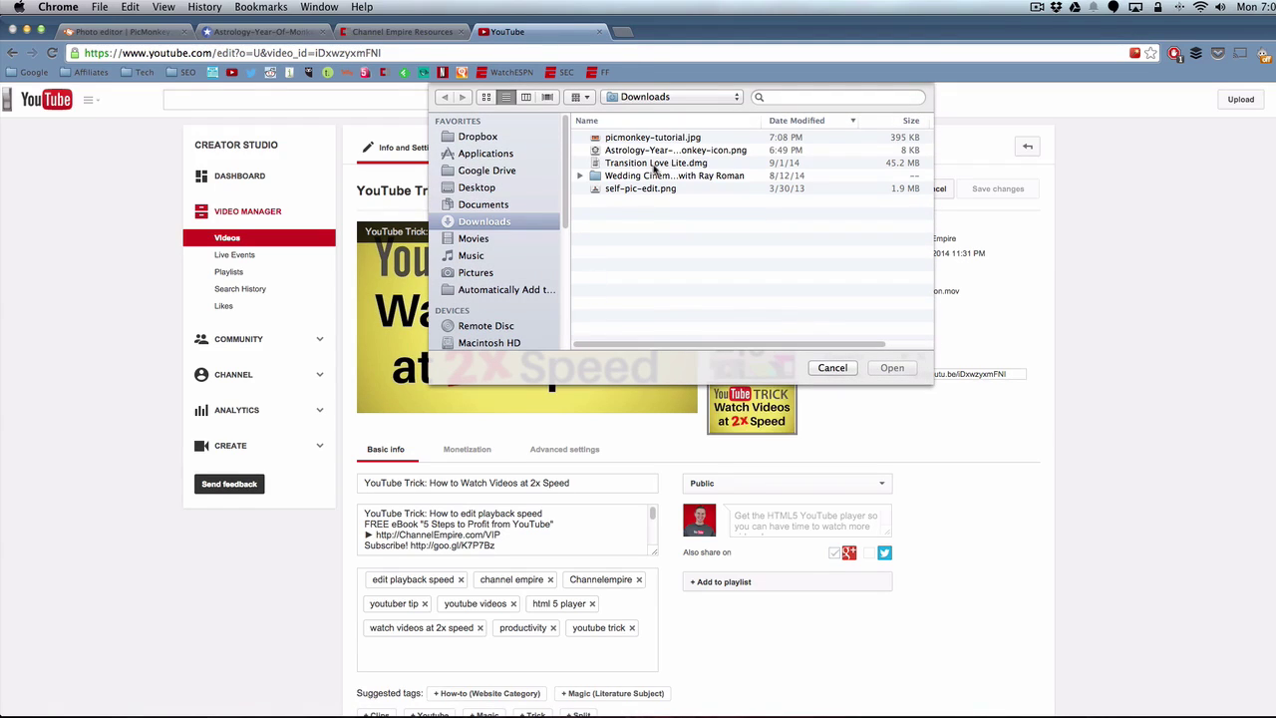
left_click(648, 138)
key("space")
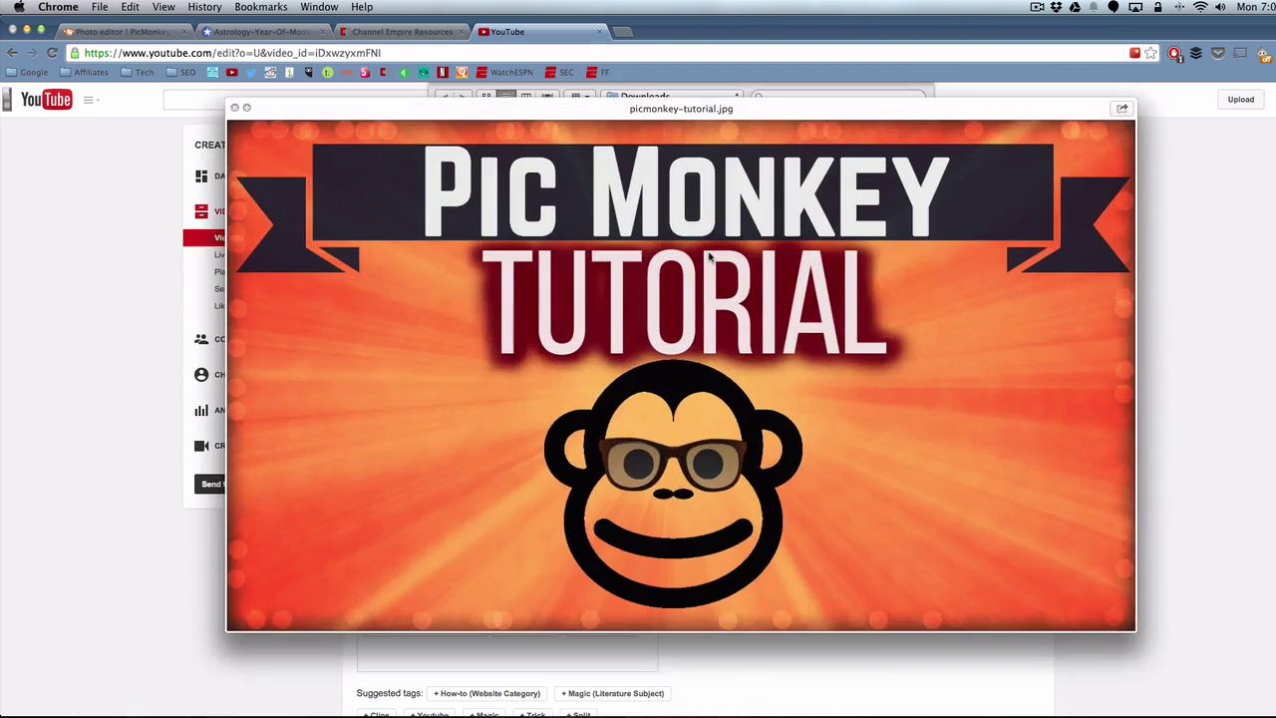
key("space")
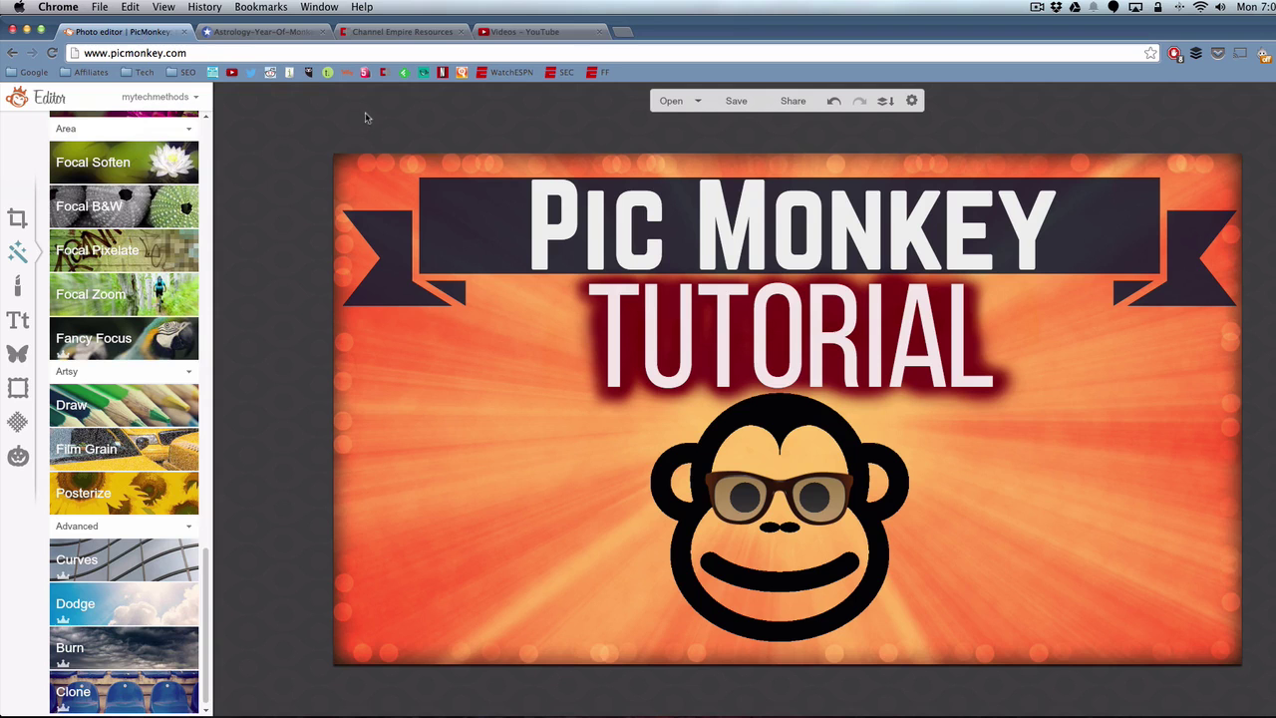